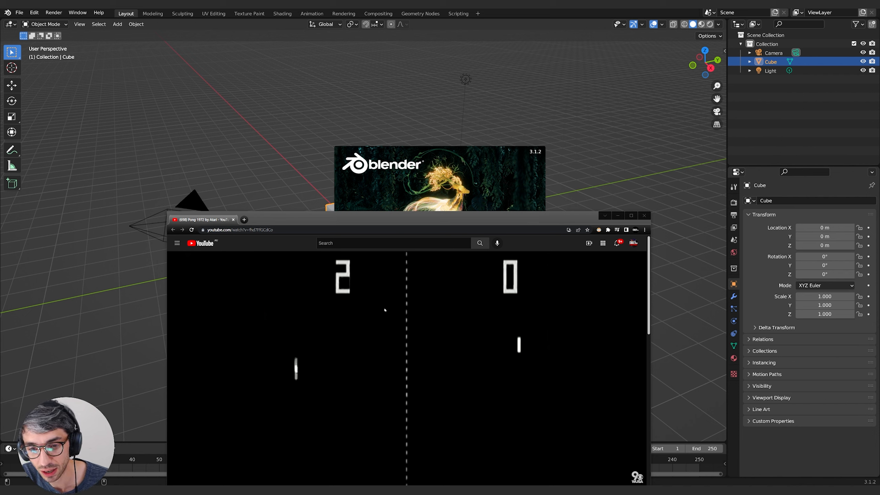
# Examine the object transform properties of the camera and the cube, finishing with the camera selected
pyautogui.click(406, 375)
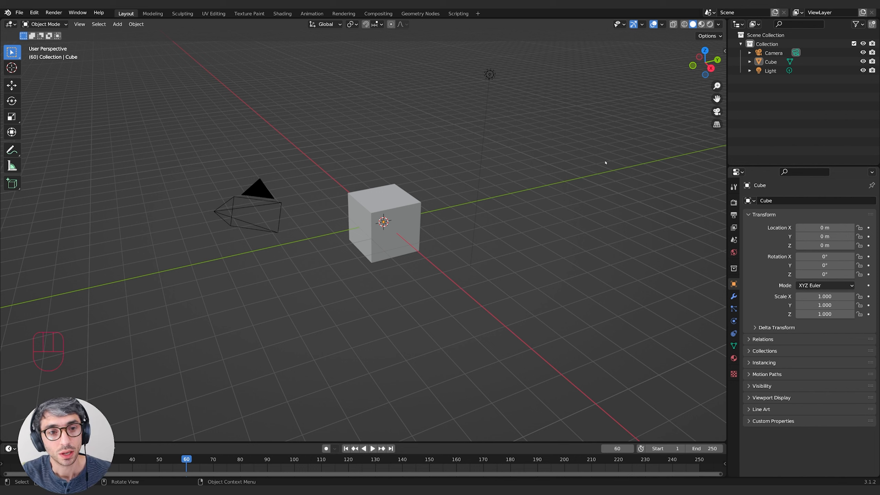
pyautogui.click(257, 192)
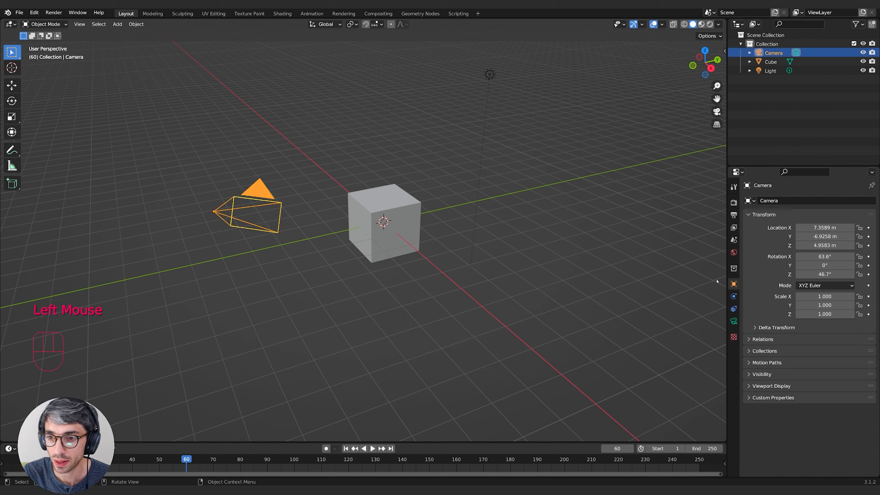
pyautogui.click(735, 284)
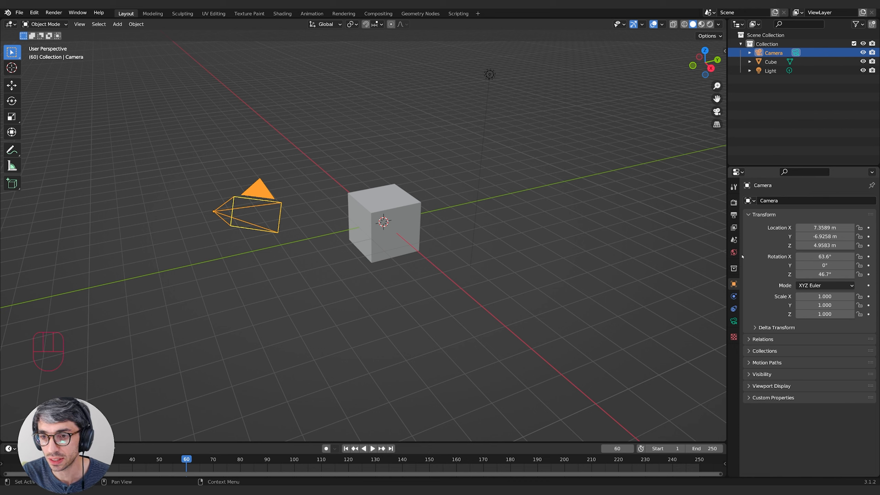
pyautogui.click(377, 222)
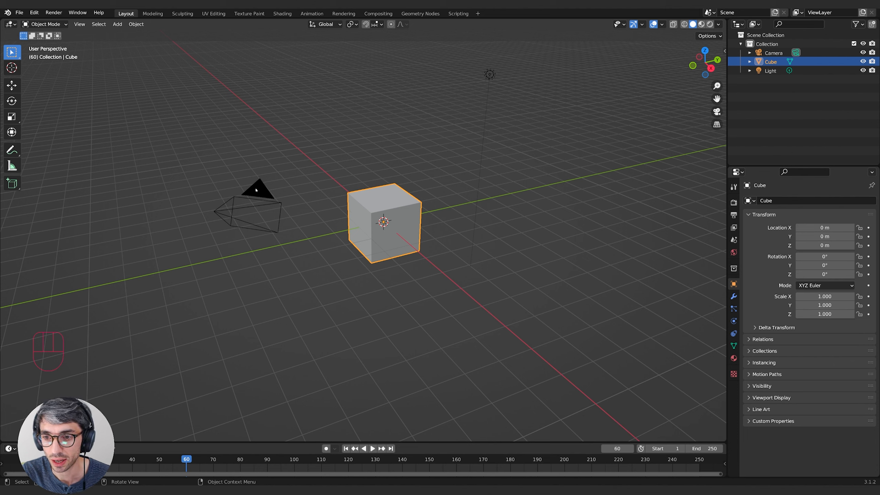
pyautogui.click(256, 190)
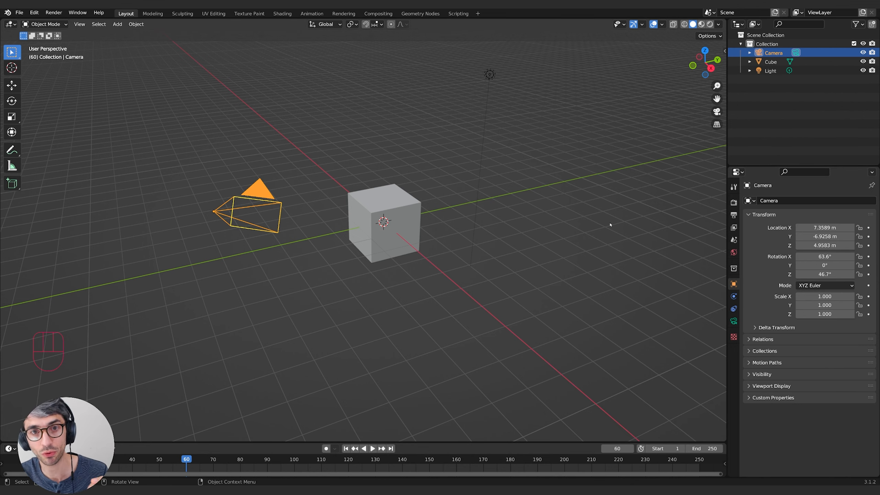
# Set the camera's X and Z rotation to 0° so it points straight down
pyautogui.moveTo(551, 263)
pyautogui.mouseDown(button='middle')
pyautogui.moveTo(570, 261)
pyautogui.moveTo(542, 262)
pyautogui.mouseUp(button='middle')
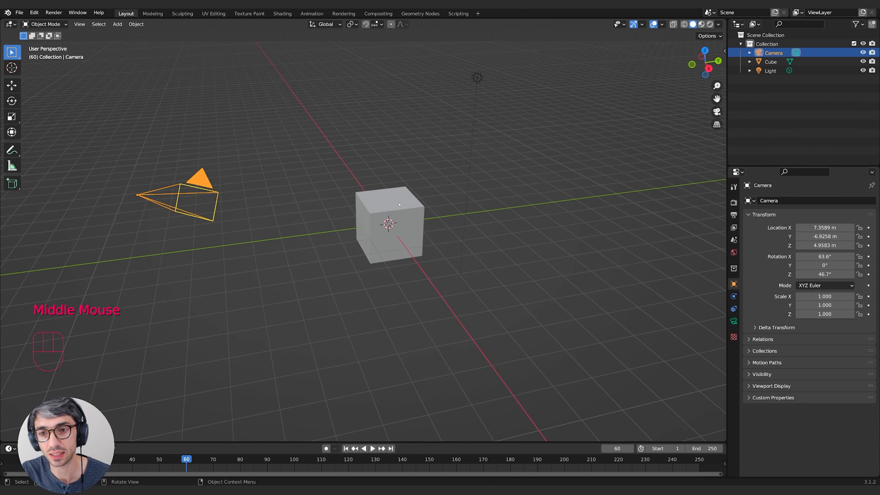
pyautogui.moveTo(399, 204); pyautogui.dragTo(568, 389, button='middle')
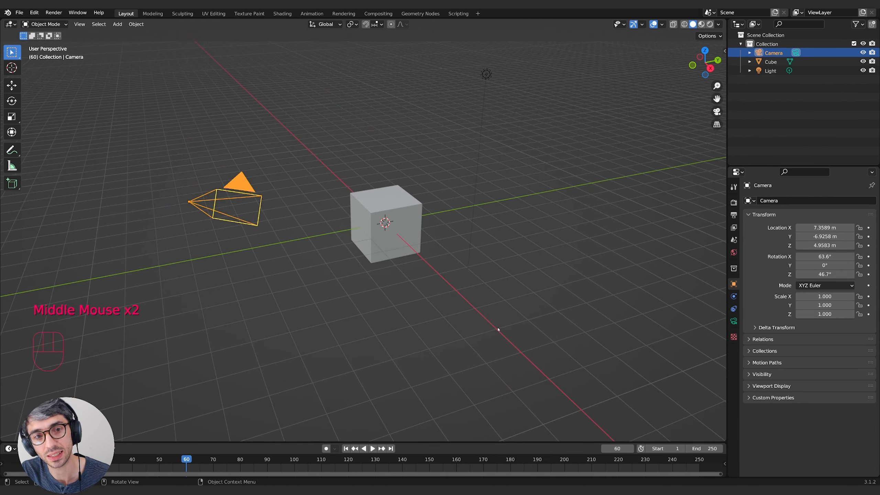
pyautogui.moveTo(522, 304); pyautogui.dragTo(465, 326, button='middle')
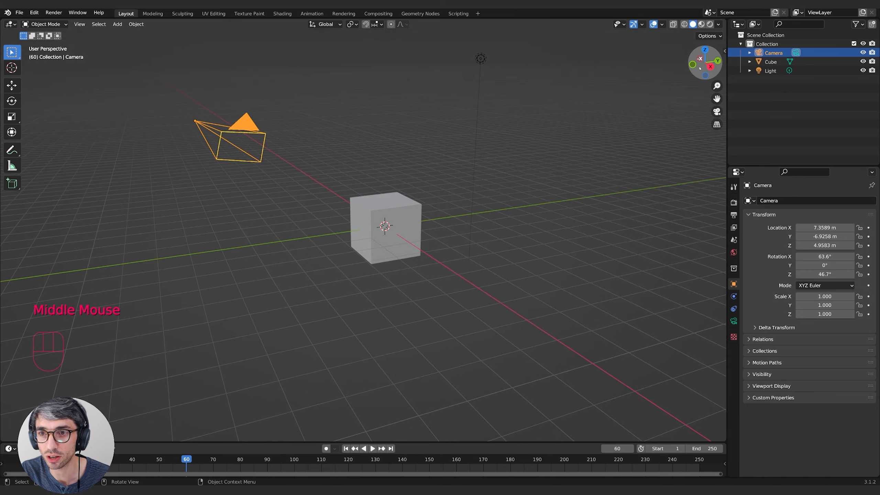
pyautogui.moveTo(705, 61)
pyautogui.mouseDown()
pyautogui.moveTo(696, 68)
pyautogui.moveTo(713, 56)
pyautogui.moveTo(696, 64)
pyautogui.moveTo(705, 62)
pyautogui.mouseUp()
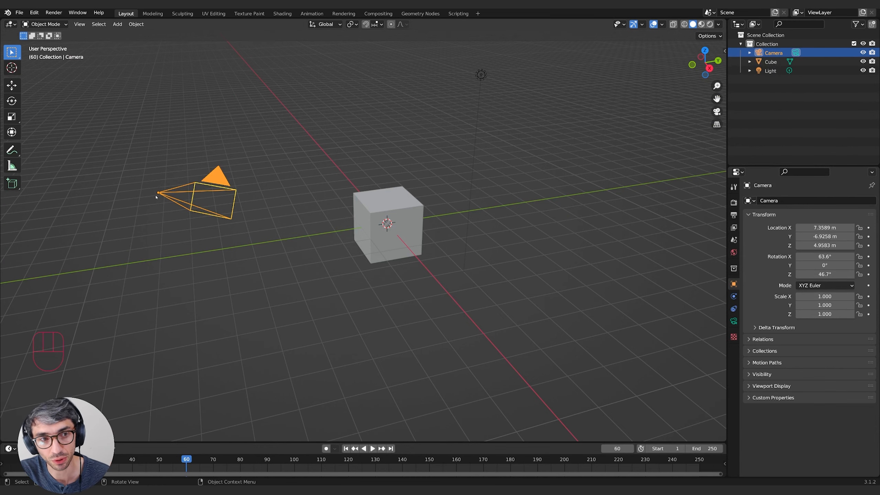
pyautogui.moveTo(156, 197); pyautogui.dragTo(158, 225, button='middle')
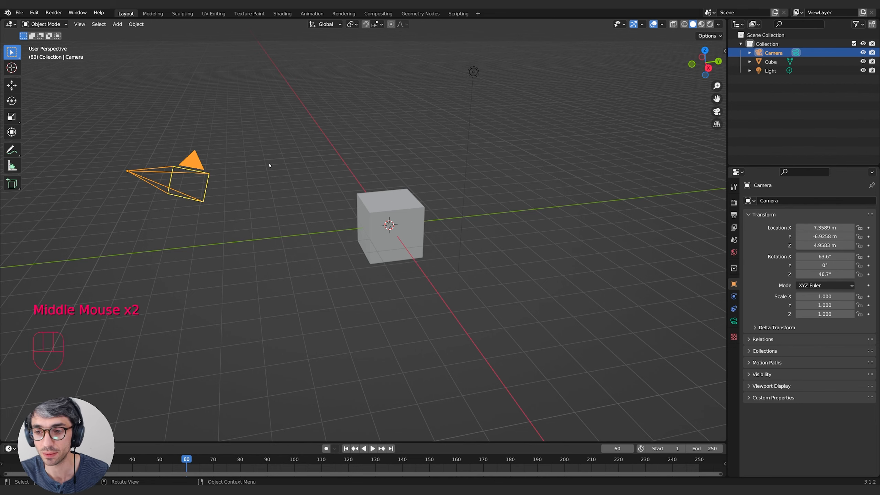
pyautogui.moveTo(417, 268); pyautogui.dragTo(423, 266, button='middle')
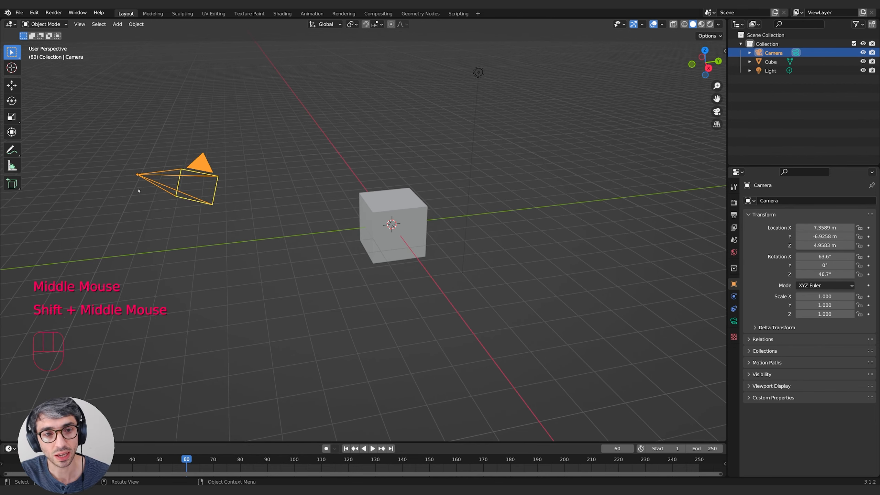
pyautogui.click(829, 256)
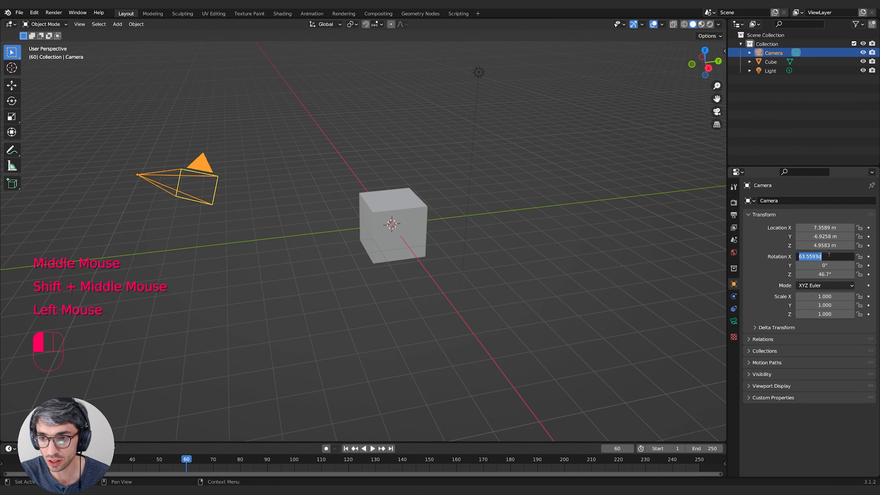
pyautogui.write('0')
pyautogui.press('Return')
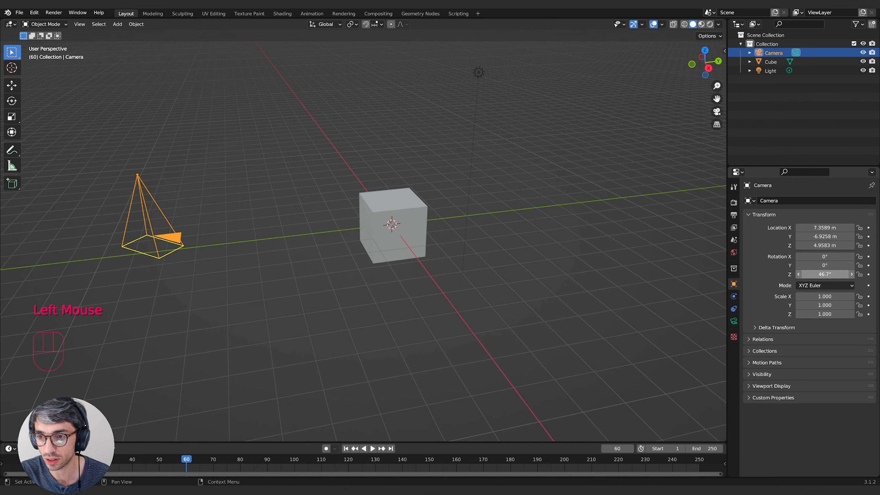
pyautogui.doubleClick(826, 273)
pyautogui.write('0')
pyautogui.press('Return')
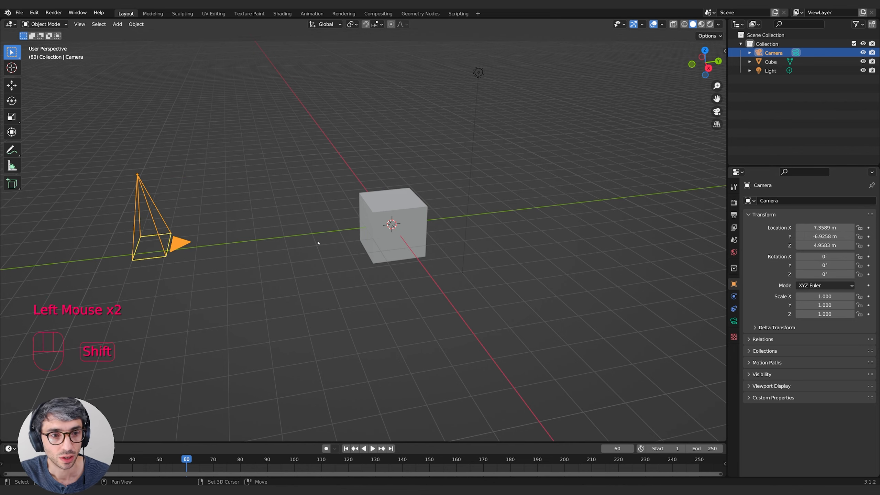
# Raise the camera along the Z axis to a height of about 11.5 m
pyautogui.keyDown('shift'); pyautogui.moveTo(318, 244); pyautogui.dragTo(339, 240, button='middle'); pyautogui.keyUp('shift')
pyautogui.moveTo(339, 240); pyautogui.dragTo(579, 241, button='middle')
pyautogui.keyDown('shift'); pyautogui.moveTo(579, 241); pyautogui.dragTo(502, 265, button='middle'); pyautogui.keyUp('shift')
pyautogui.moveTo(502, 266); pyautogui.dragTo(568, 275, button='middle')
pyautogui.keyDown('shift'); pyautogui.moveTo(568, 275); pyautogui.dragTo(553, 286, button='middle'); pyautogui.keyUp('shift')
pyautogui.keyDown('shift'); pyautogui.moveTo(552, 286); pyautogui.dragTo(578, 273, button='middle'); pyautogui.keyUp('shift')
pyautogui.moveTo(520, 265); pyautogui.dragTo(558, 265, button='middle')
pyautogui.keyDown('shift'); pyautogui.moveTo(491, 253); pyautogui.dragTo(426, 252, button='middle'); pyautogui.keyUp('shift')
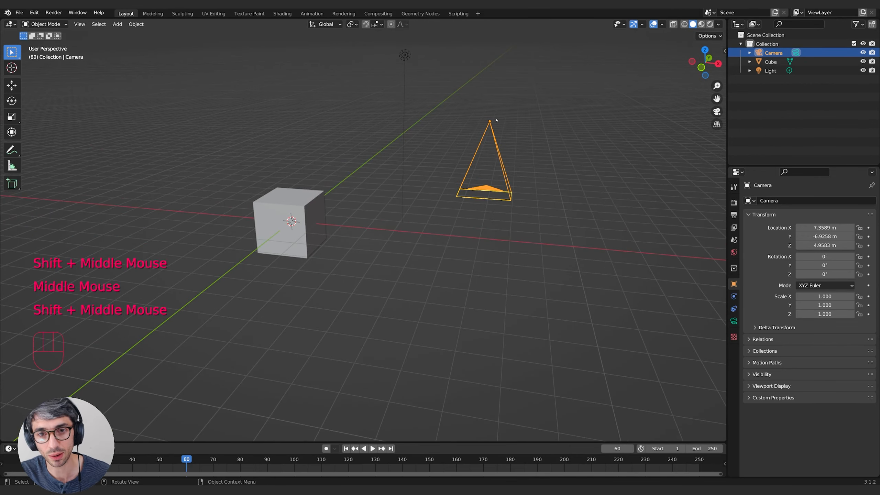
pyautogui.scroll(-3, 485, 229)
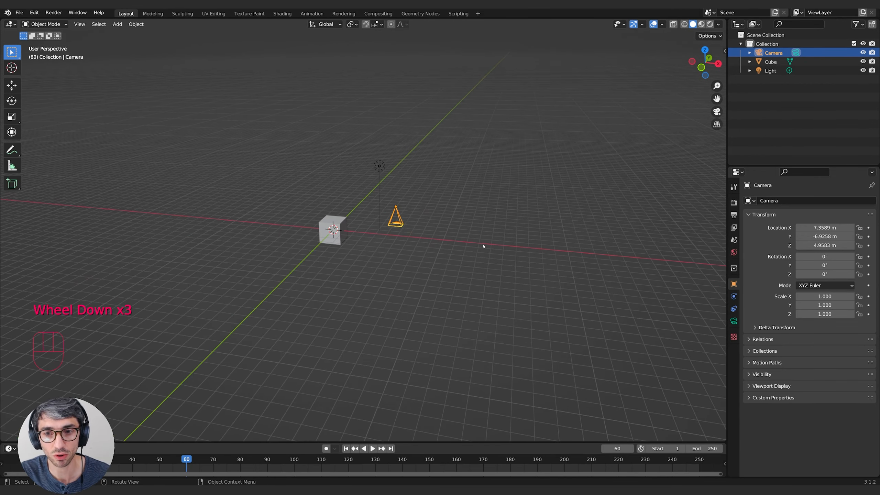
pyautogui.moveTo(825, 245)
pyautogui.mouseDown()
pyautogui.moveTo(879, 245)
pyautogui.moveTo(811, 245)
pyautogui.mouseUp()
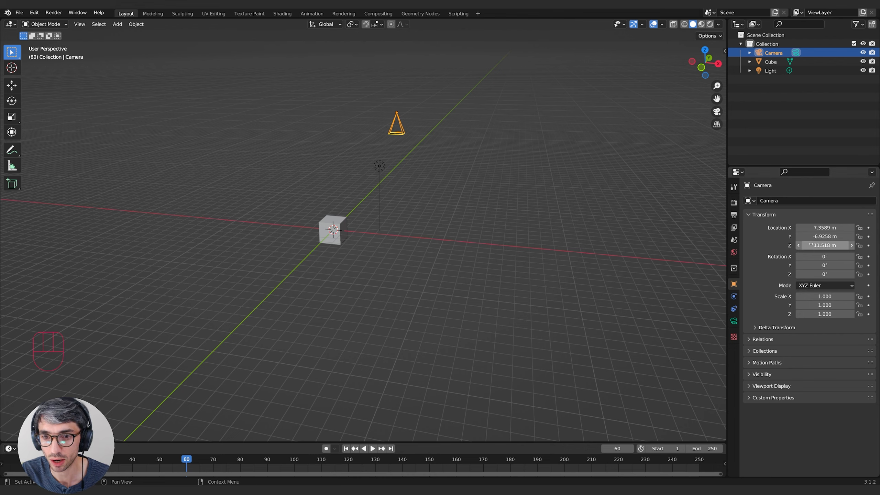
pyautogui.moveTo(365, 222); pyautogui.dragTo(382, 247, button='middle')
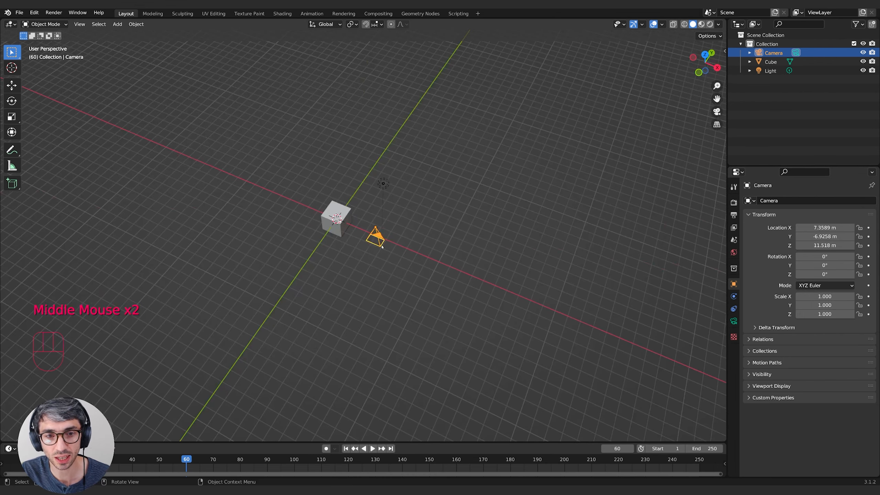
# Set the camera's X and Y location to 0 m to centre it directly above the cube
pyautogui.click(341, 234)
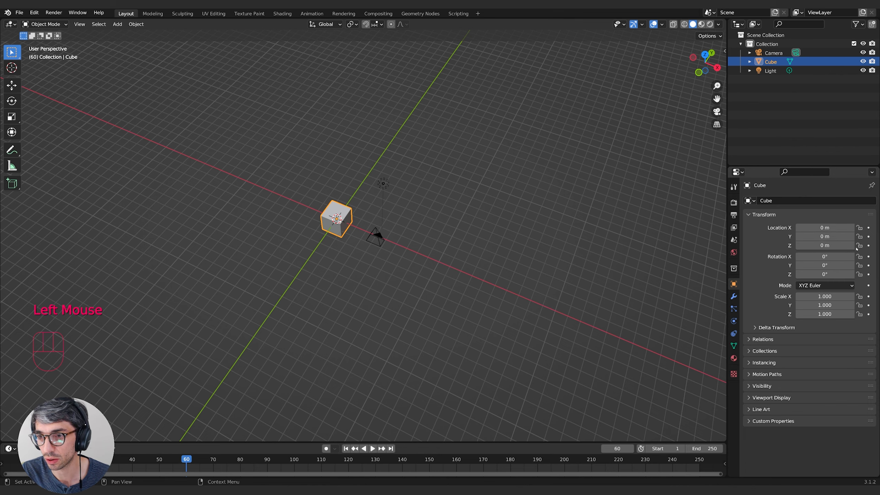
pyautogui.click(382, 237)
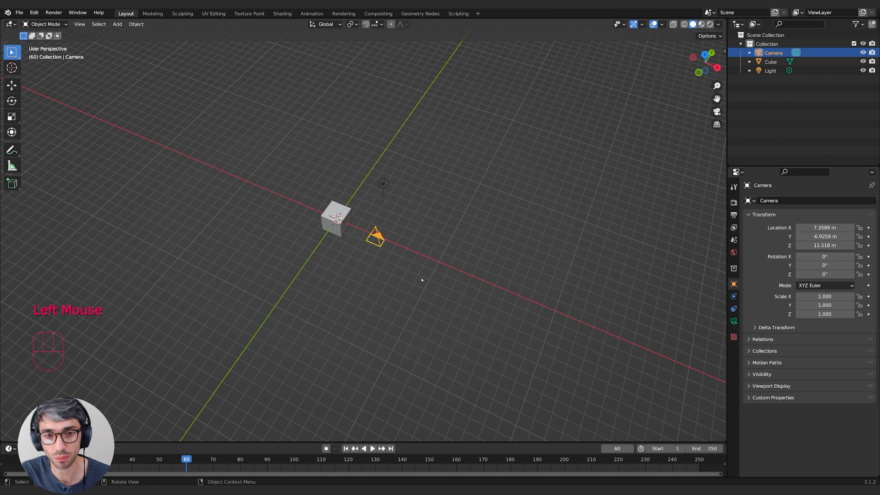
pyautogui.moveTo(419, 278); pyautogui.dragTo(442, 276, button='middle')
pyautogui.click(830, 228)
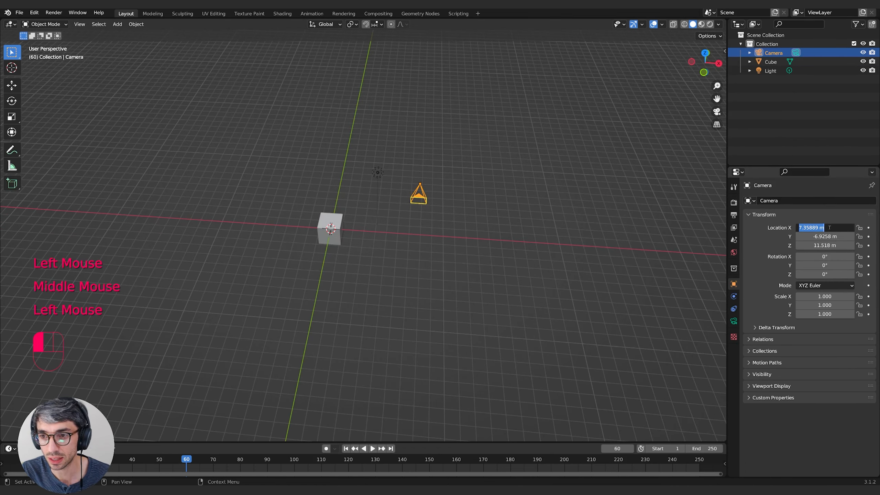
pyautogui.write('0')
pyautogui.press('Return')
pyautogui.moveTo(554, 239); pyautogui.dragTo(511, 219, button='middle')
pyautogui.click(828, 227)
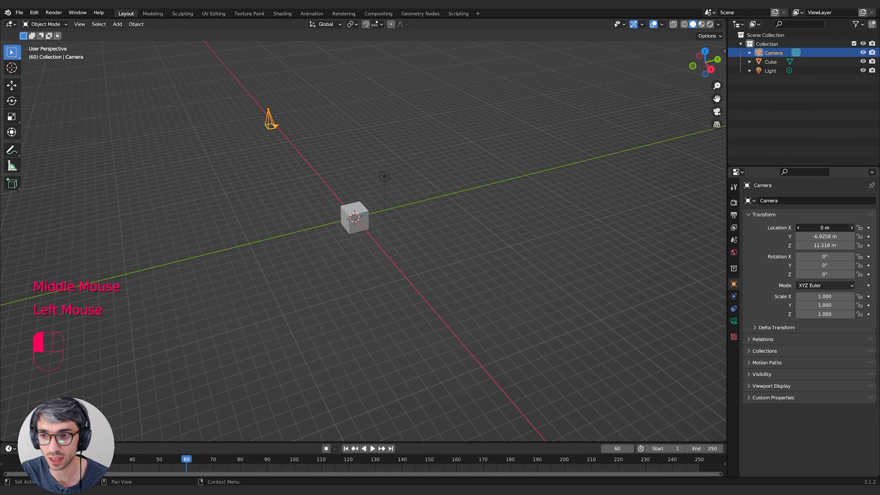
pyautogui.click(827, 236)
pyautogui.click(828, 237)
pyautogui.write('0')
pyautogui.press('Return')
pyautogui.moveTo(449, 242); pyautogui.dragTo(525, 261, button='middle')
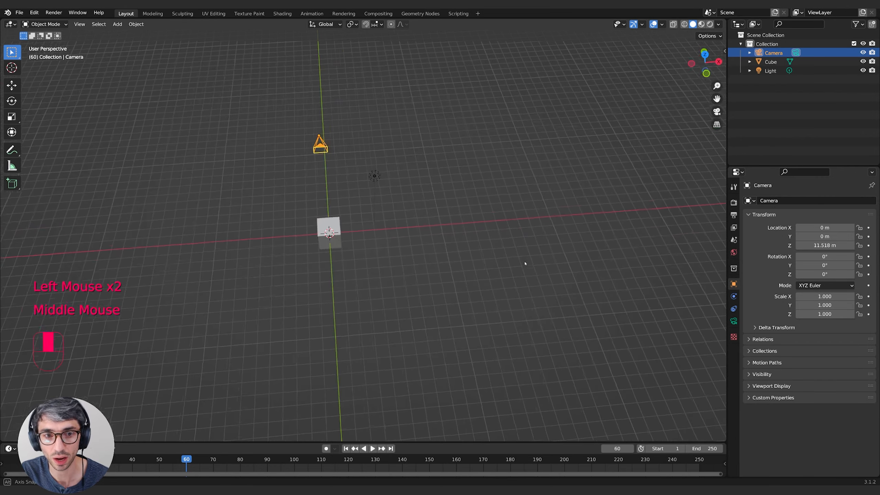
pyautogui.moveTo(358, 232); pyautogui.dragTo(399, 212, button='middle')
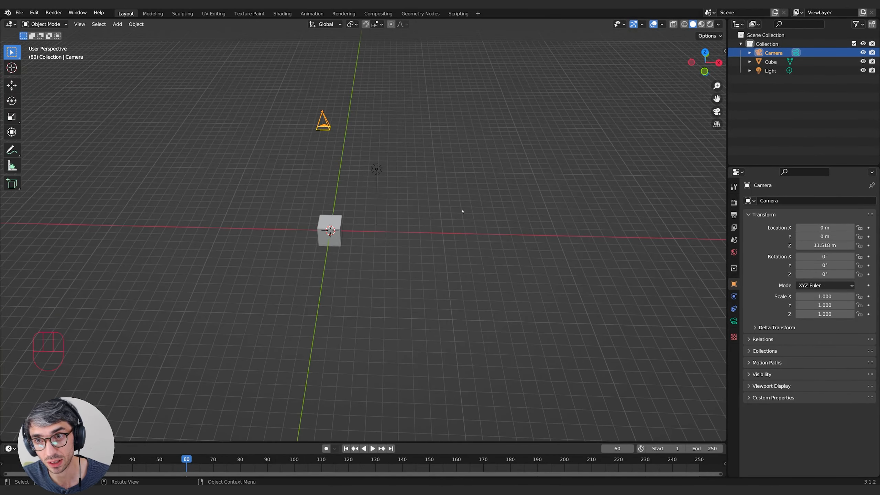
# Look through the camera and set its passepartout opacity to 1.000 to black out everything outside the frame
pyautogui.press('KP_0')
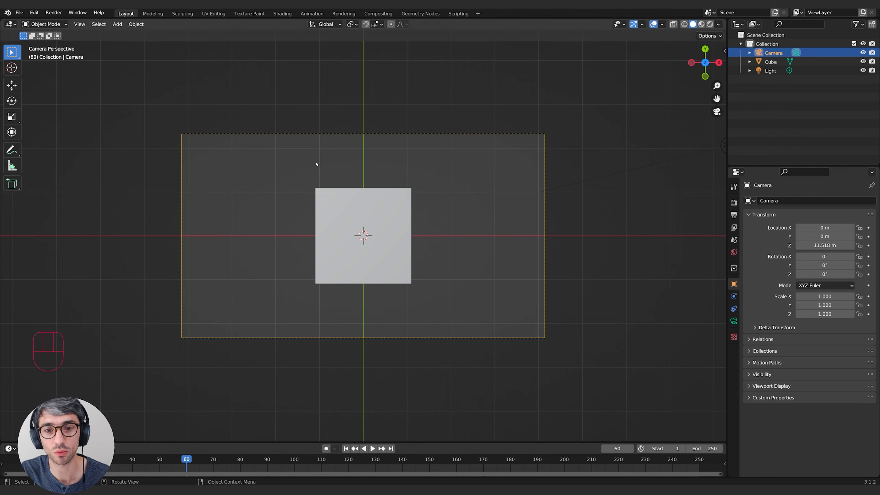
pyautogui.click(734, 322)
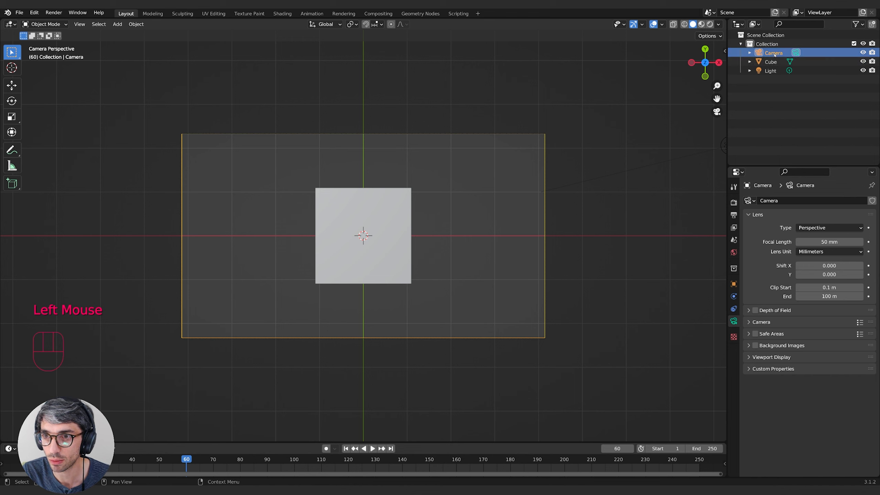
pyautogui.click(734, 322)
pyautogui.click(734, 319)
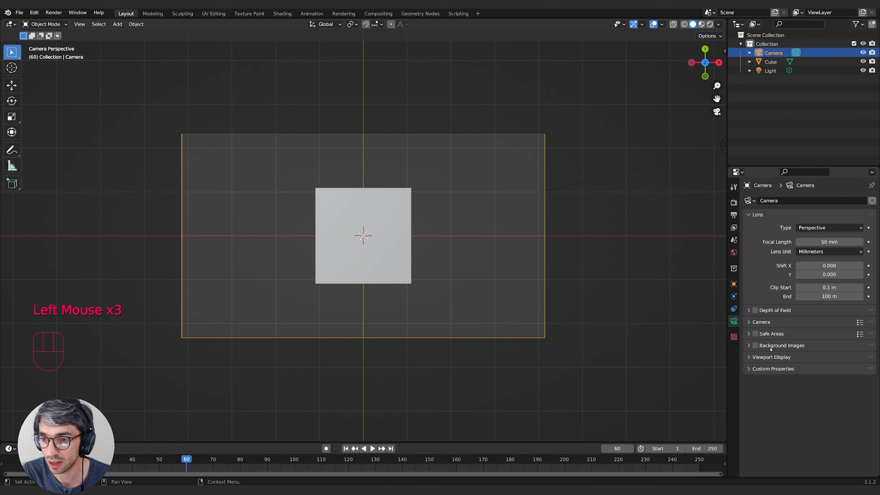
pyautogui.click(750, 358)
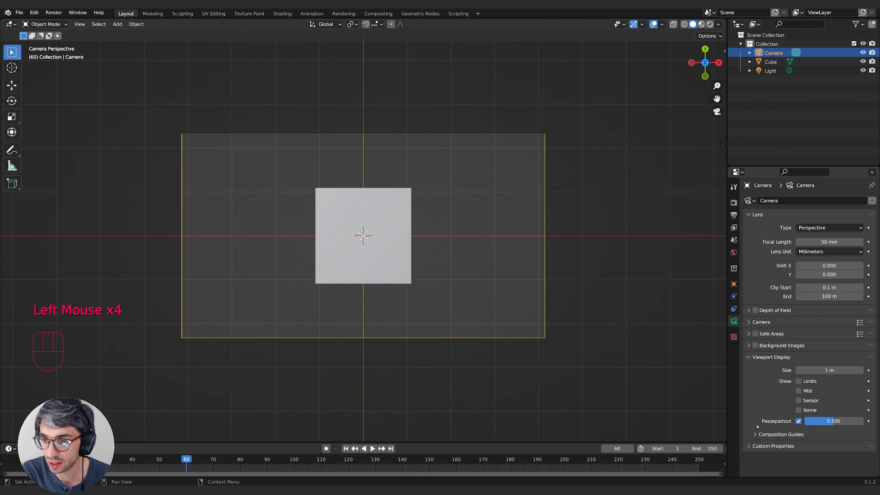
pyautogui.moveTo(832, 426); pyautogui.dragTo(864, 425)
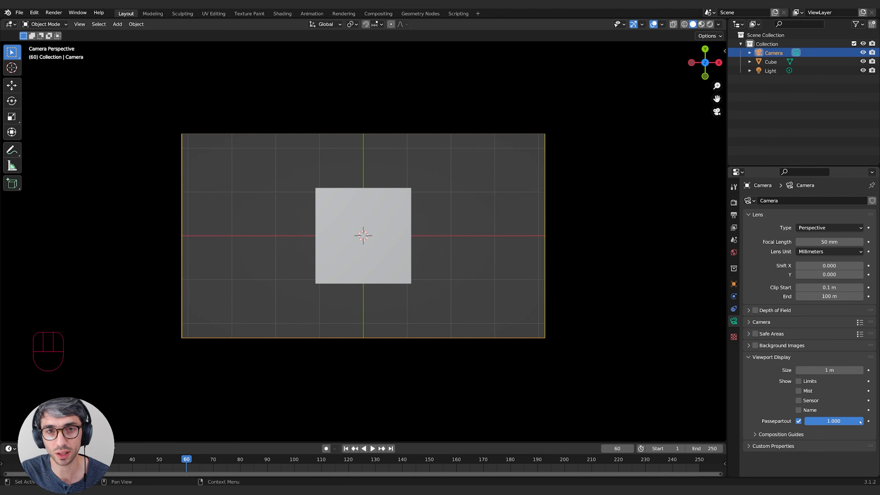
pyautogui.moveTo(860, 421)
pyautogui.mouseDown()
pyautogui.moveTo(824, 421)
pyautogui.moveTo(863, 421)
pyautogui.mouseUp()
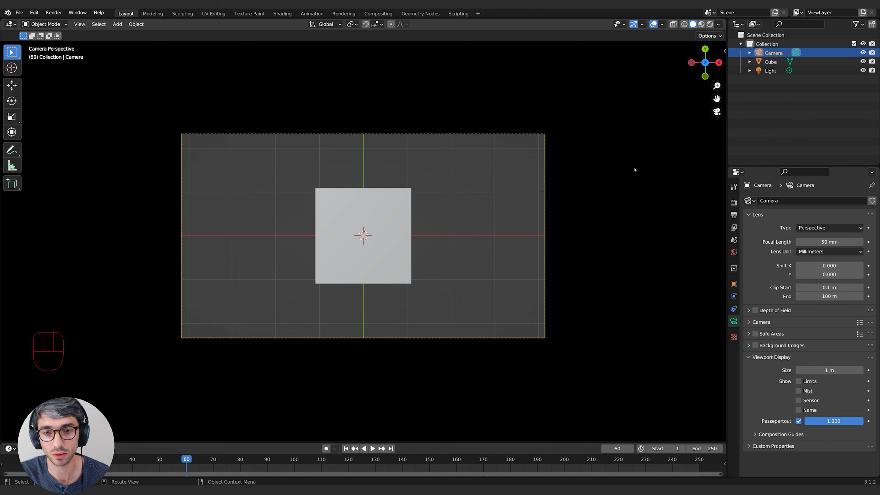
# Set the camera's Z location to 50 m to widen the framed area
pyautogui.click(734, 284)
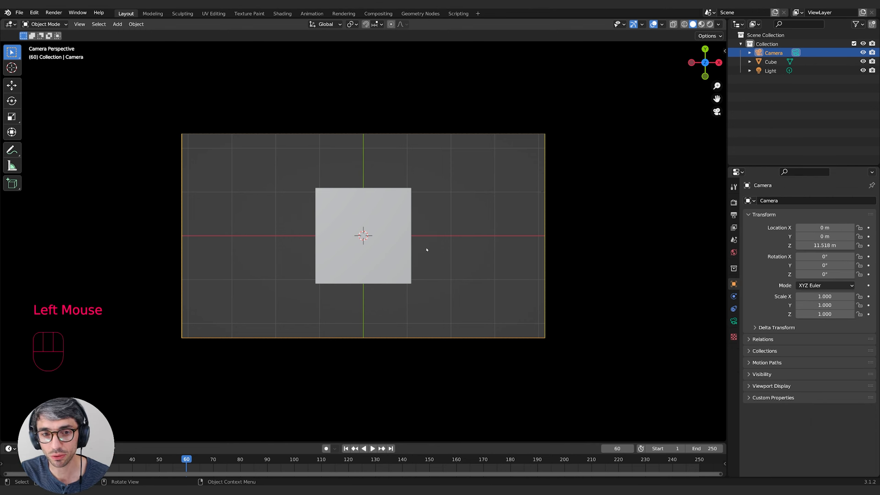
pyautogui.click(776, 53)
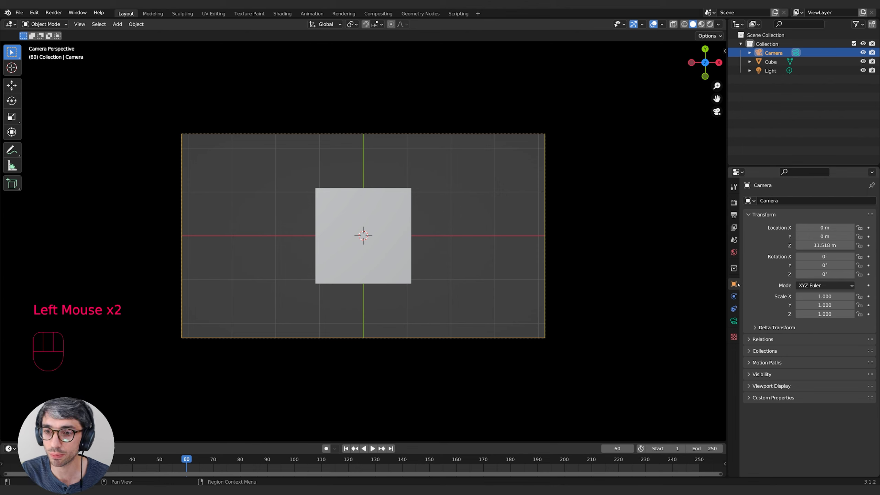
pyautogui.moveTo(825, 245); pyautogui.dragTo(873, 245)
pyautogui.click(823, 246)
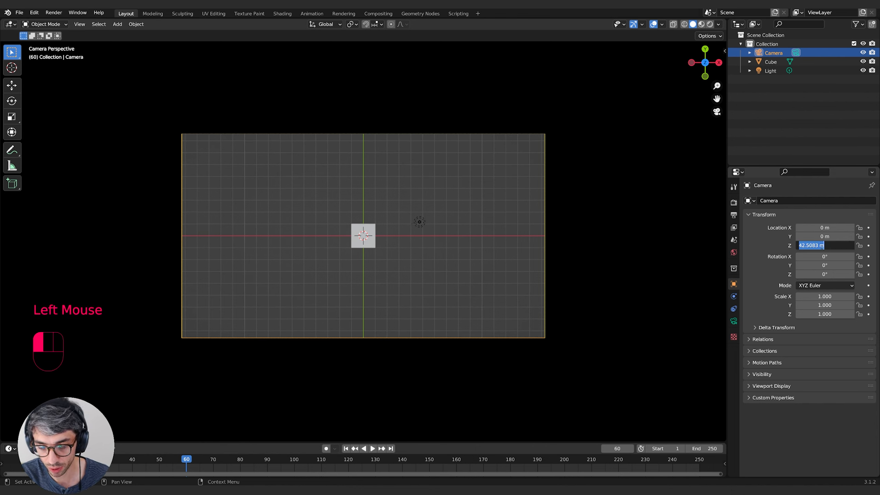
pyautogui.write('50')
pyautogui.press('Return')
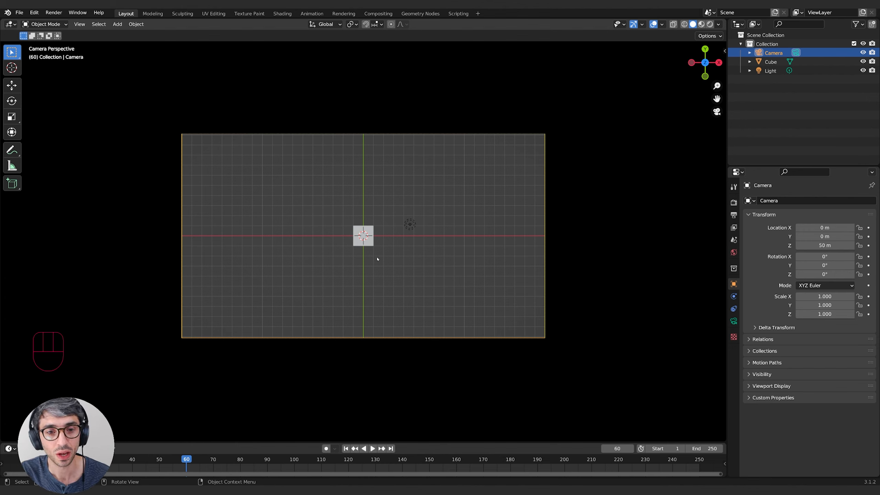
# Move the cube freely around the camera frame, placing it at about X -5.3 m, Y 1.2 m
pyautogui.click(371, 245)
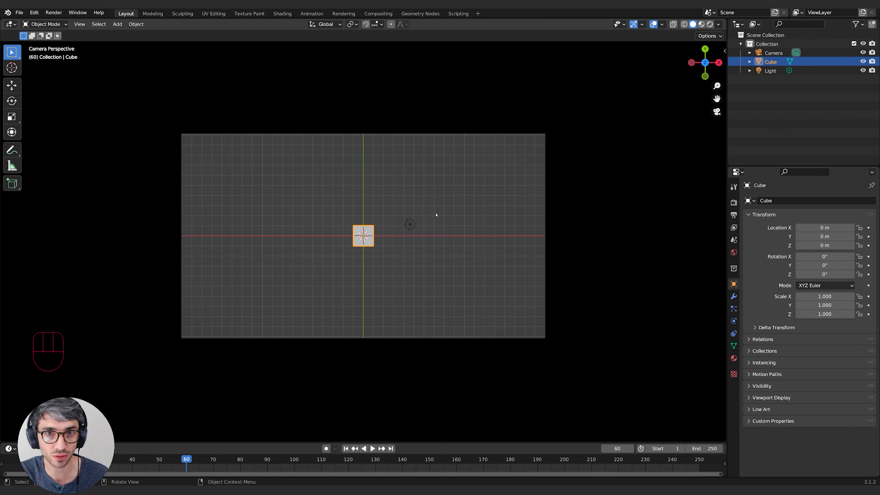
pyautogui.press('g')
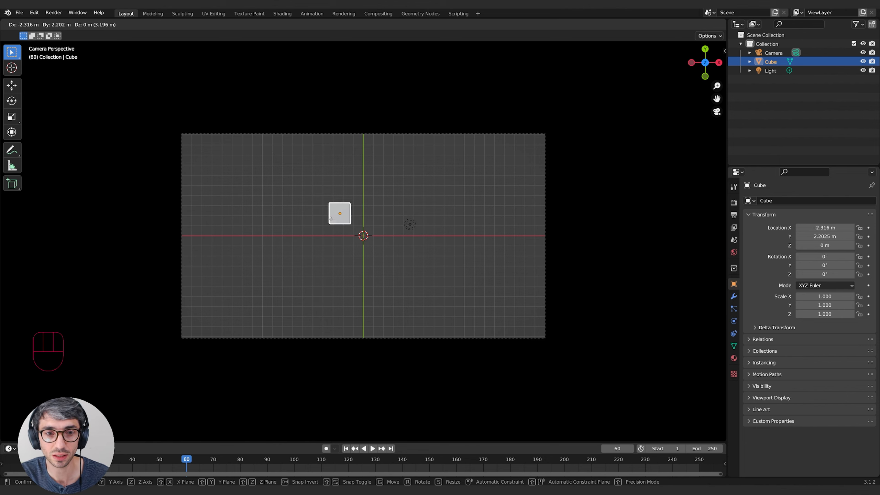
pyautogui.click(306, 196)
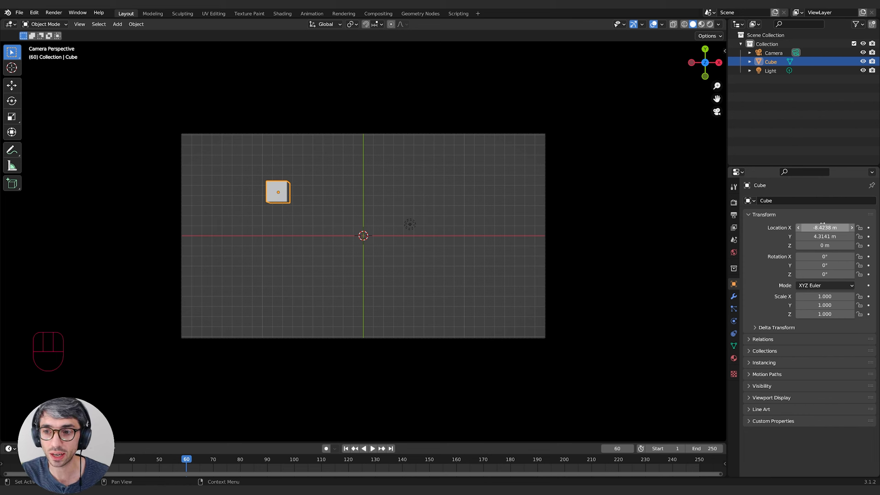
pyautogui.press('g')
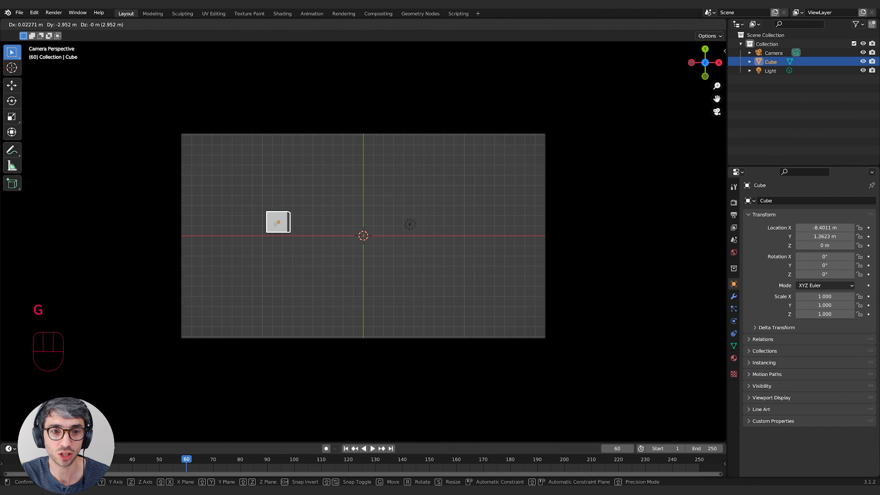
pyautogui.click(282, 216)
pyautogui.press('g')
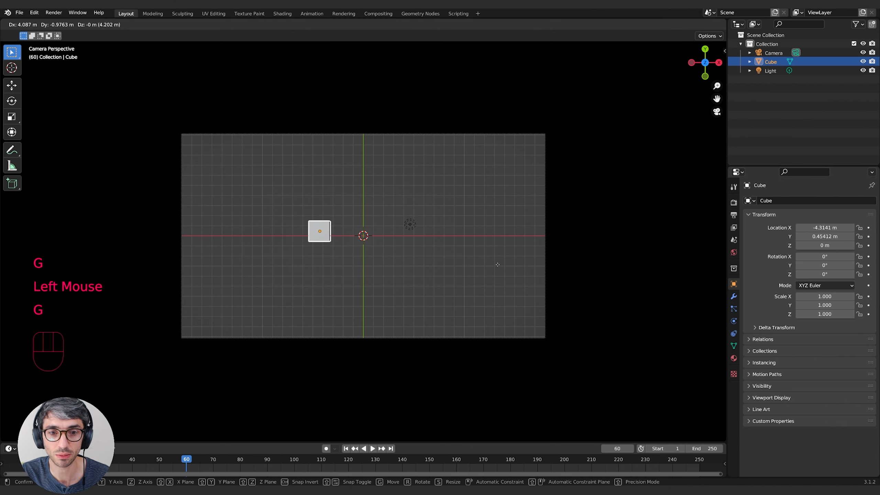
pyautogui.click(481, 263)
# Move the light to the upper-right corner of the camera frame, at about X 12.5 m, Y 8 m
pyautogui.click(411, 229)
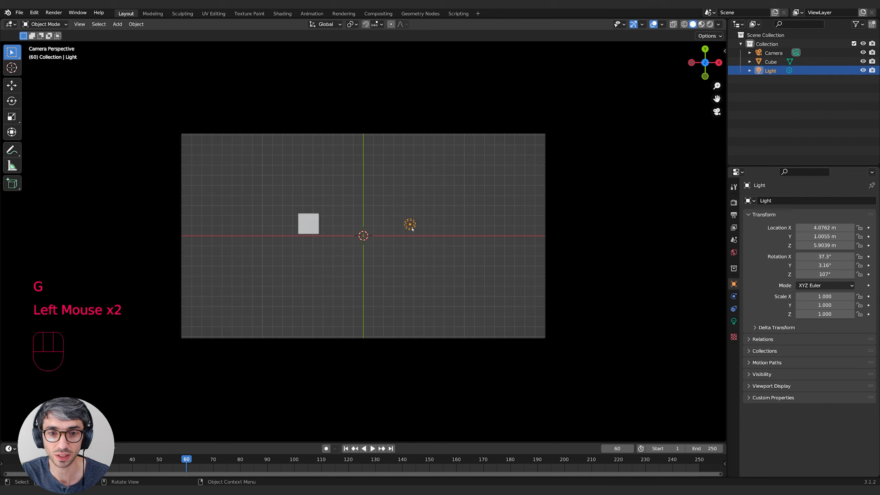
pyautogui.press('g')
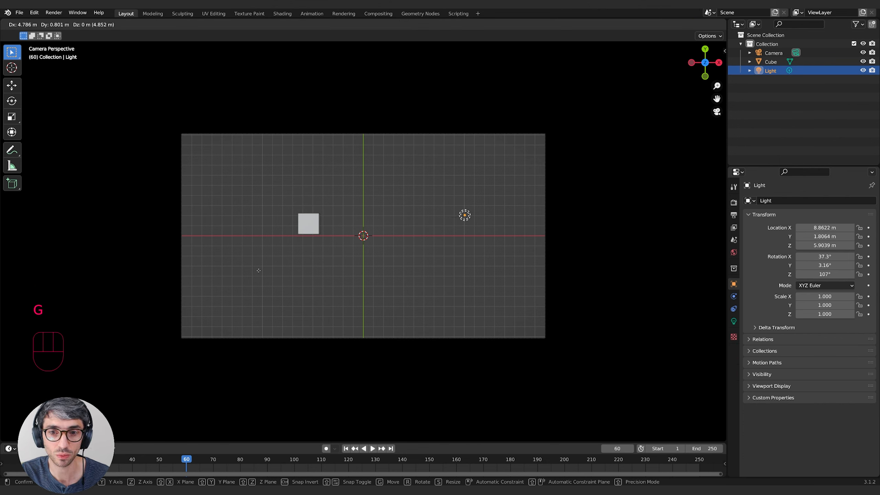
pyautogui.click(519, 163)
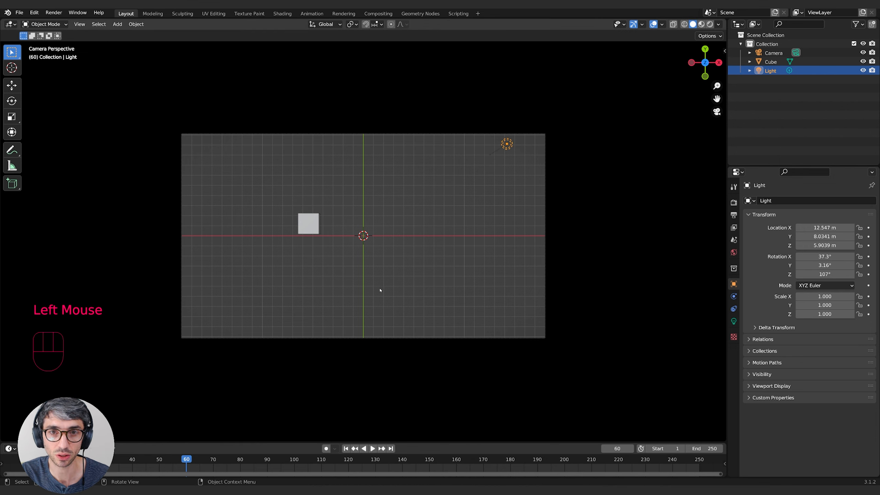
pyautogui.press('g')
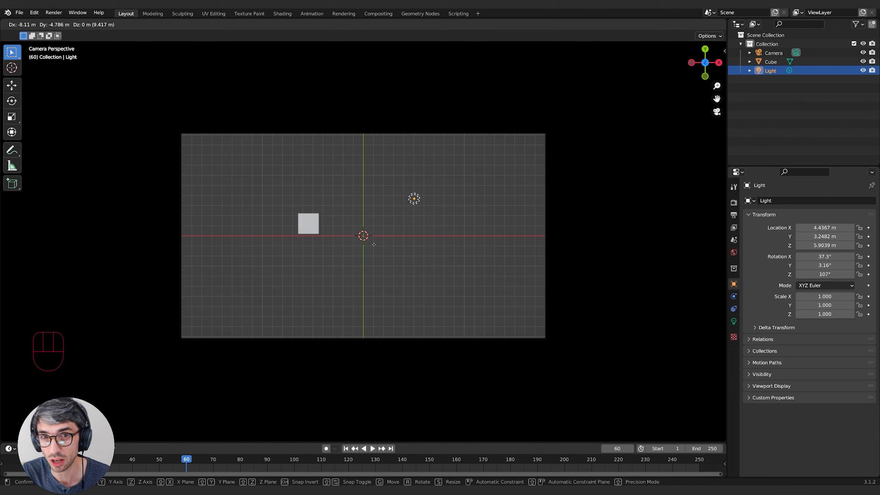
pyautogui.press('Escape')
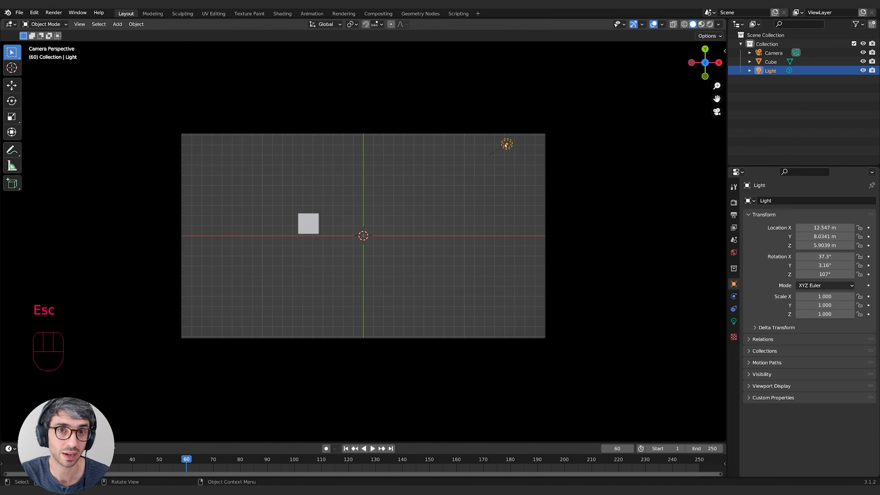
# Reposition the cube several times with free moves, placing it near the frame's left side at about X -12.2 m, Y -0.05 m
pyautogui.click(305, 226)
pyautogui.press('g')
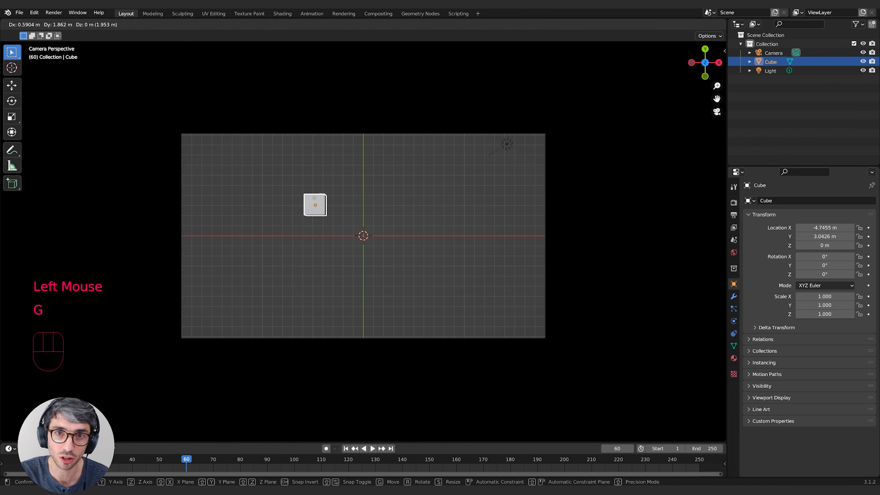
pyautogui.click(323, 182)
pyautogui.press('g')
pyautogui.click(311, 233)
pyautogui.press('g')
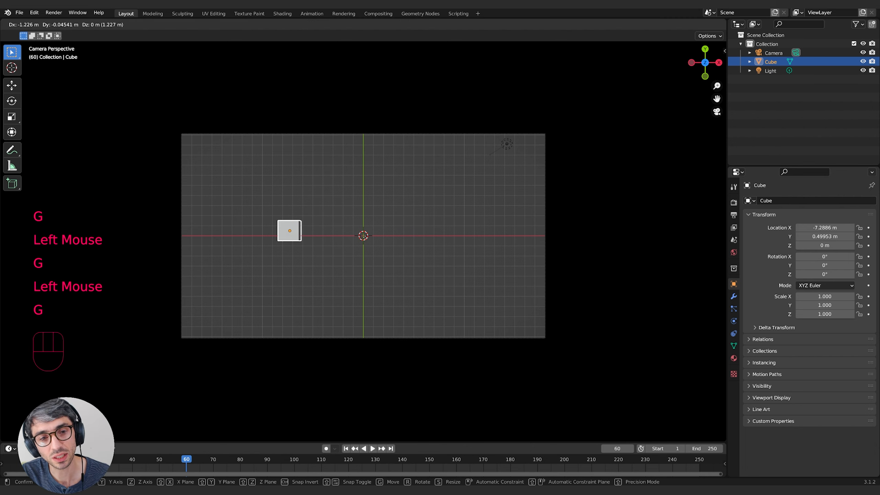
pyautogui.click(364, 239)
pyautogui.press('g')
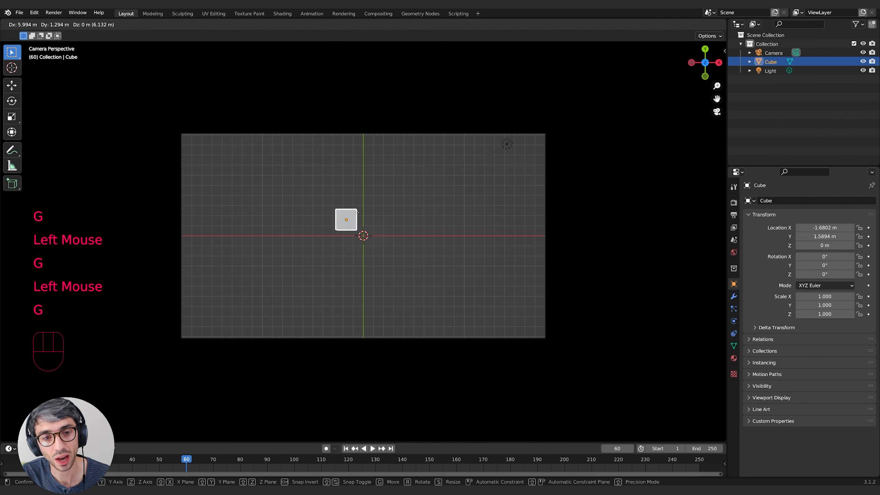
pyautogui.click(291, 242)
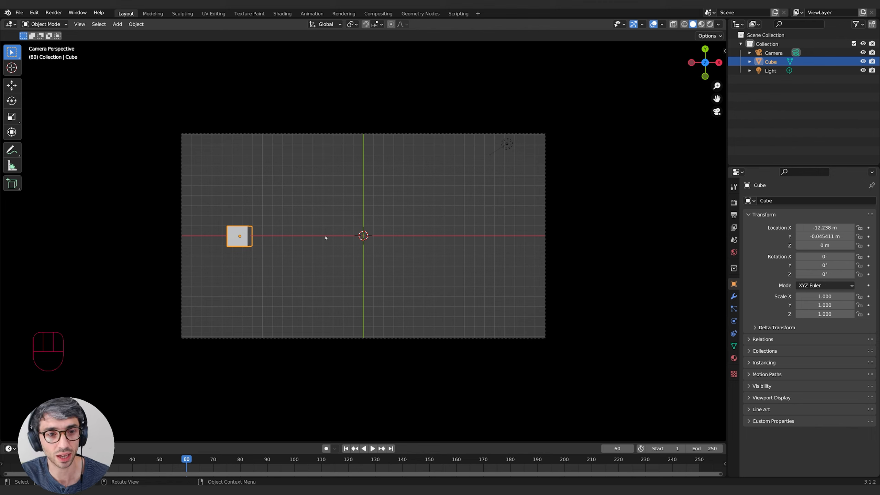
# Move the cube back near the origin, to about X -1.8 m, Y 0.07 m
pyautogui.press('g')
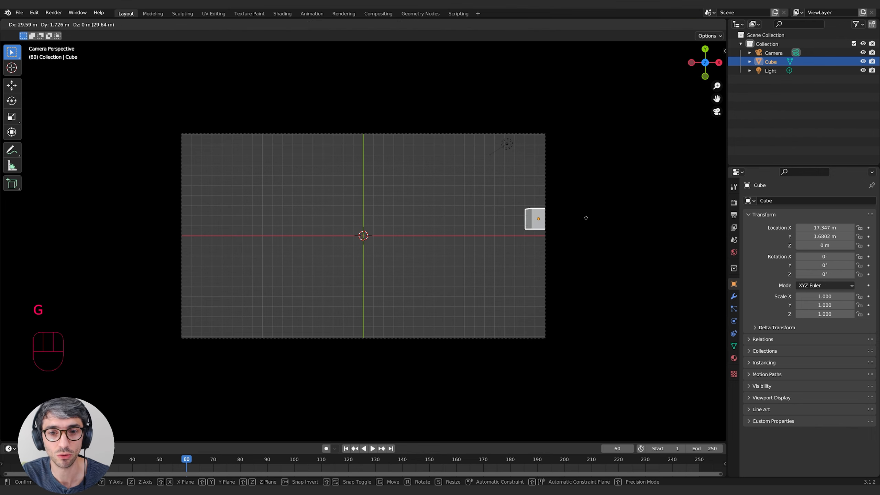
pyautogui.click(396, 245)
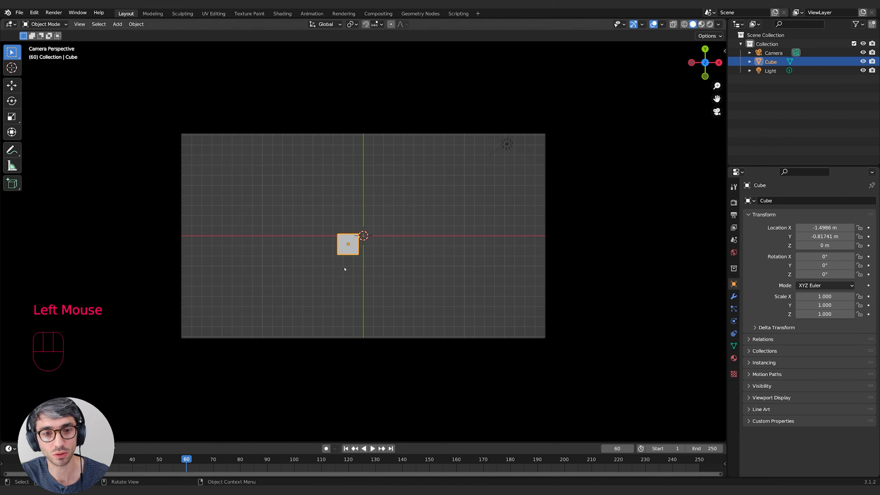
pyautogui.press('g')
pyautogui.click(402, 240)
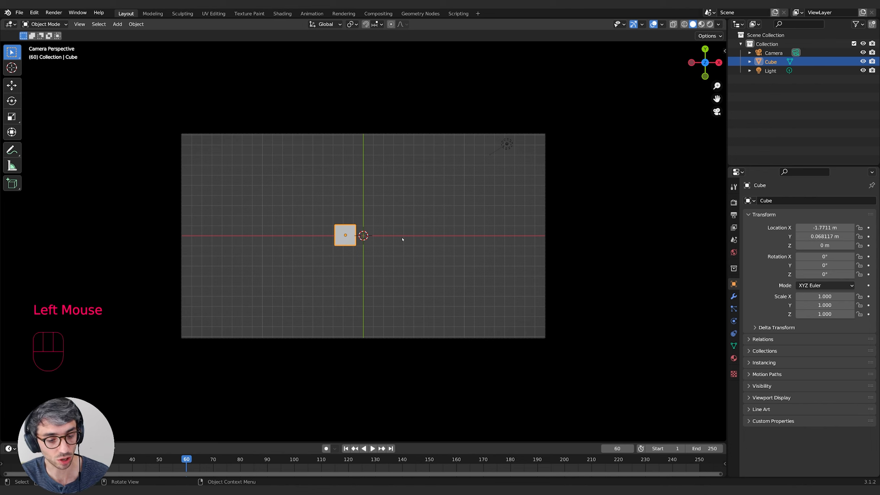
# Try moving the cube constrained to the X, Y and Z axes in turn, and cancel the move
pyautogui.press('g')
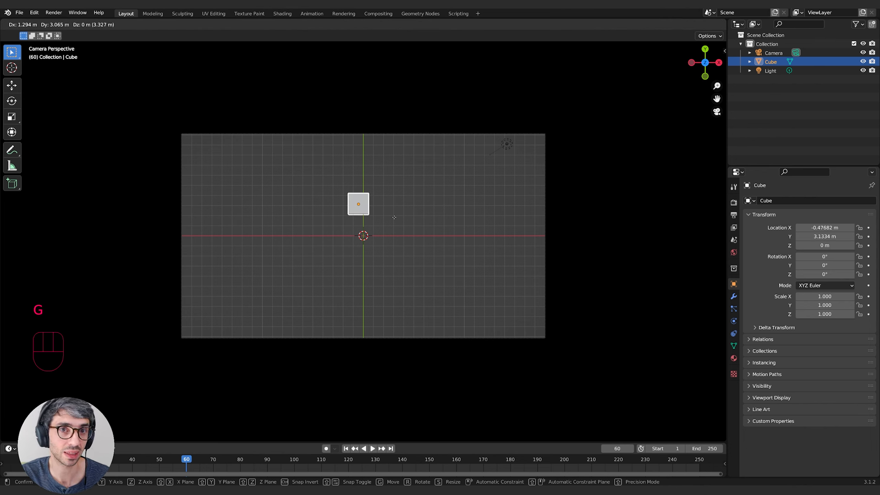
pyautogui.press('x')
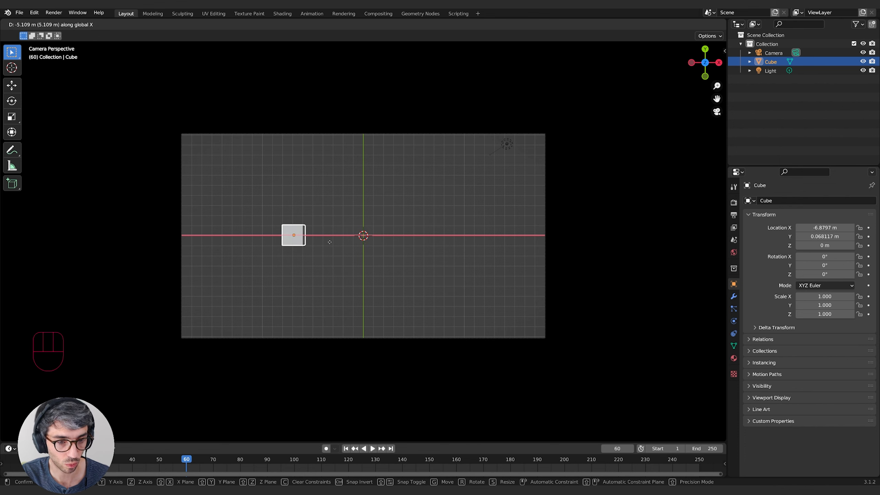
pyautogui.press('y')
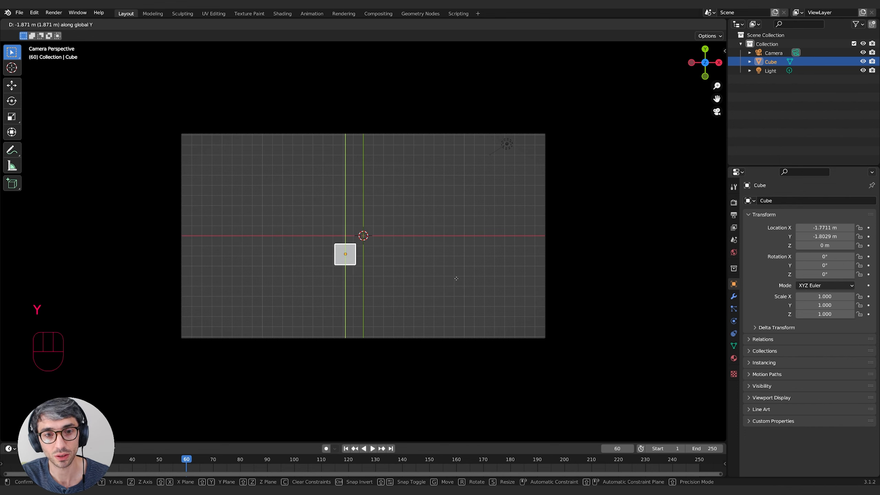
pyautogui.press('z')
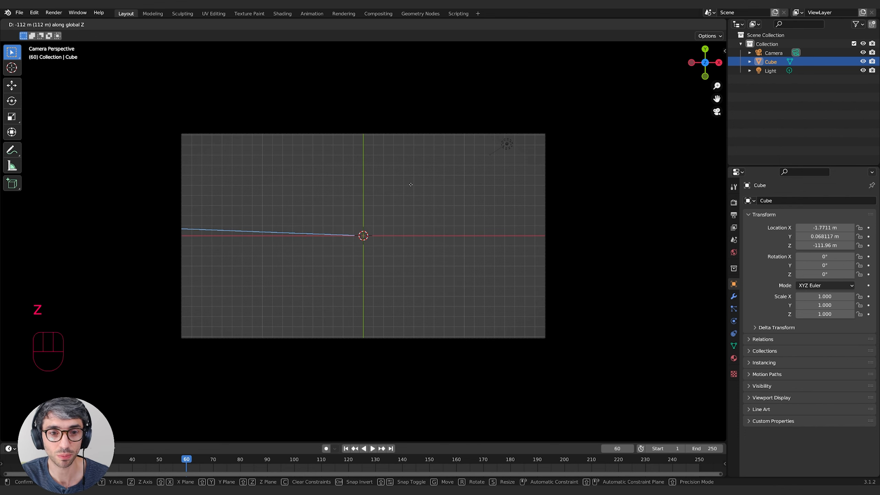
pyautogui.press('Escape')
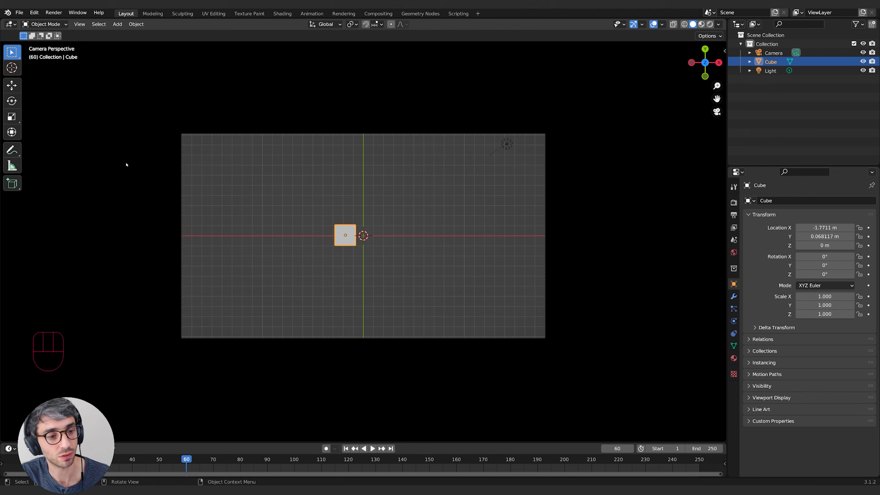
# Hide and show the viewport's toolbar, leaving it shown
pyautogui.press('t')
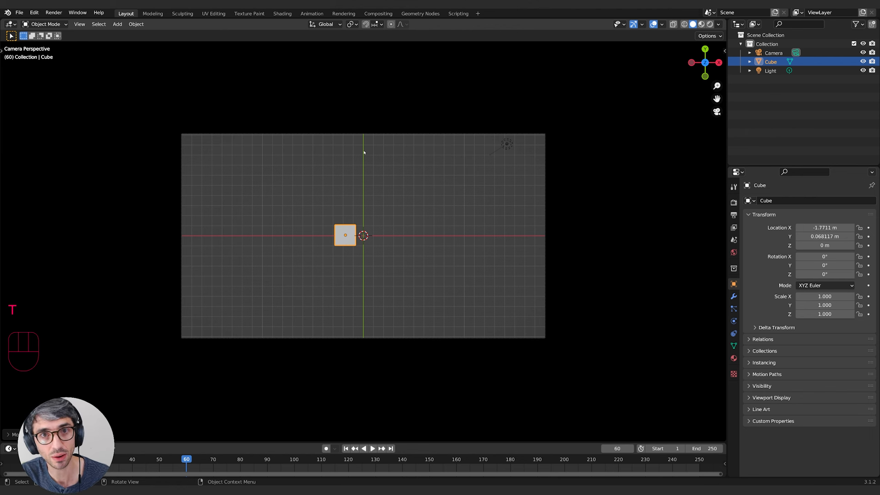
pyautogui.press('t')
pyautogui.press('t')
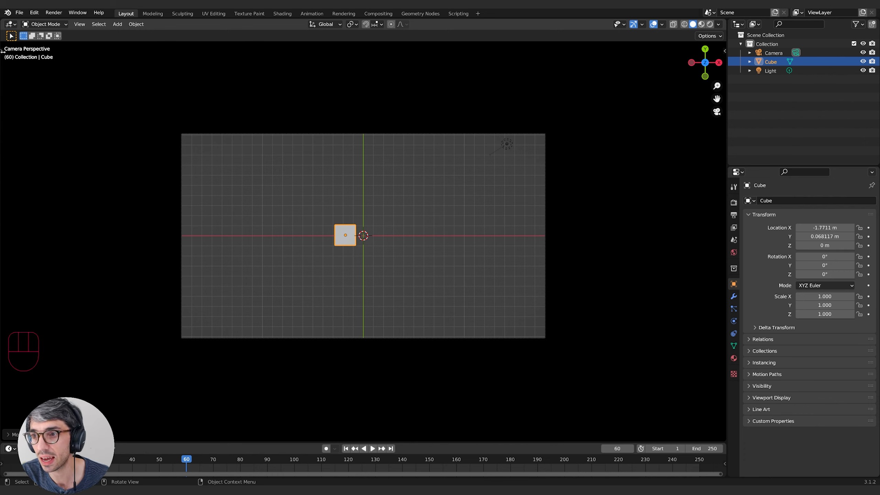
pyautogui.click(2, 52)
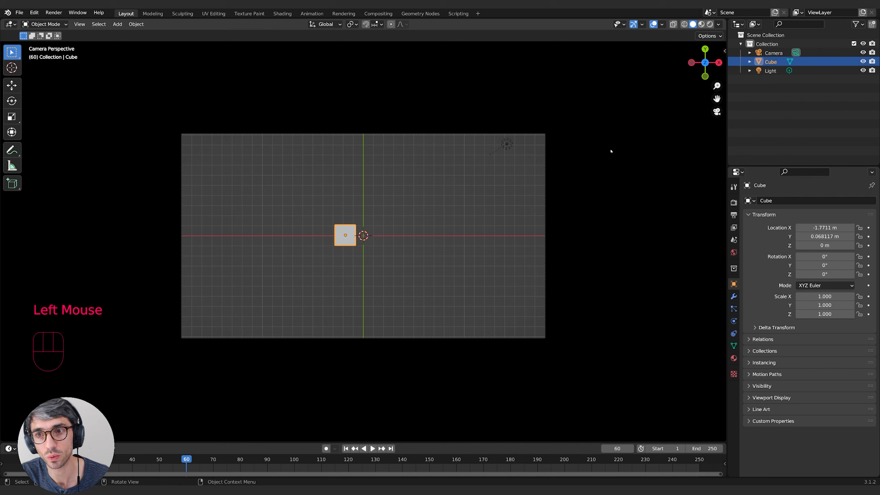
# Show and hide the viewport's sidebar, leaving it hidden
pyautogui.click(725, 51)
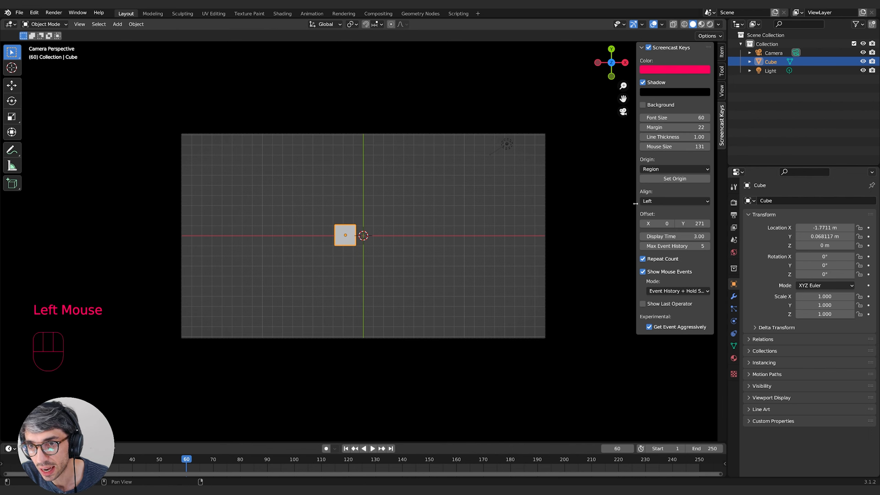
pyautogui.press('n')
pyautogui.press('n')
pyautogui.press('n')
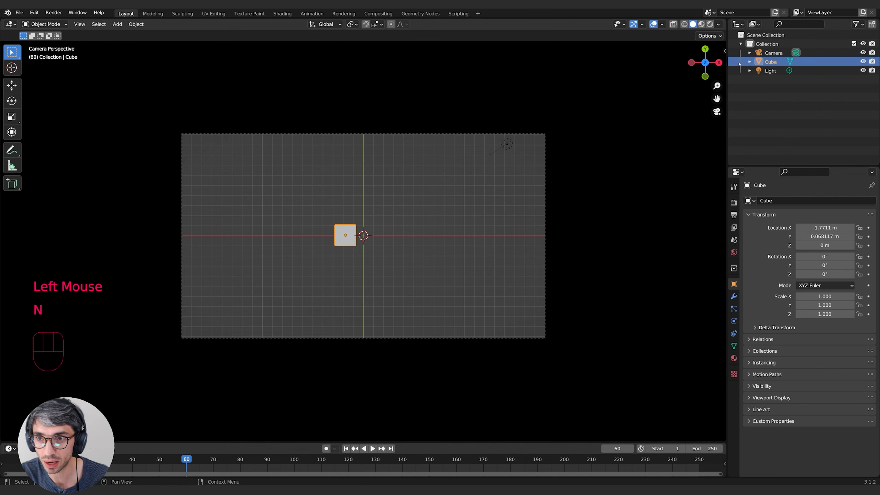
pyautogui.click(724, 51)
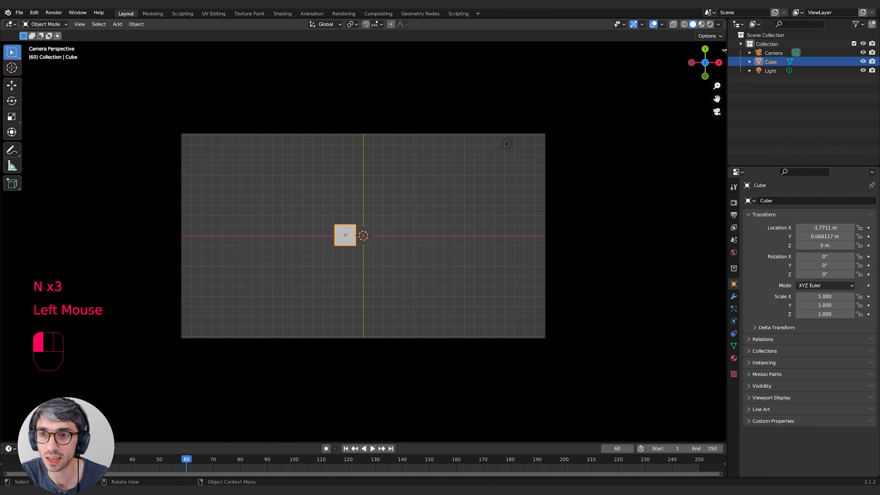
pyautogui.click(712, 51)
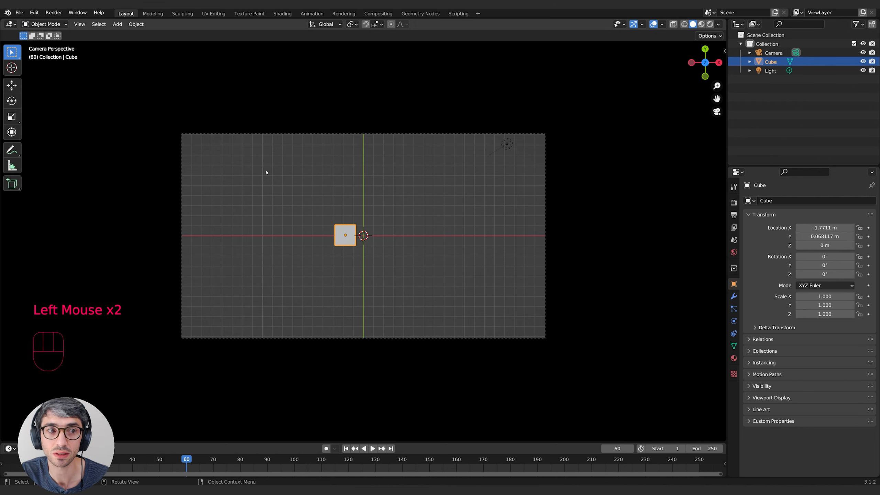
# With the Move tool's axis handles, shift the cube along X and Y to about X 0.2 m, Y 0.07 m
pyautogui.click(12, 84)
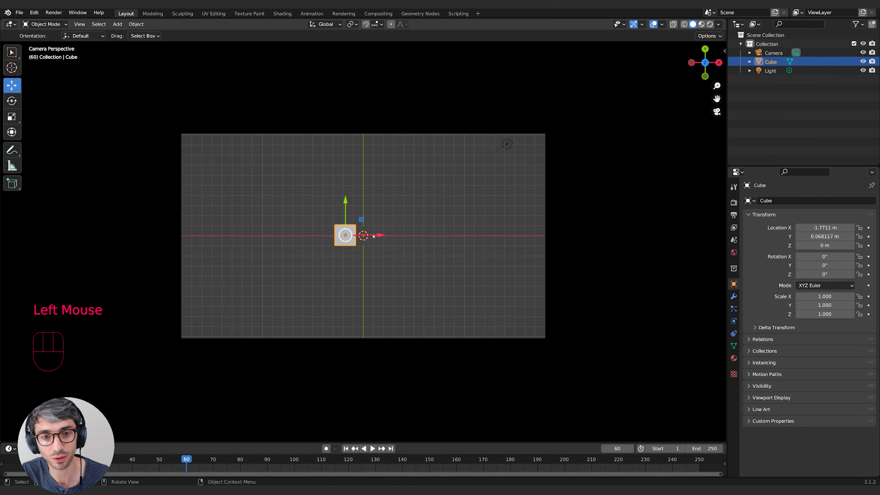
pyautogui.moveTo(374, 237); pyautogui.dragTo(414, 240)
pyautogui.moveTo(359, 196)
pyautogui.mouseDown()
pyautogui.moveTo(360, 158)
pyautogui.moveTo(359, 199)
pyautogui.mouseUp()
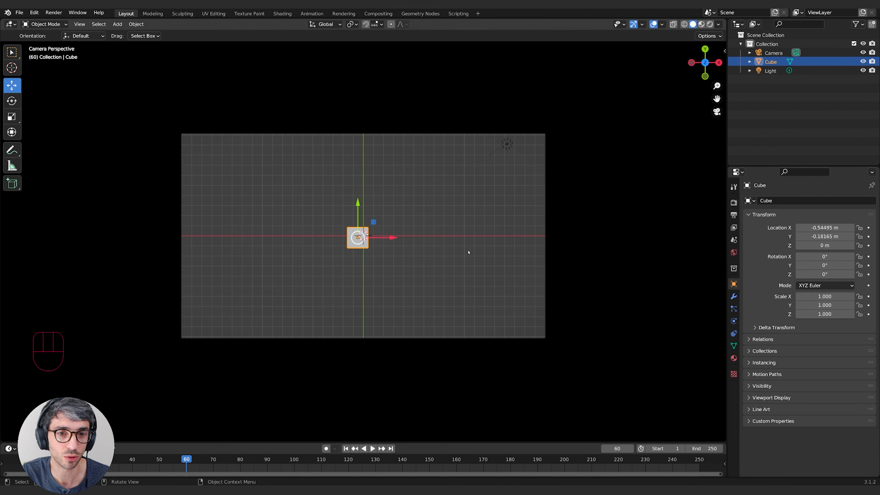
pyautogui.moveTo(389, 238); pyautogui.dragTo(397, 239)
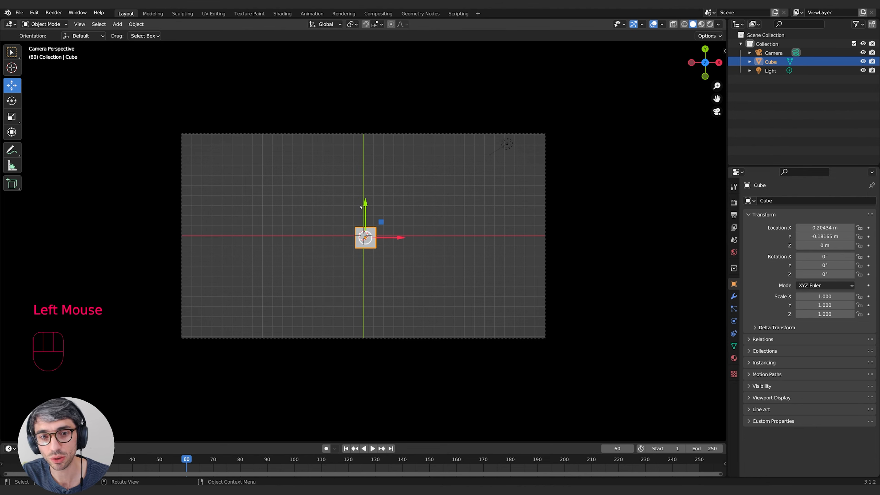
pyautogui.moveTo(366, 207); pyautogui.dragTo(366, 205)
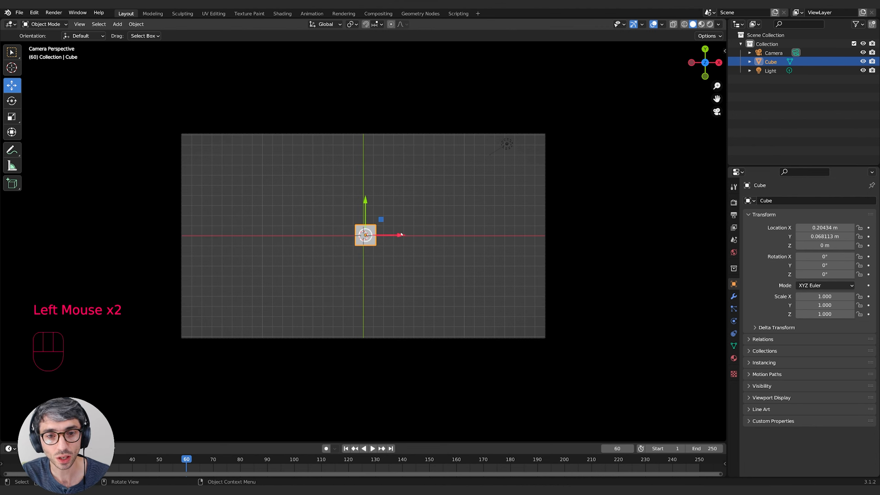
# Move the cube along the X axis to about X -14.5 m, near the edge of the camera frame
pyautogui.press('g')
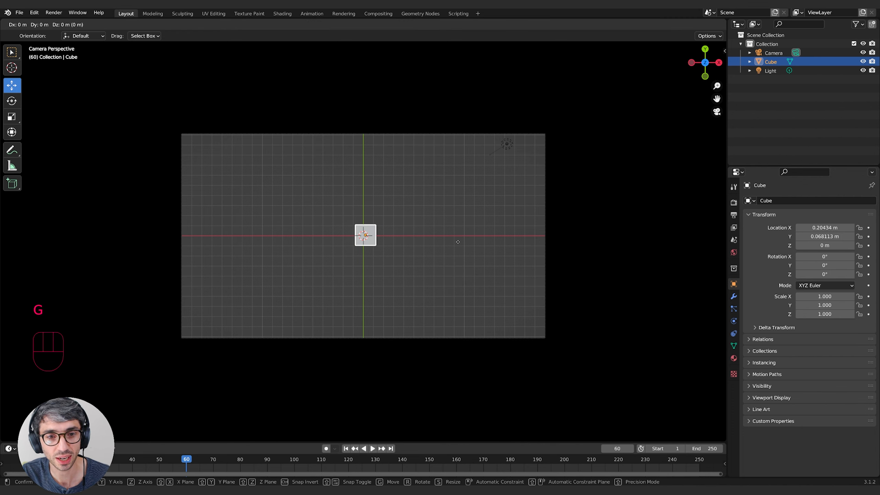
pyautogui.press('x')
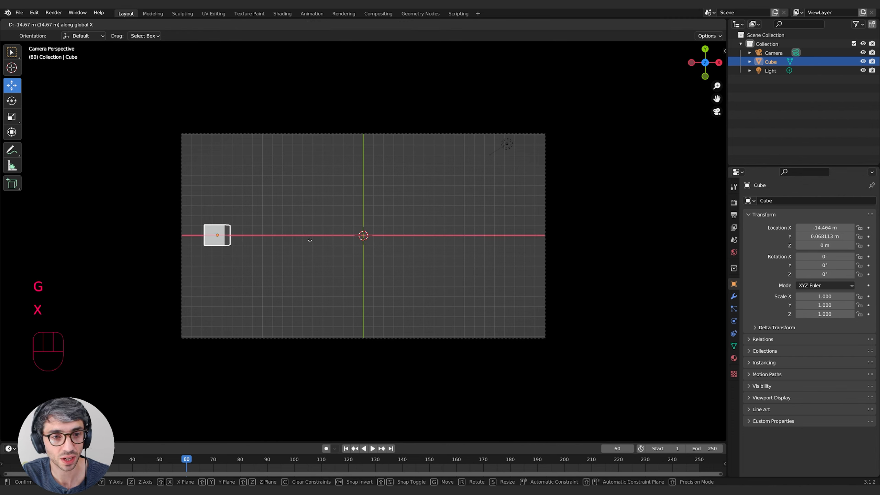
pyautogui.click(304, 239)
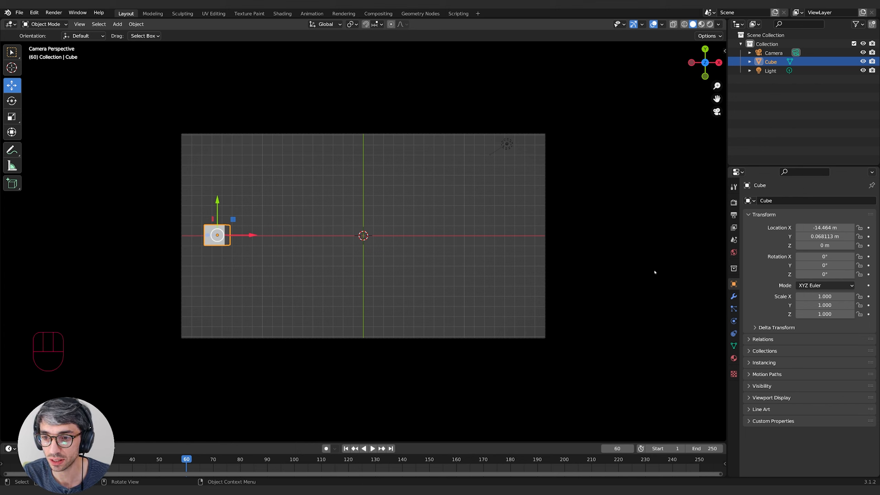
# Scale the cube freehand into a tall, thin paddle with scale about 0.21 in X, 2.42 in Y and 0.73 in Z
pyautogui.press('s')
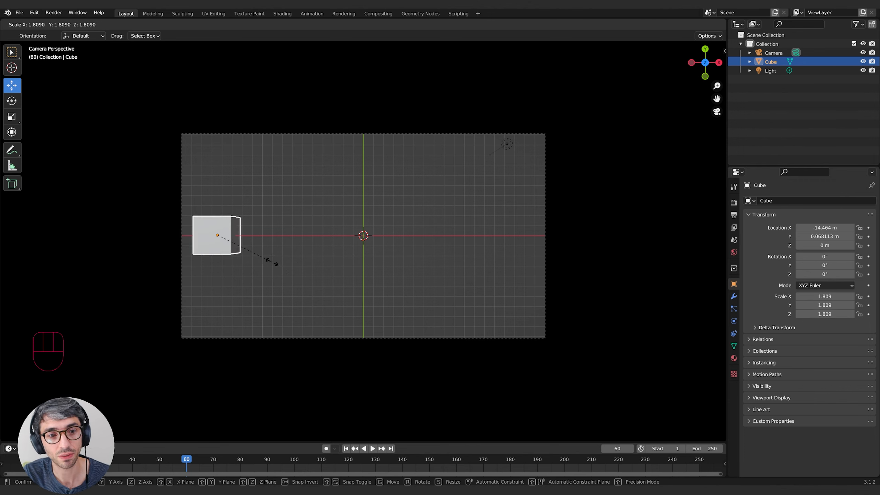
pyautogui.press('y')
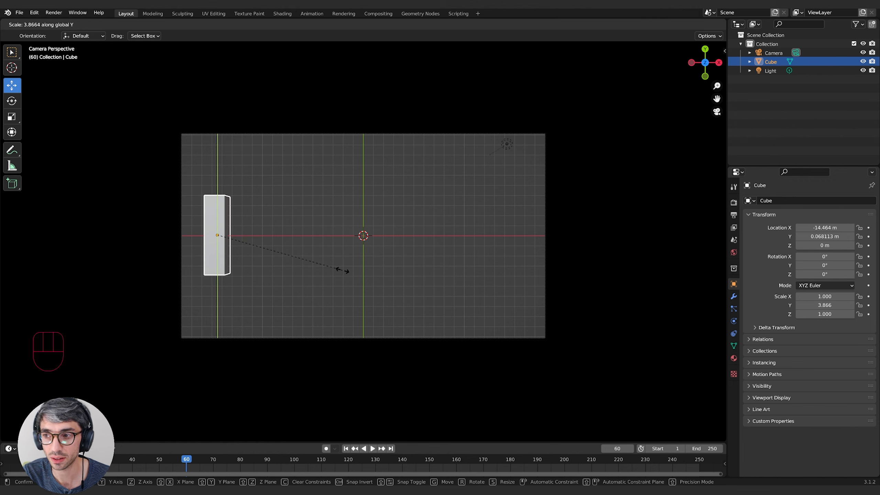
pyautogui.click(324, 271)
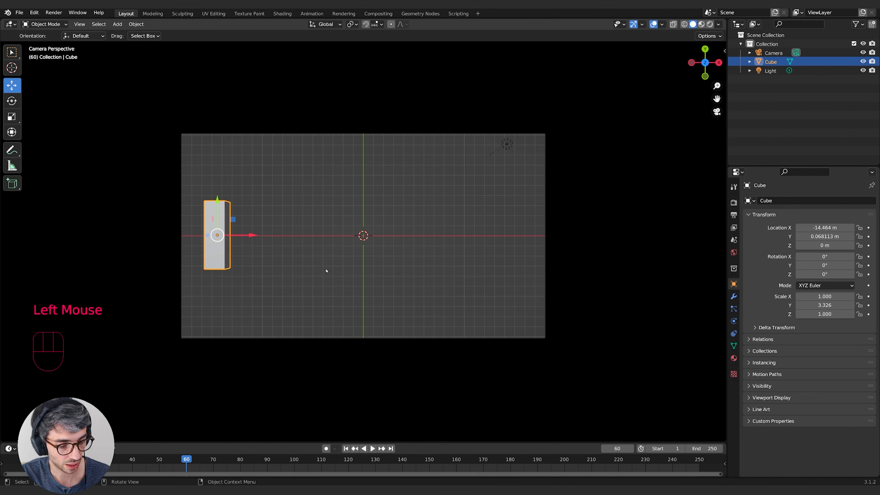
pyautogui.press('s')
pyautogui.press('x')
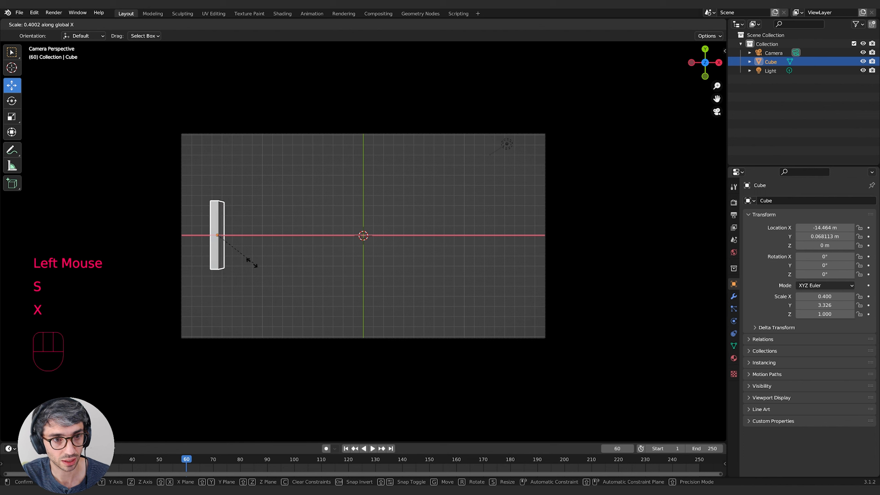
pyautogui.click(238, 257)
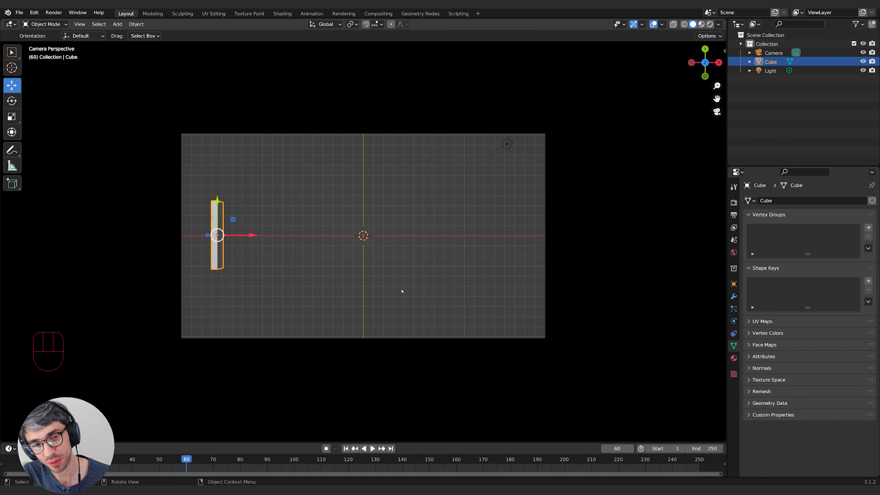
pyautogui.press('s')
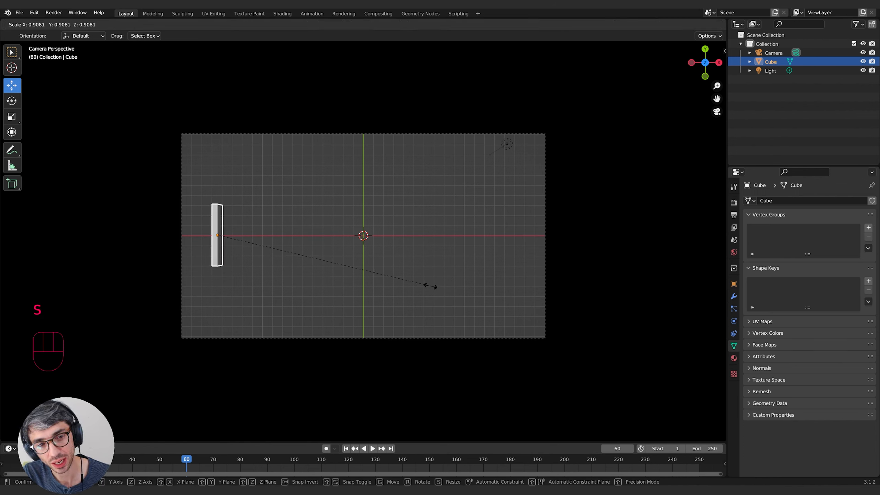
pyautogui.click(389, 280)
# Set the paddle's scale in the object properties to X 0.2, Y 2.5 and Z 0.5
pyautogui.click(735, 283)
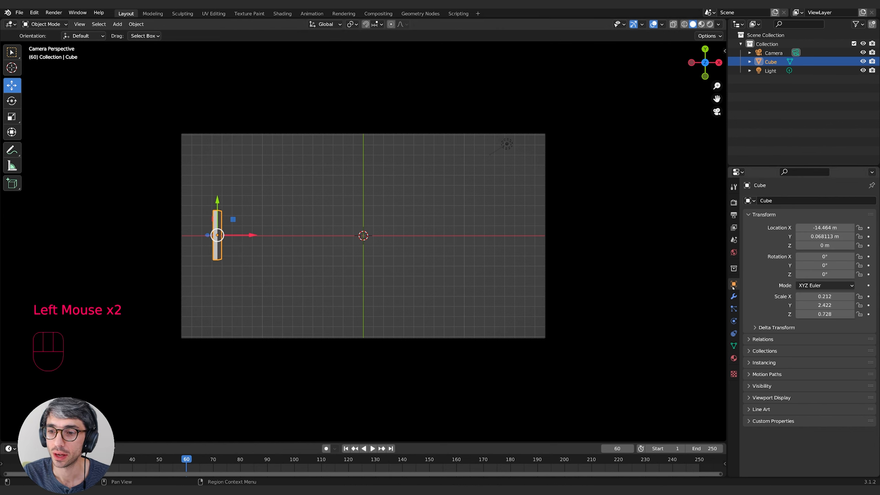
pyautogui.click(827, 296)
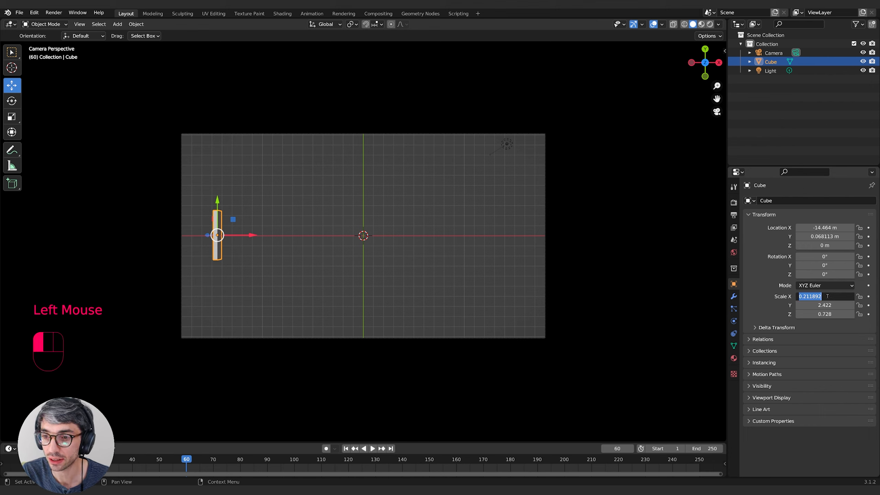
pyautogui.write('0.2')
pyautogui.press('Return')
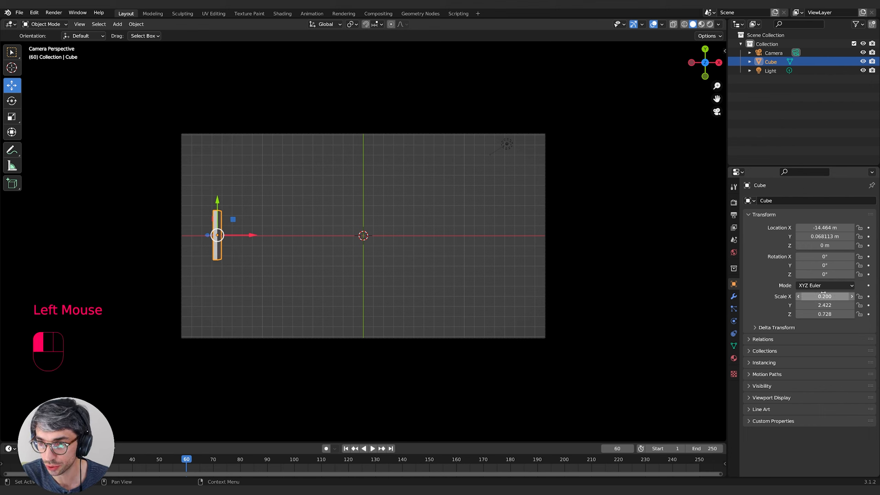
pyautogui.click(825, 305)
pyautogui.write('2.5')
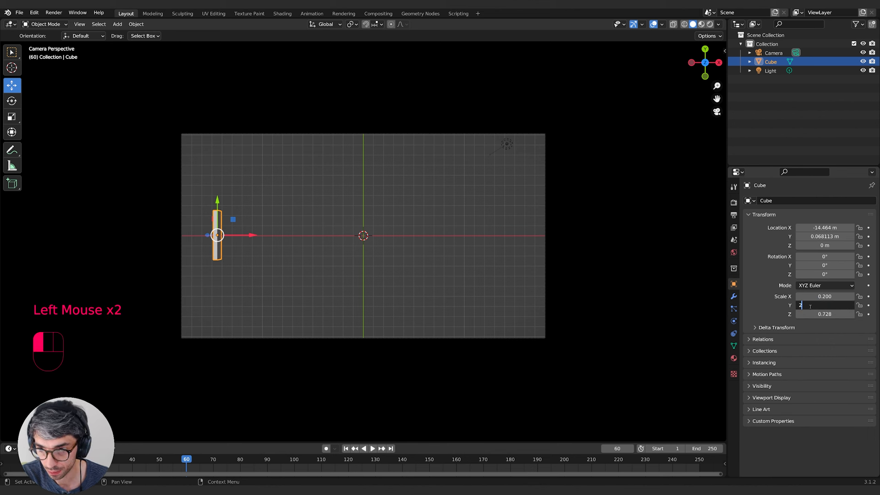
pyautogui.press('Return')
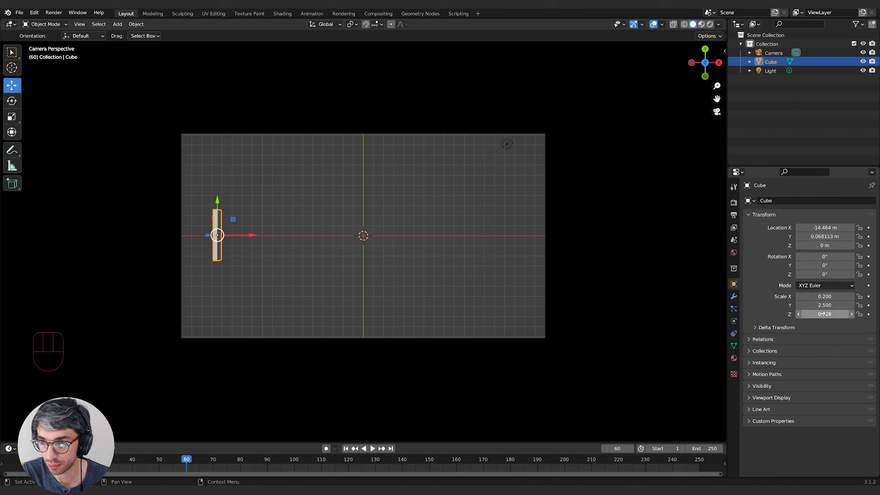
pyautogui.click(823, 314)
pyautogui.press('BackSpace')
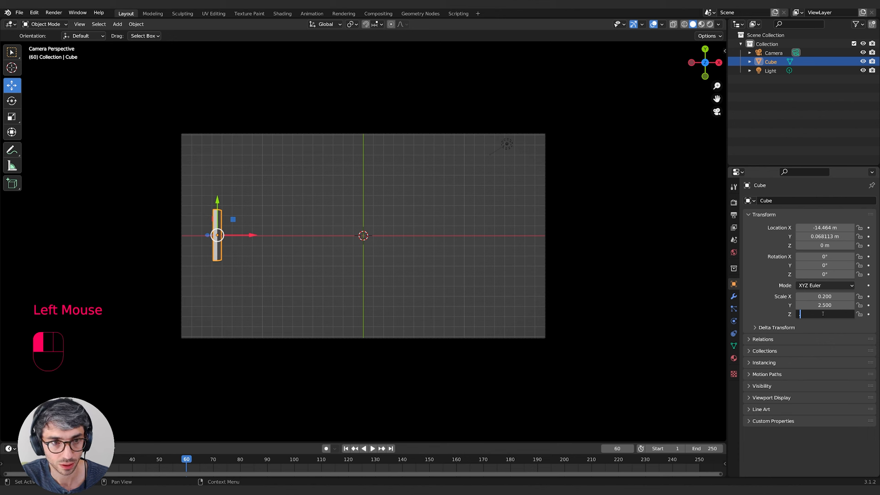
pyautogui.write('0.5')
pyautogui.click(462, 283)
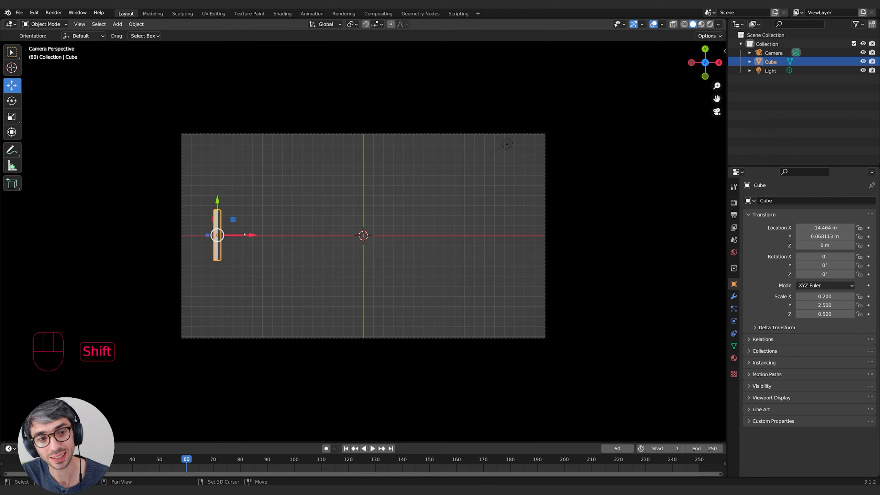
# Duplicate the paddle and move the copy along X to about 14.4 m, on the opposite side of the field
pyautogui.hotkey('shift', 'd')
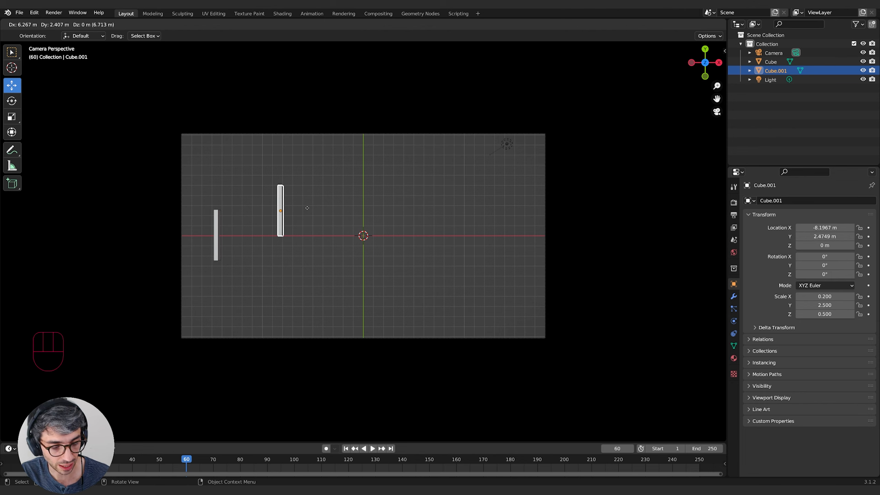
pyautogui.press('x')
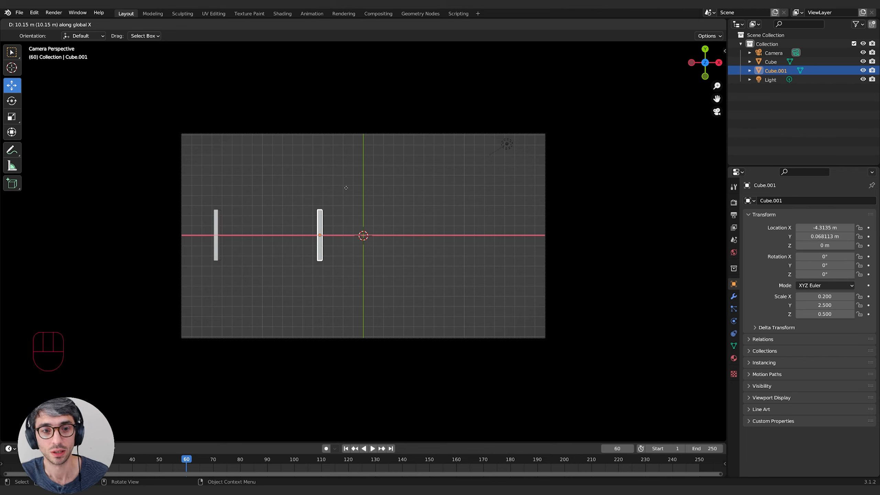
pyautogui.press('Escape')
pyautogui.press('g')
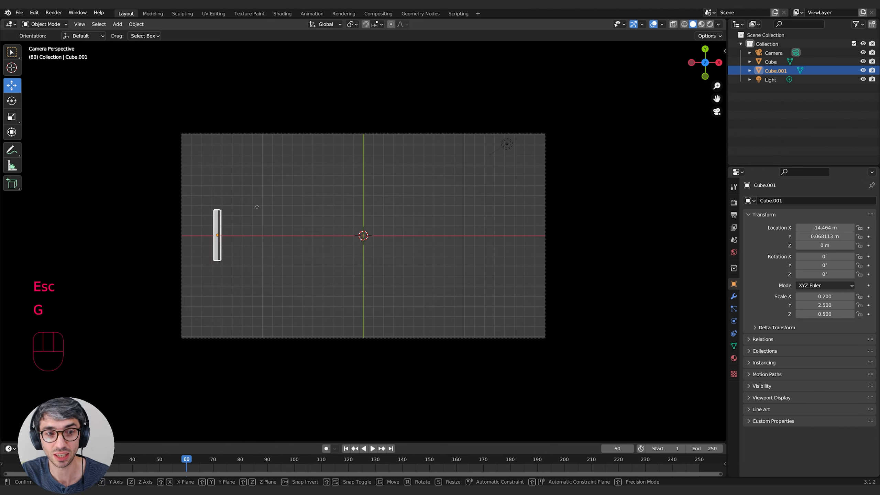
pyautogui.press('x')
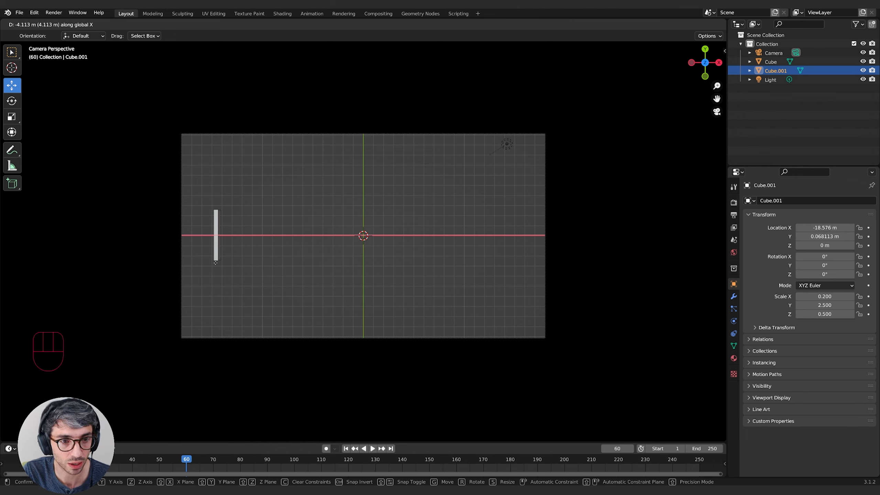
pyautogui.click(547, 242)
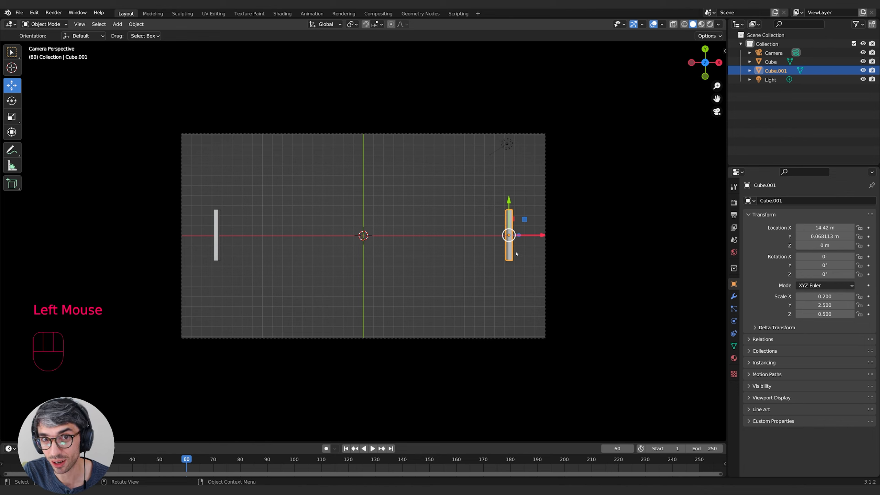
# Copy the original paddle's X location to the duplicate without the minus sign, setting it to 14.4635 m
pyautogui.click(216, 250)
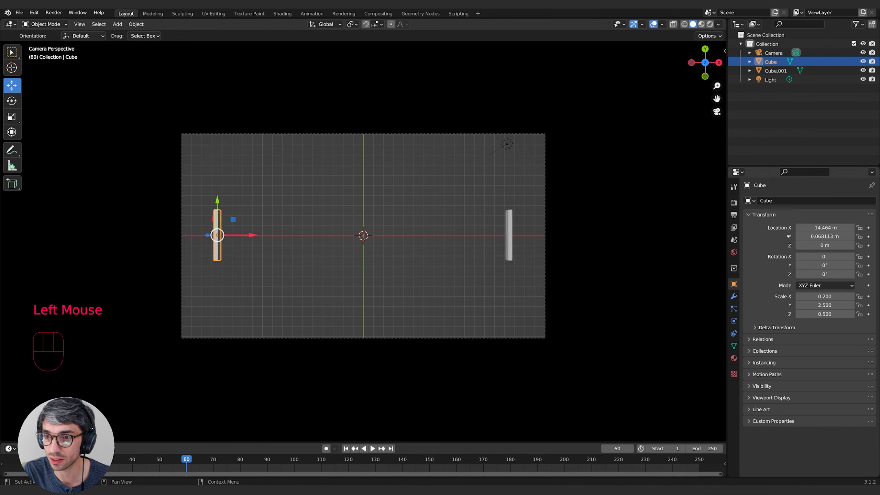
pyautogui.click(827, 228)
pyautogui.click(837, 229)
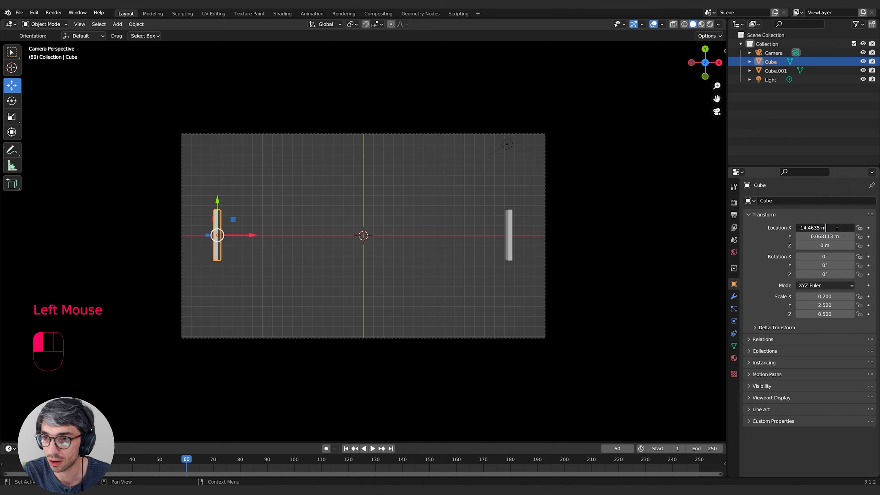
pyautogui.moveTo(822, 228); pyautogui.dragTo(798, 228)
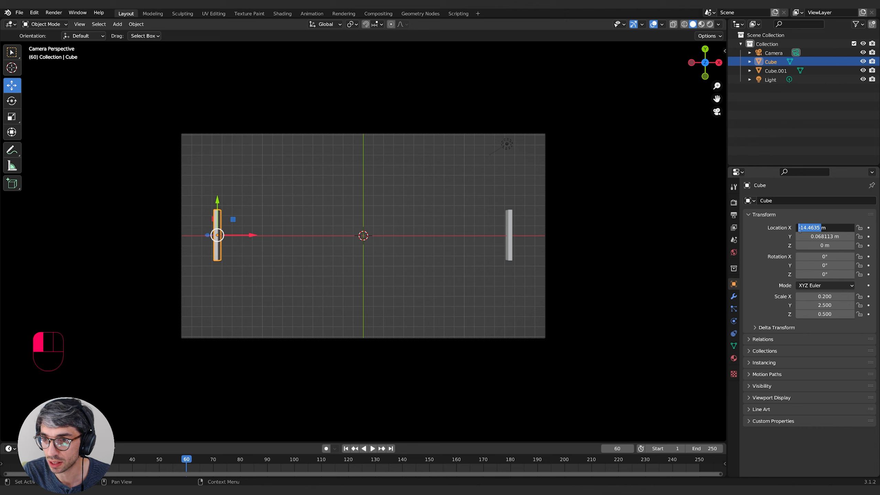
pyautogui.click(775, 234)
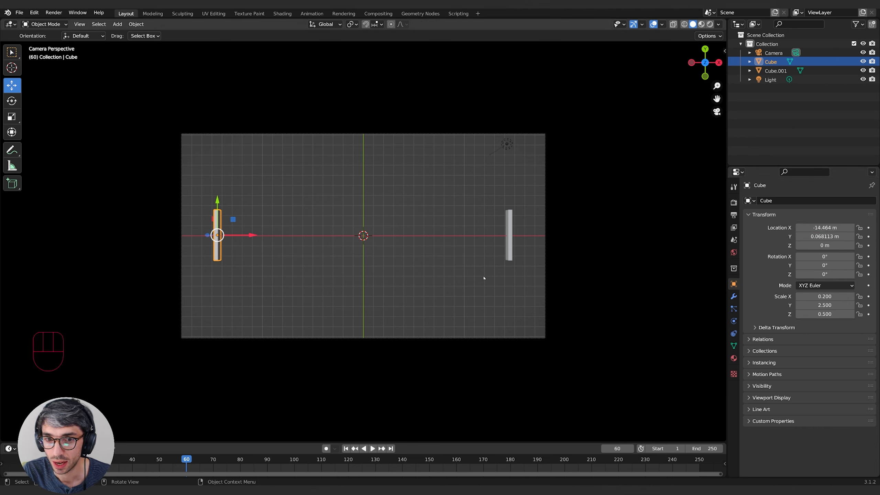
pyautogui.click(511, 251)
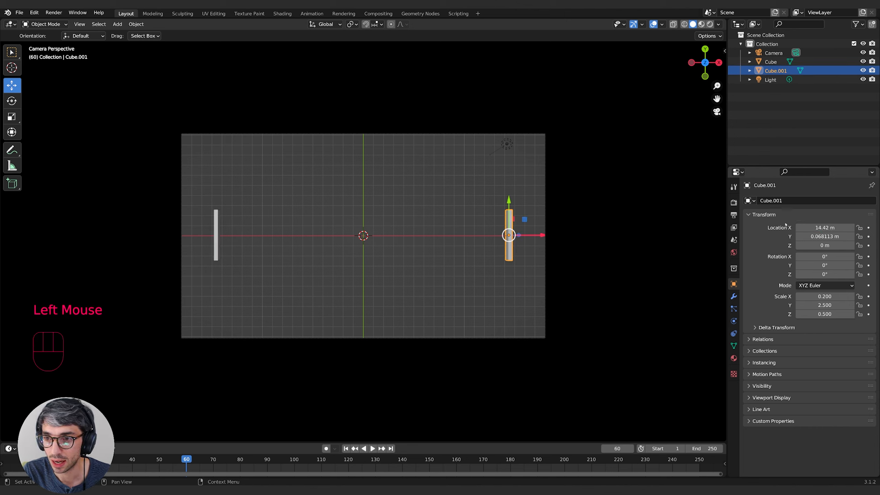
pyautogui.doubleClick(825, 227)
pyautogui.write('-14.4635')
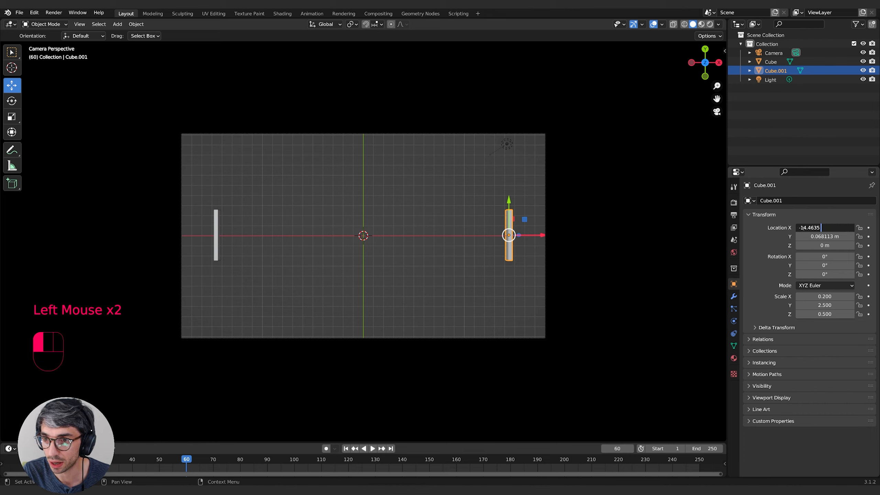
pyautogui.press('BackSpace')
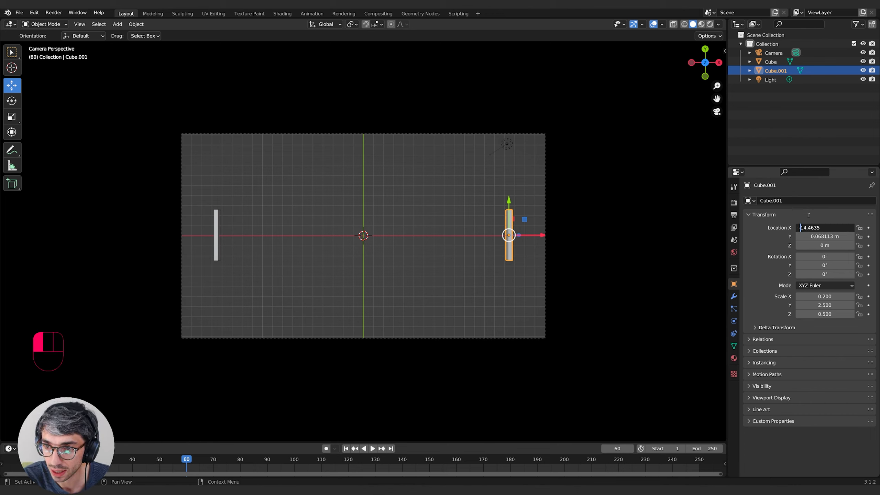
pyautogui.press('Return')
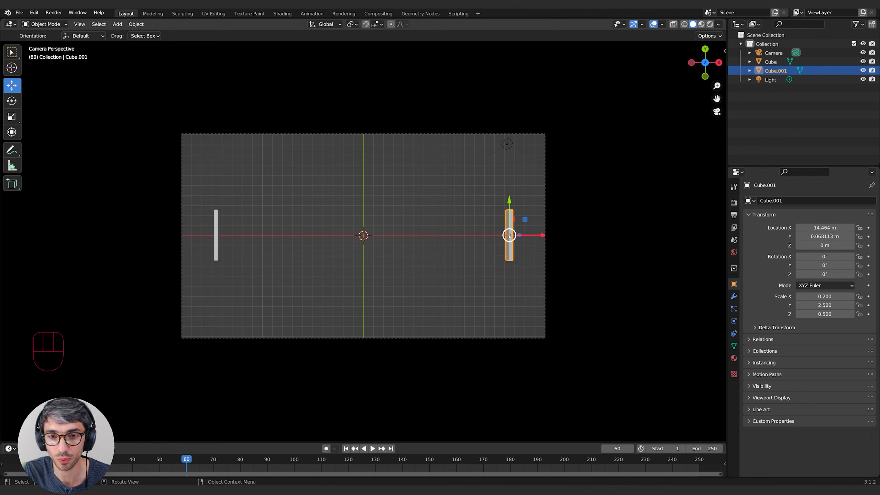
pyautogui.click(654, 259)
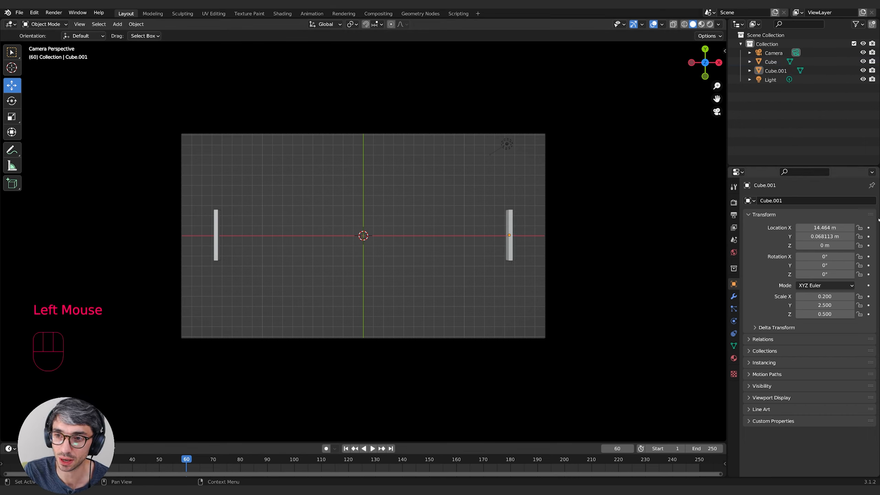
pyautogui.click(510, 240)
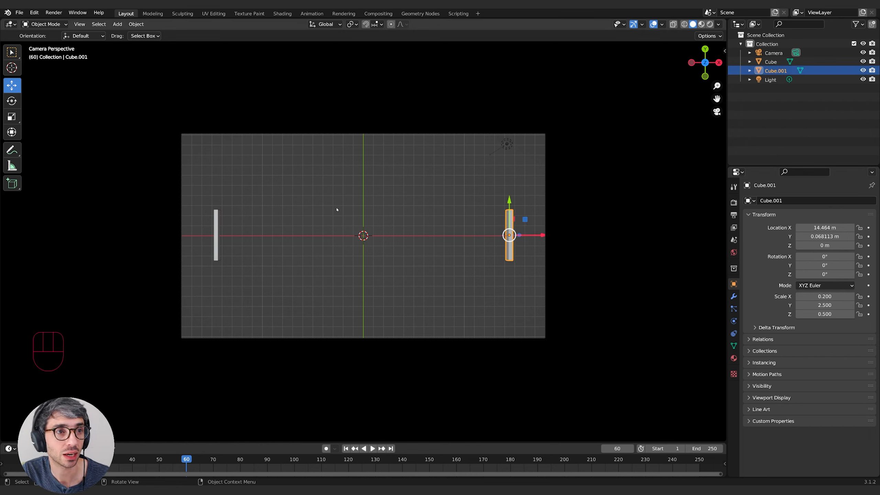
pyautogui.click(34, 12)
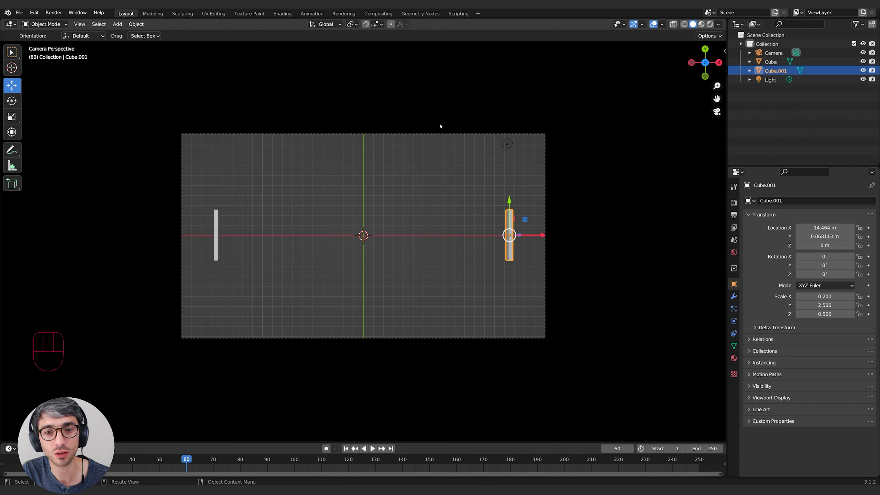
pyautogui.click(136, 24)
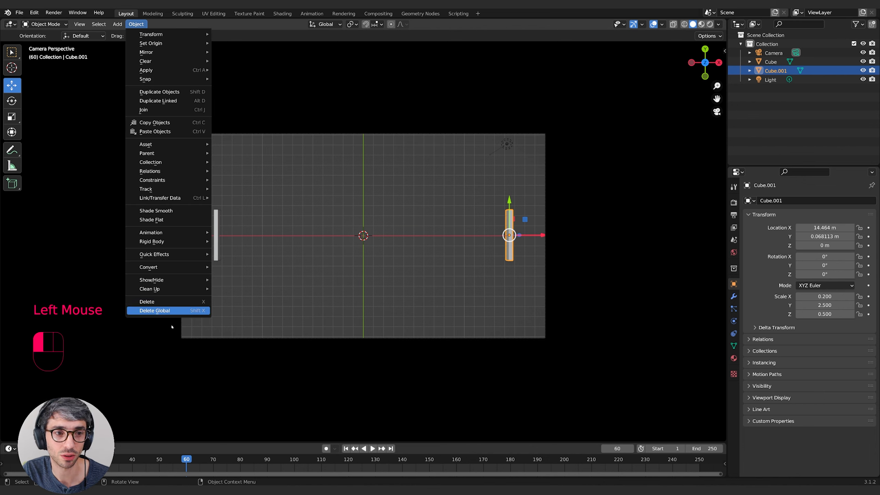
pyautogui.moveTo(131, 32)
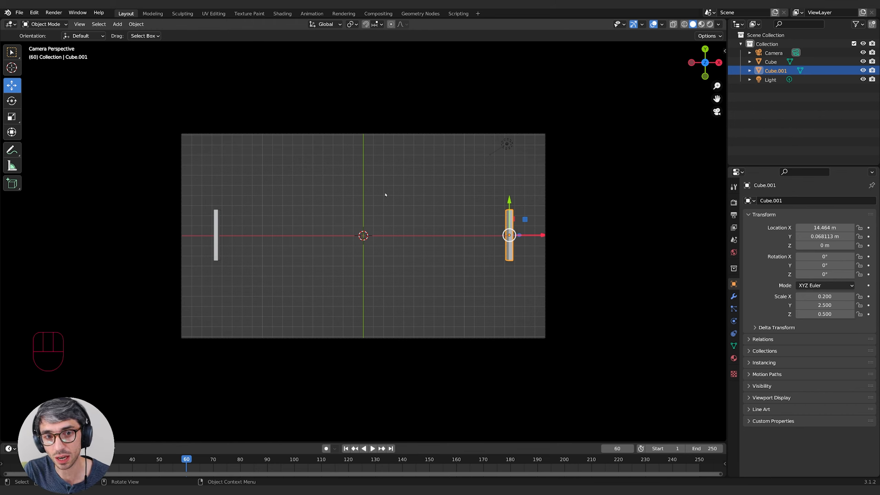
# Search the available commands for "dupli" to look up the duplicate operations and their shortcuts
pyautogui.press('F3')
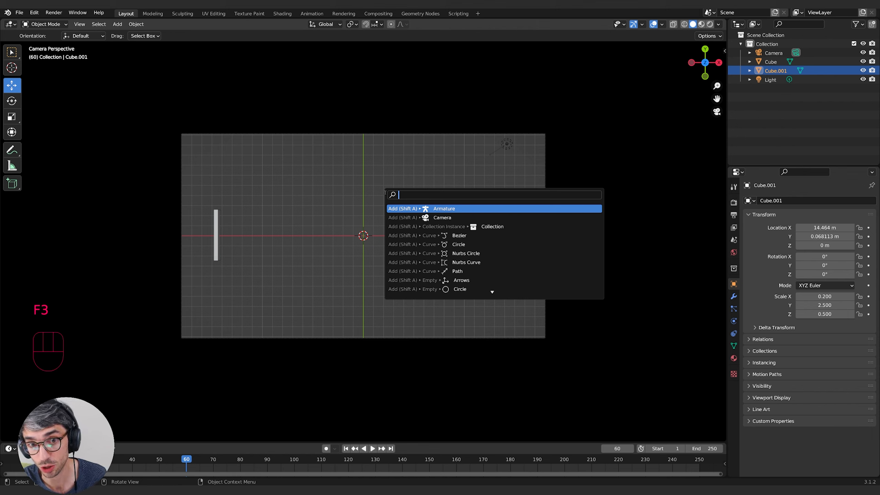
pyautogui.write('dupli')
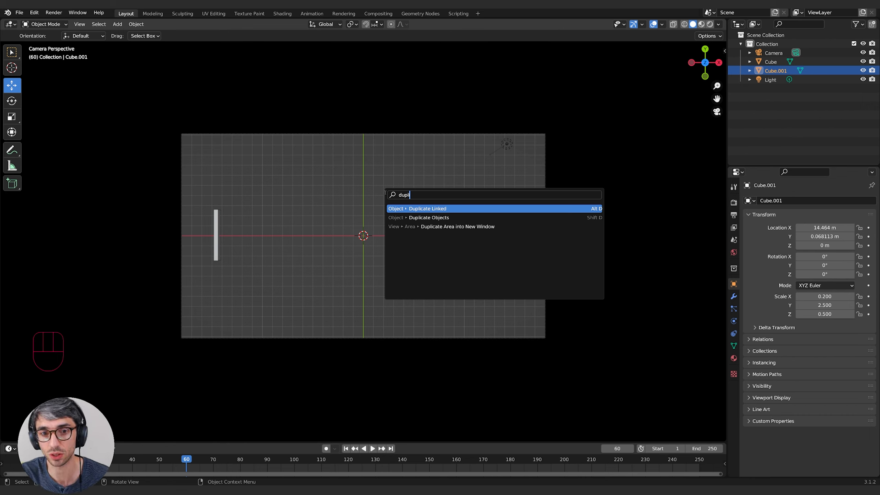
pyautogui.press('Down')
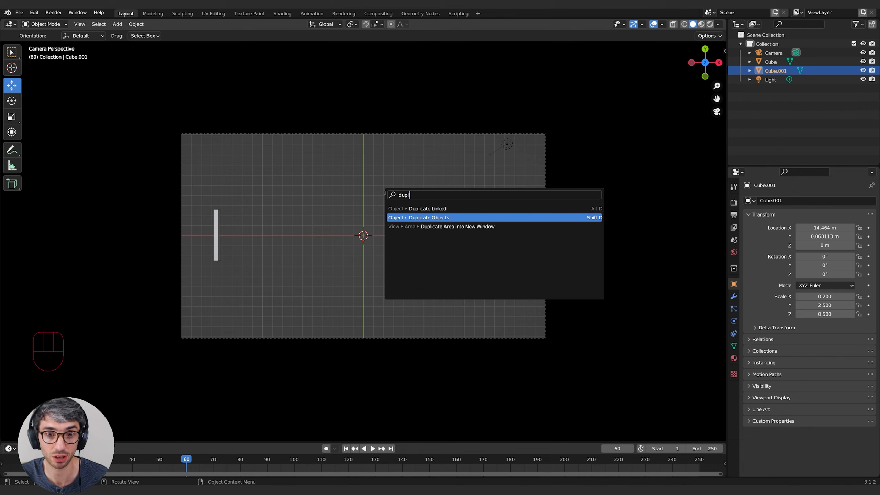
pyautogui.click(385, 193)
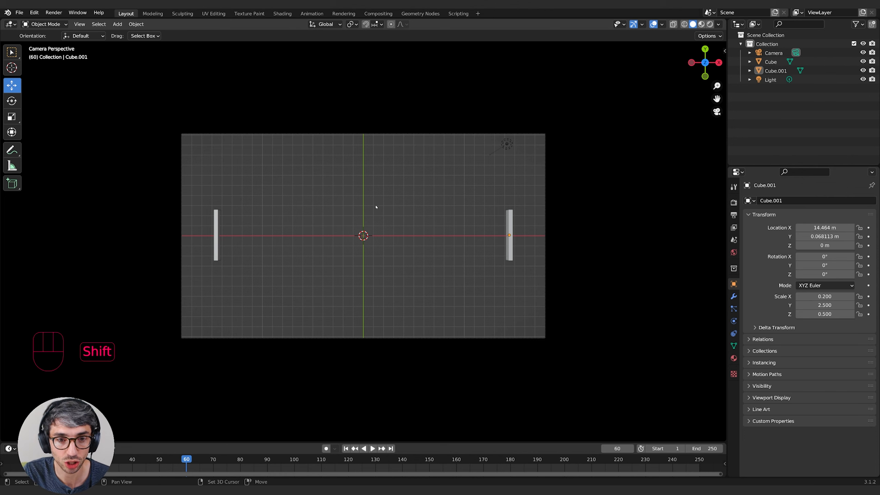
# Add a mesh cube at the centre of the field and scale it down freehand to about 0.34
pyautogui.hotkey('shift', 'a')
pyautogui.moveTo(377, 206)
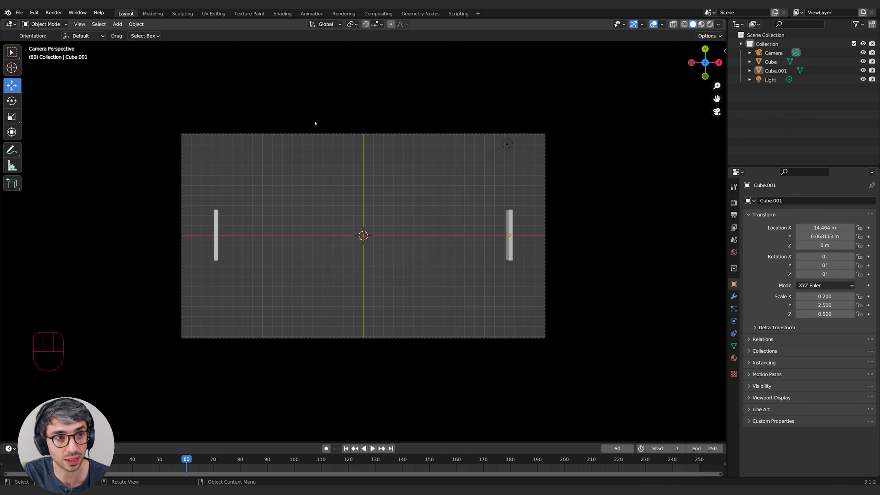
pyautogui.click(118, 24)
pyautogui.moveTo(128, 34)
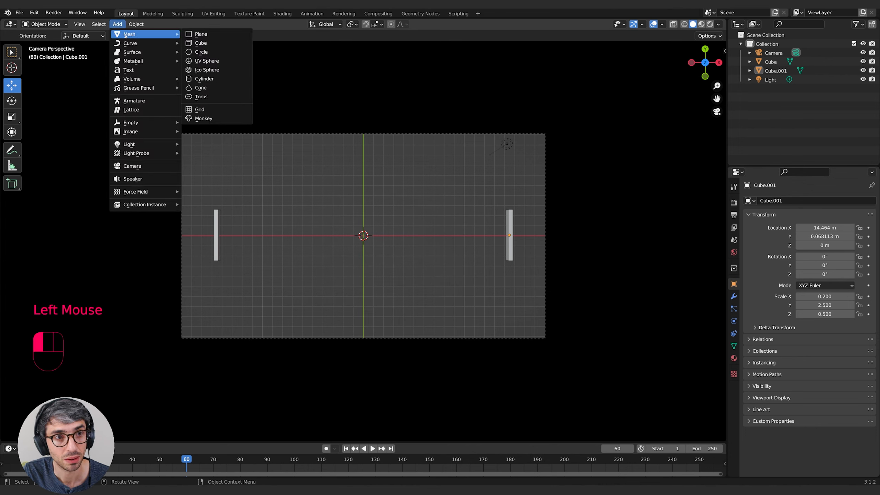
pyautogui.click(201, 43)
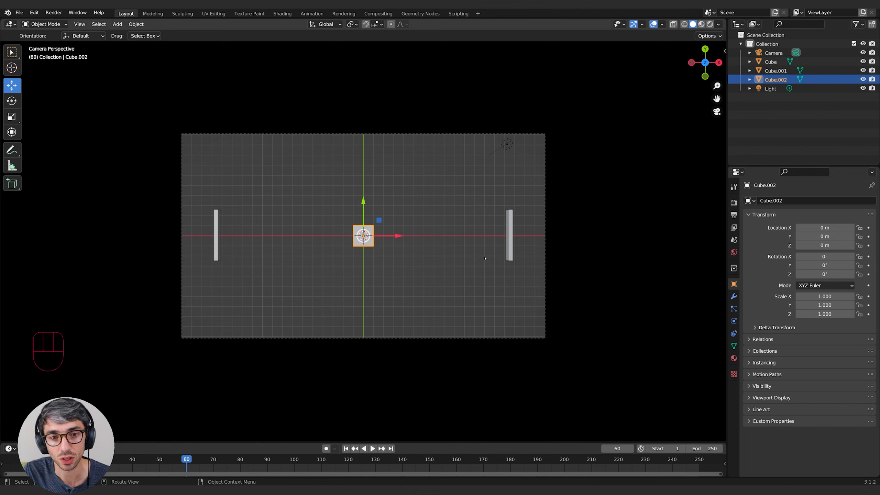
pyautogui.press('s')
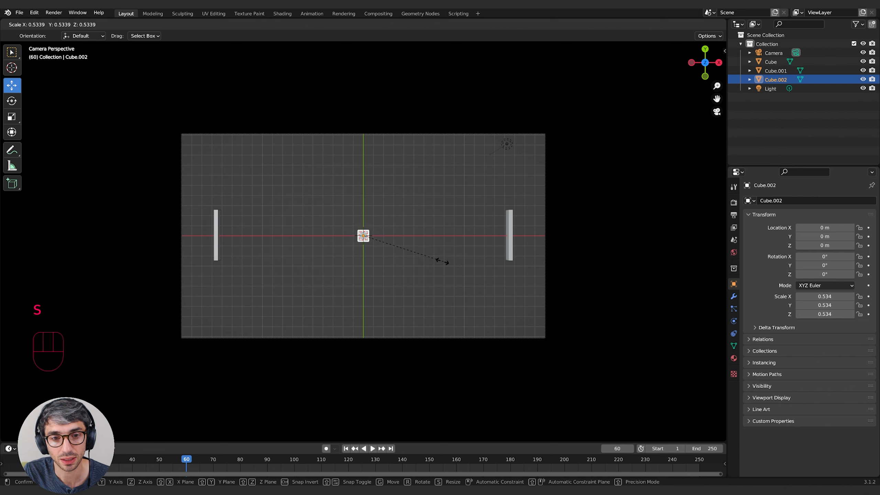
pyautogui.click(414, 257)
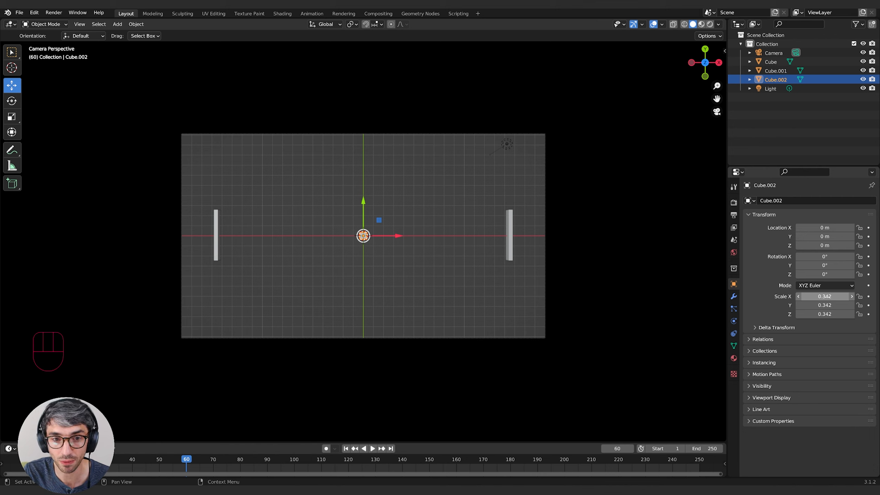
# Set the small central cube's scale to 0.3 in X, Y and Z
pyautogui.click(827, 296)
pyautogui.write('0.5')
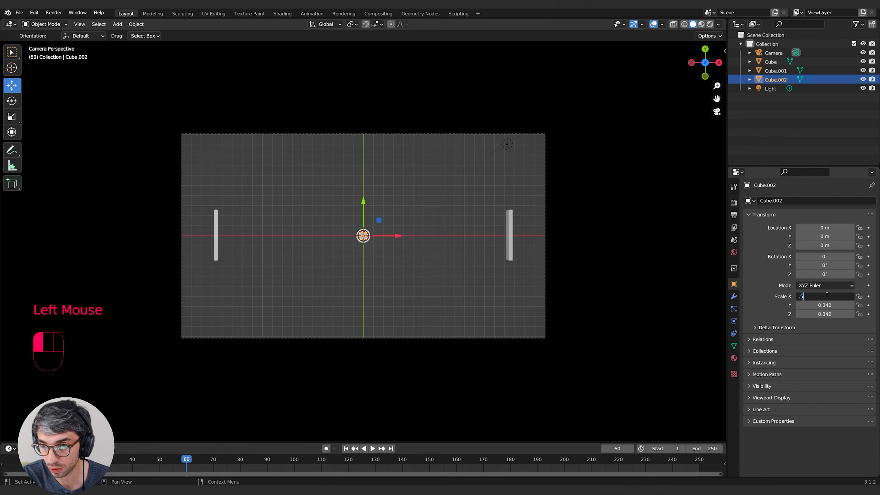
pyautogui.press('Return')
pyautogui.doubleClick(826, 296)
pyautogui.write('0.3')
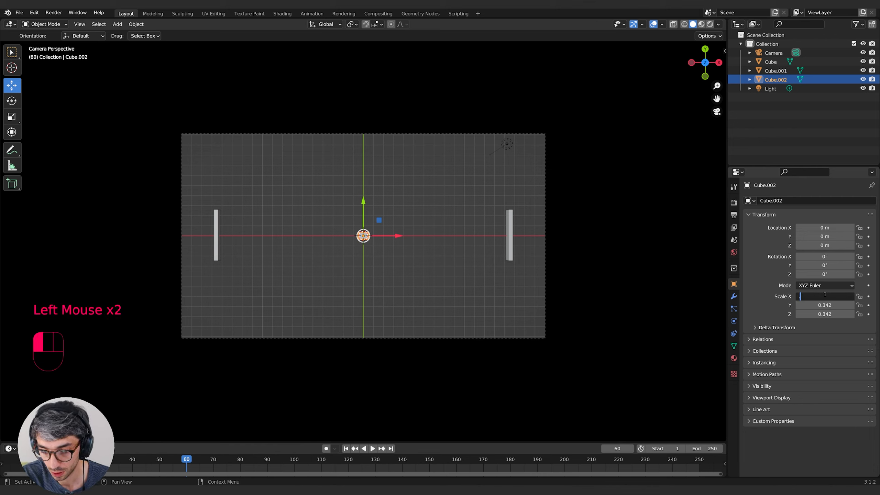
pyautogui.press('Return')
pyautogui.click(821, 305)
pyautogui.write('0.3')
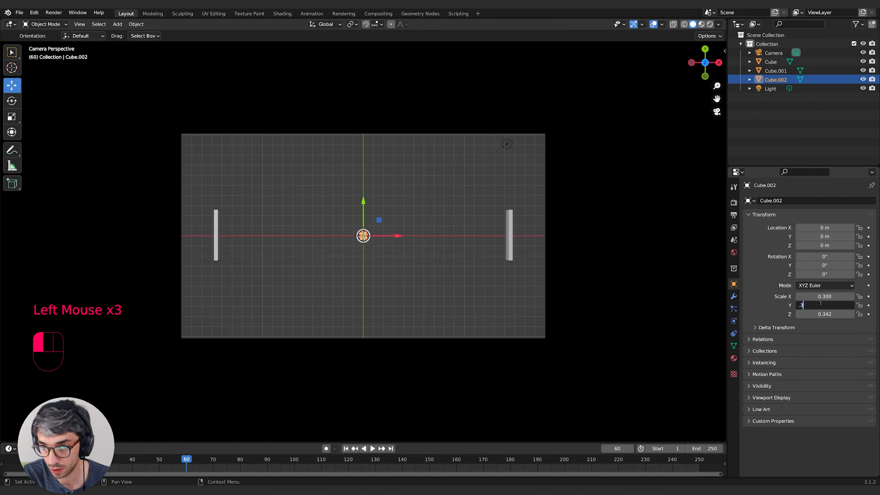
pyautogui.press('Return')
pyautogui.click(822, 314)
pyautogui.press('BackSpace')
pyautogui.write('.3')
pyautogui.press('Return')
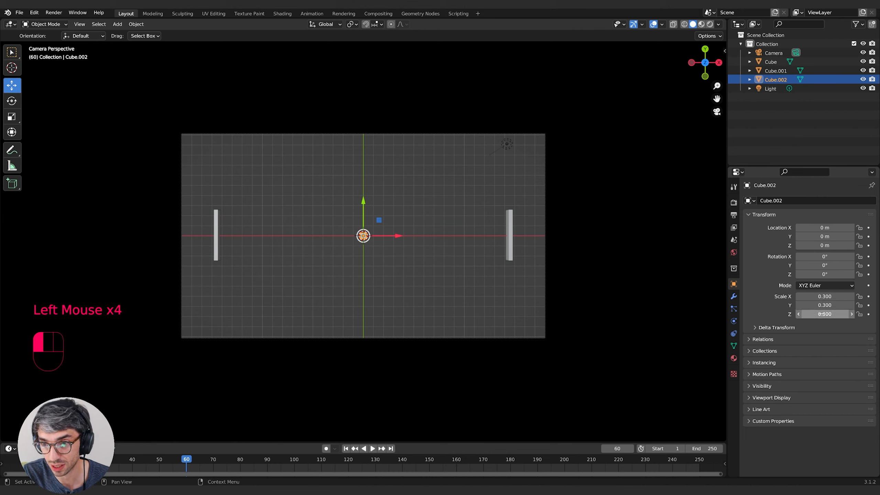
# Edit the central cube's three scale values together, entering .3 for all axes at once
pyautogui.click(838, 301)
pyautogui.click(840, 297)
pyautogui.moveTo(840, 297); pyautogui.dragTo(839, 314)
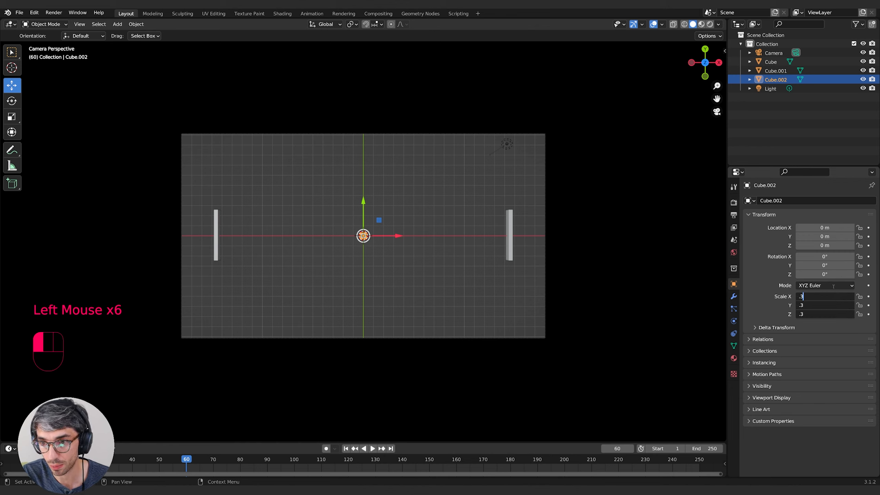
pyautogui.press('Return')
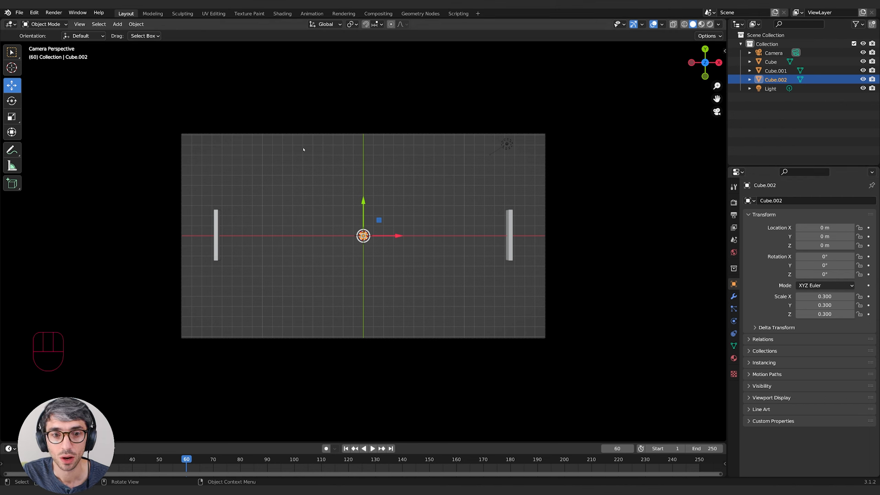
# Rename the original paddle on the negative X side, called Cube, as "Paddle"
pyautogui.click(545, 189)
pyautogui.click(578, 222)
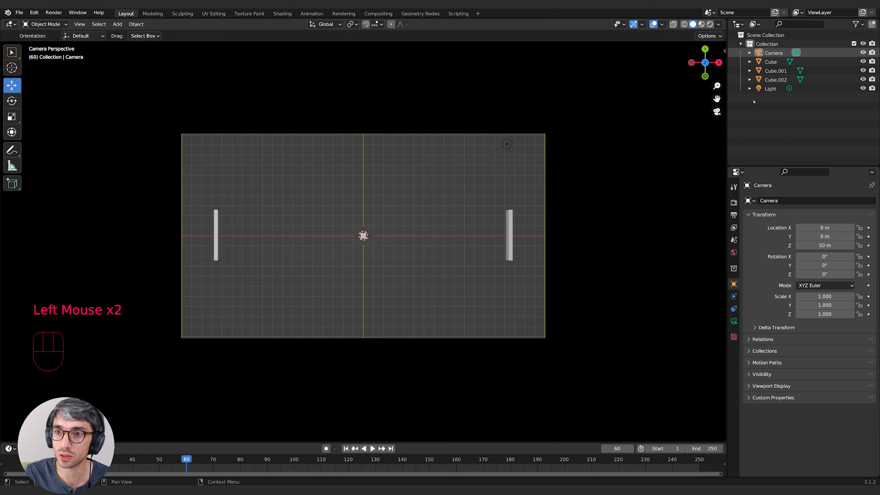
pyautogui.click(771, 62)
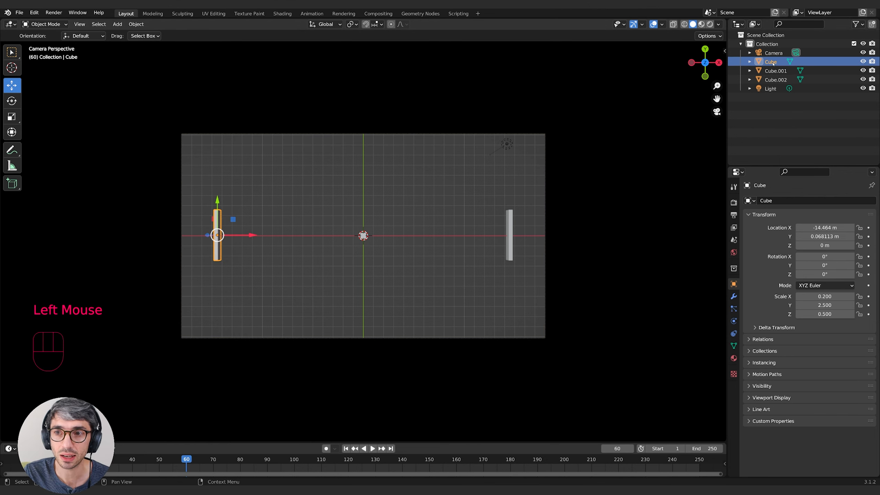
pyautogui.click(775, 70)
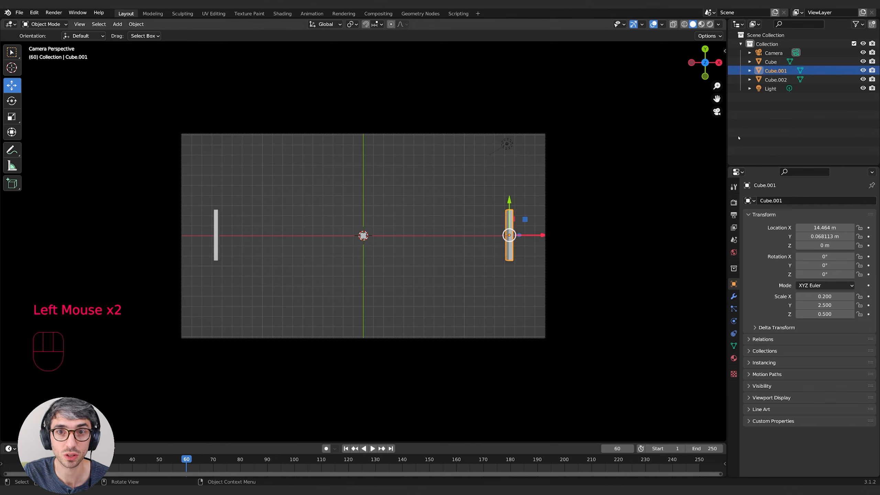
pyautogui.click(778, 81)
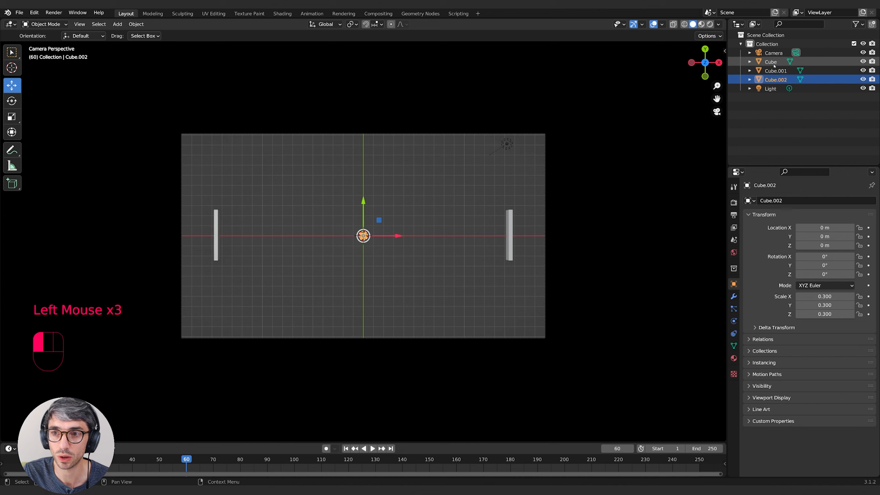
pyautogui.click(774, 63)
pyautogui.doubleClick(772, 62)
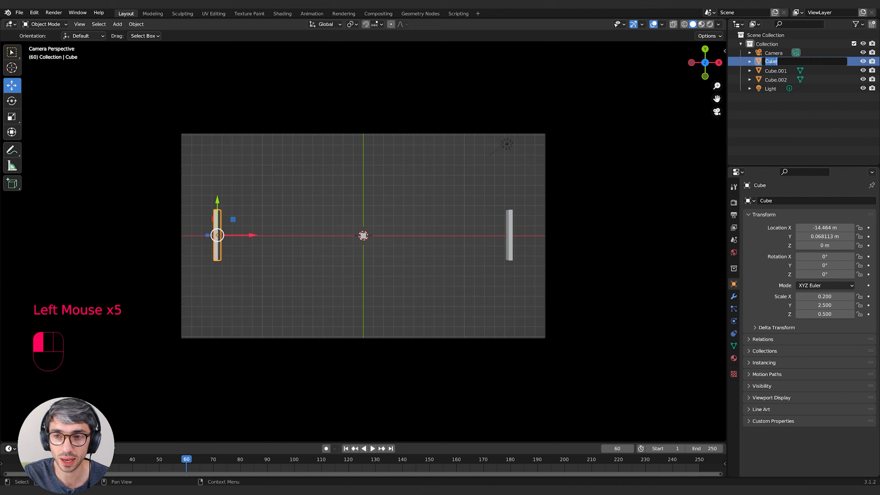
pyautogui.write('Paddle')
pyautogui.press('Return')
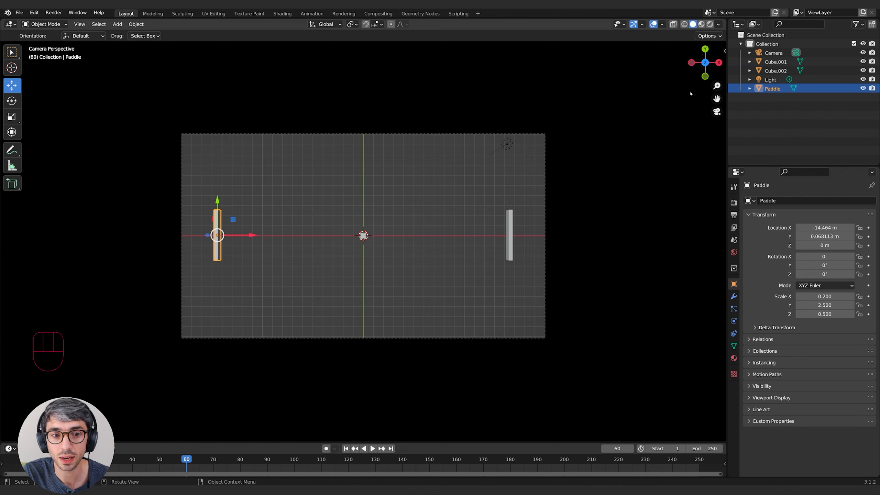
# Rename the duplicated paddle on the positive X side as "Paddle" too
pyautogui.click(507, 222)
pyautogui.doubleClick(775, 61)
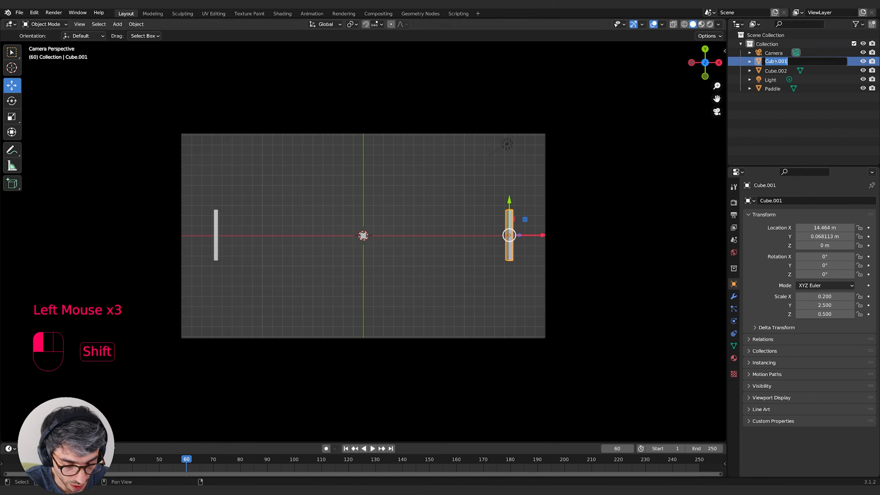
pyautogui.write('Paddle')
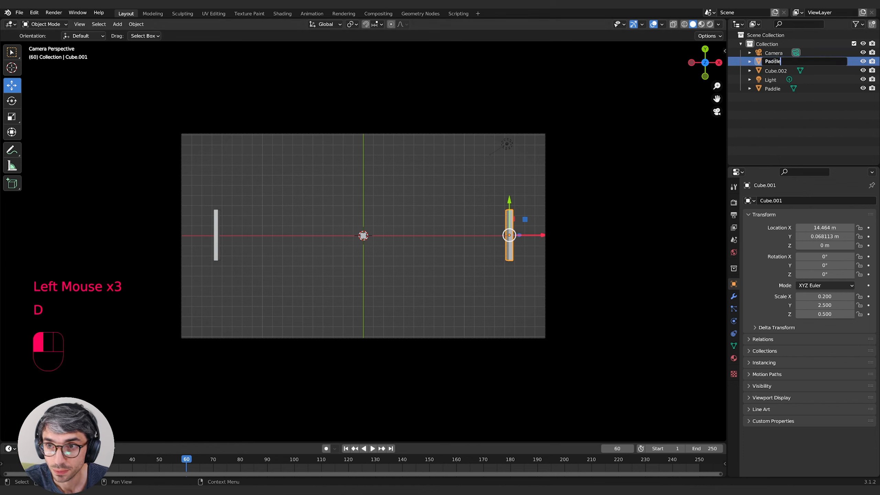
pyautogui.press('Return')
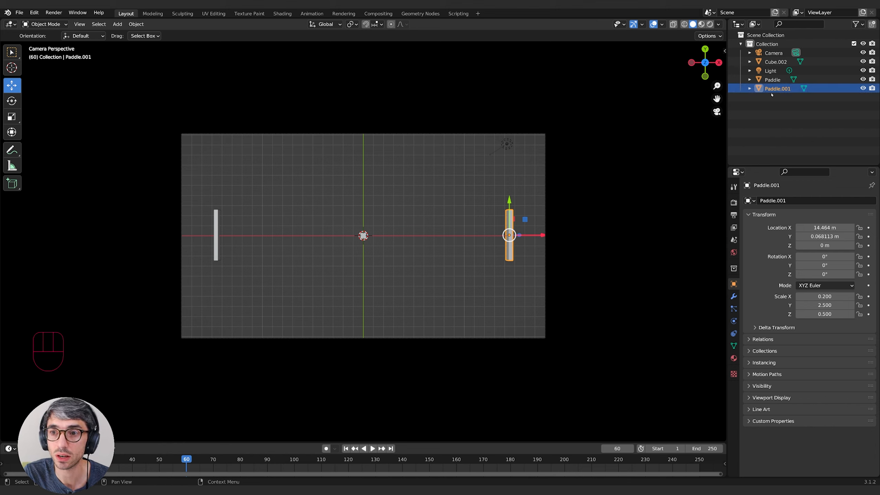
# Rename the small central cube as "Ball" and clear the selection
pyautogui.click(773, 81)
pyautogui.click(781, 92)
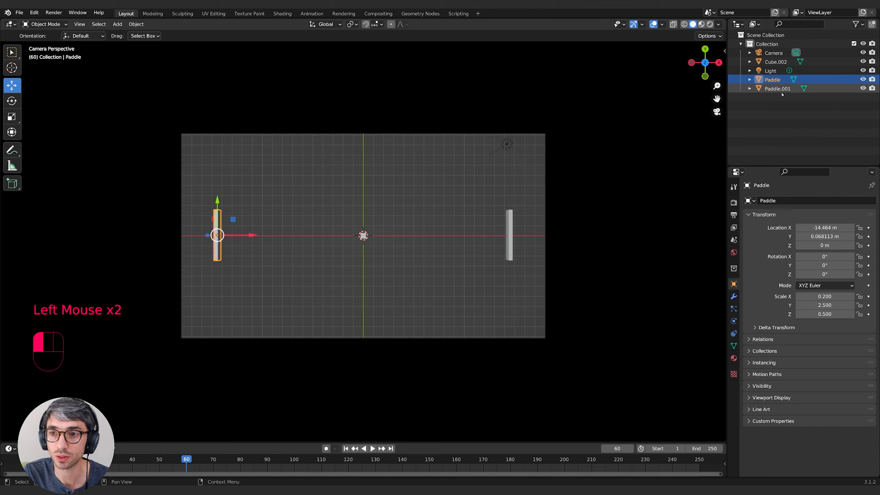
pyautogui.click(773, 98)
pyautogui.click(762, 79)
pyautogui.click(772, 63)
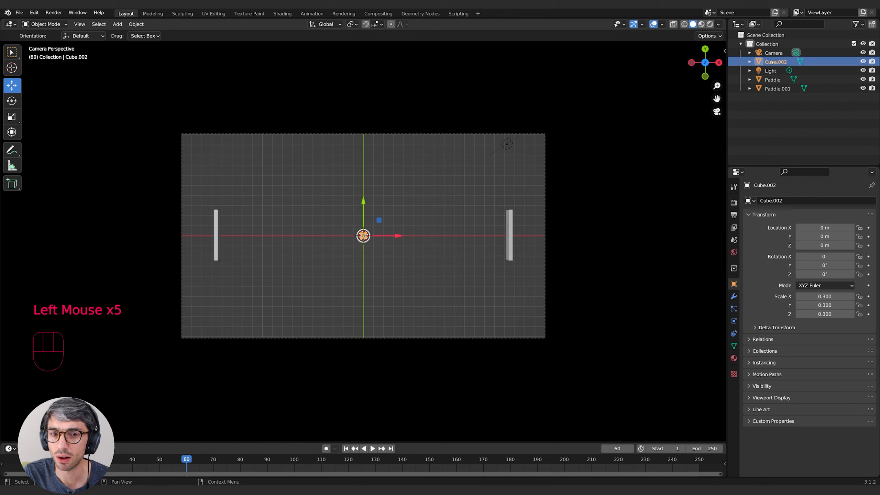
pyautogui.doubleClick(776, 62)
pyautogui.write('Ball')
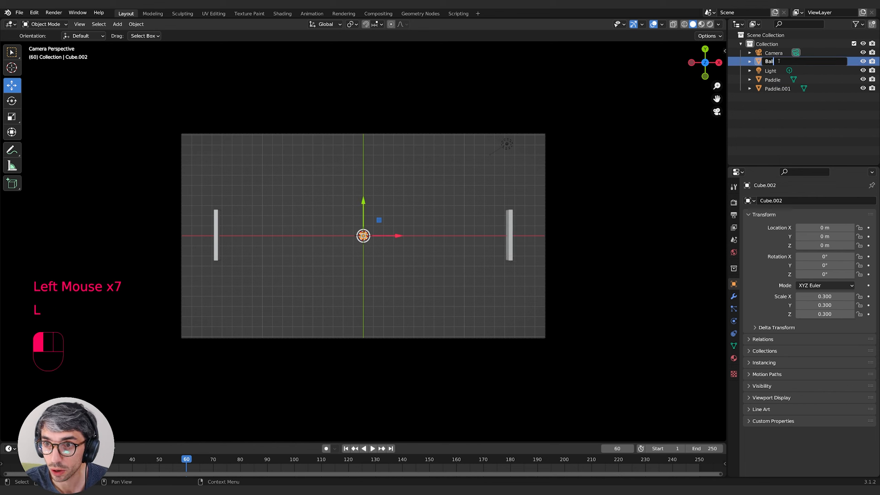
pyautogui.press('Return')
pyautogui.click(772, 105)
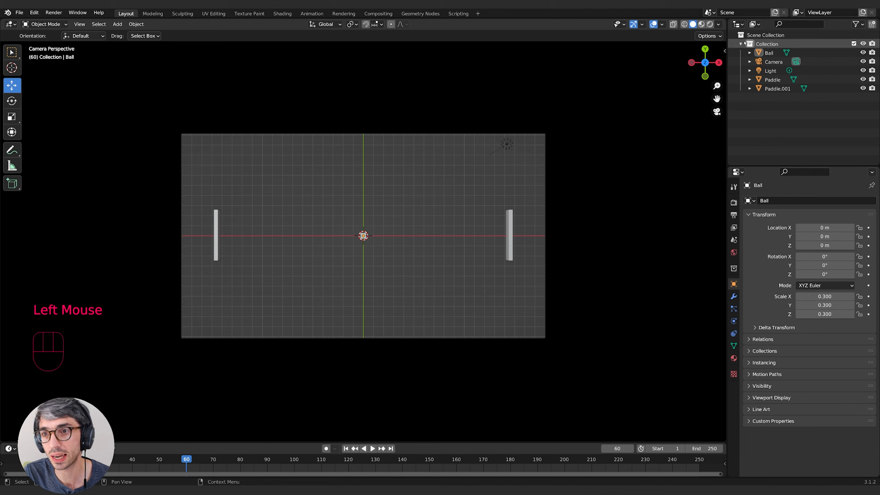
# Add a new collection directly under the Scene Collection and name it "Mesh"
pyautogui.click(769, 44)
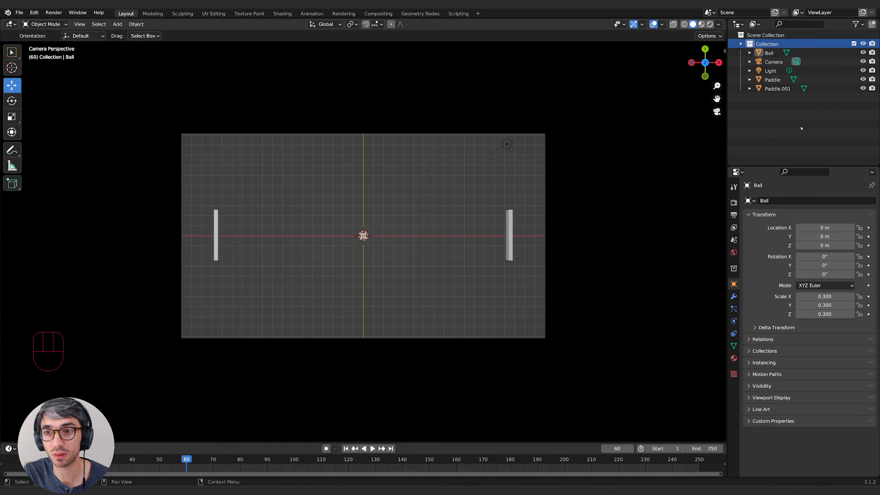
pyautogui.click(769, 36)
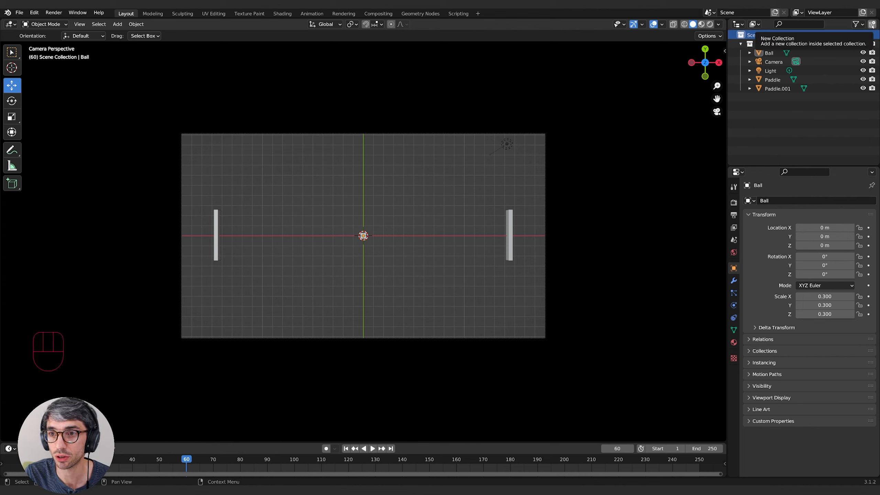
pyautogui.click(761, 37)
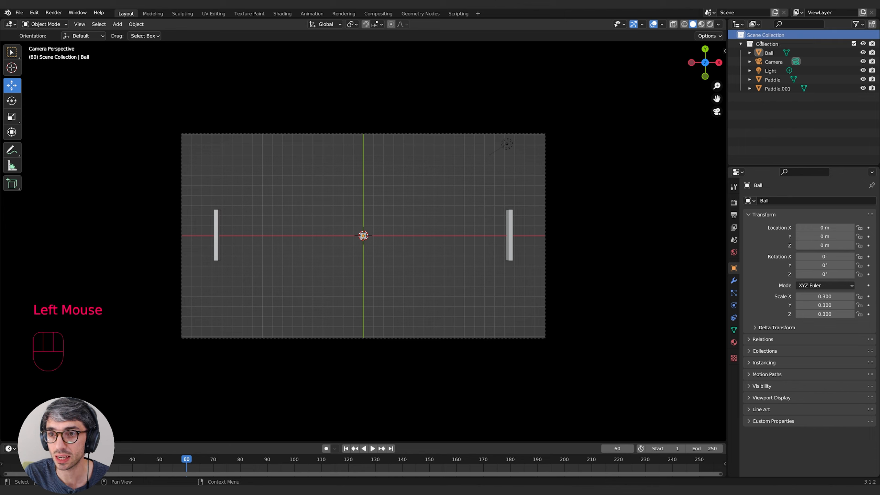
pyautogui.click(752, 44)
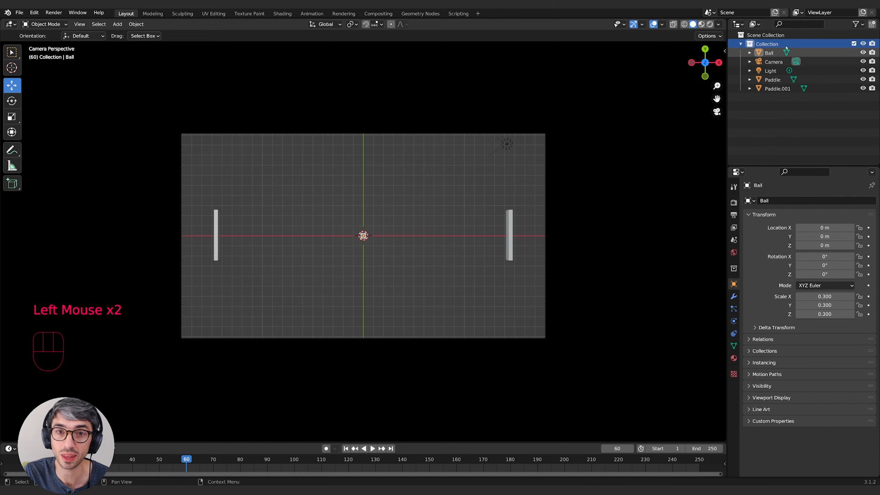
pyautogui.click(763, 35)
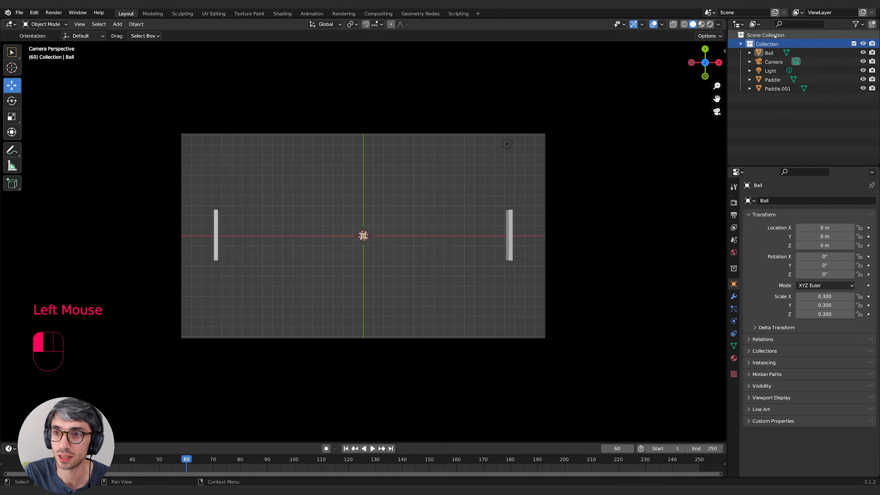
pyautogui.click(872, 24)
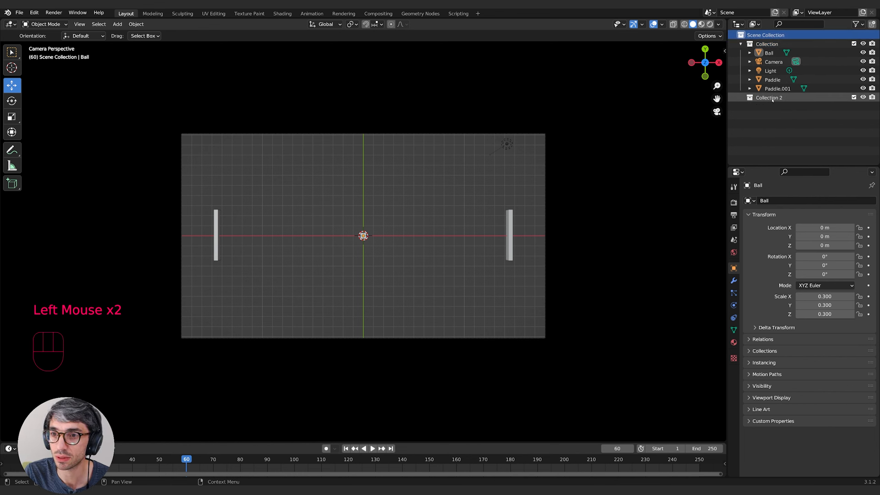
pyautogui.doubleClick(781, 98)
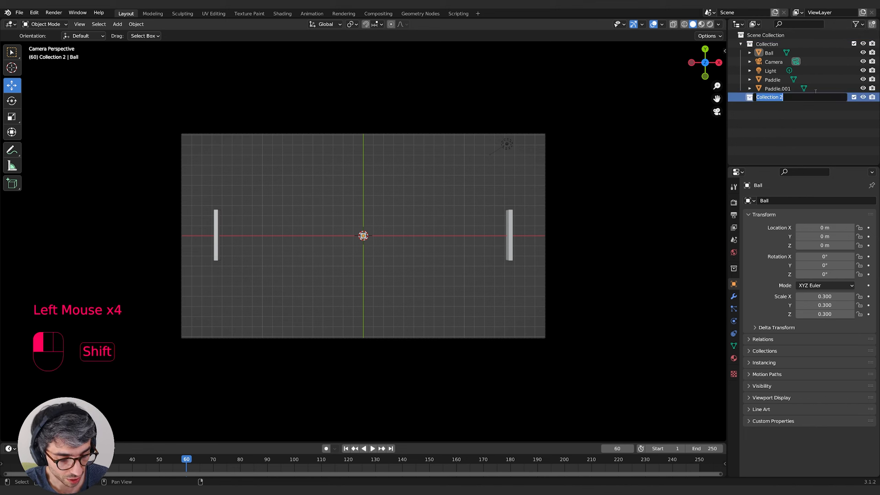
pyautogui.write('Mesh')
pyautogui.press('Return')
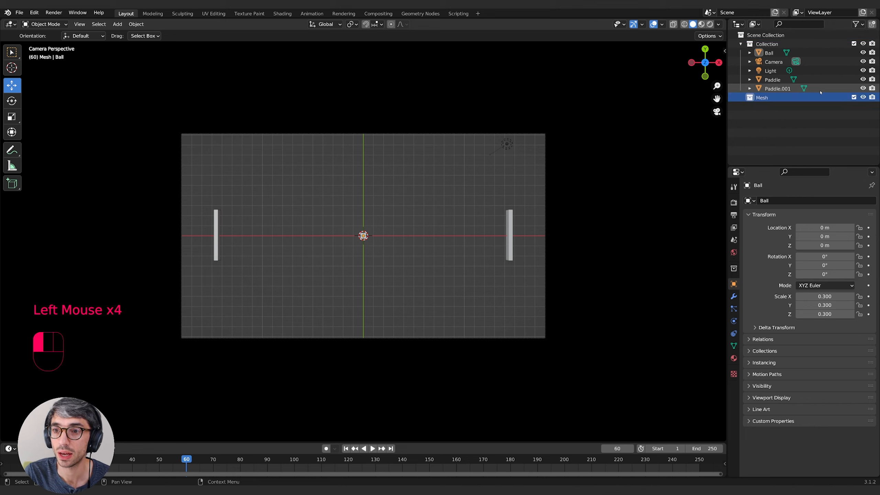
# Move both paddles and the ball into the Mesh collection, then clear the selection
pyautogui.click(797, 88)
pyautogui.keyDown('shift'); pyautogui.click(797, 79); pyautogui.keyUp('shift')
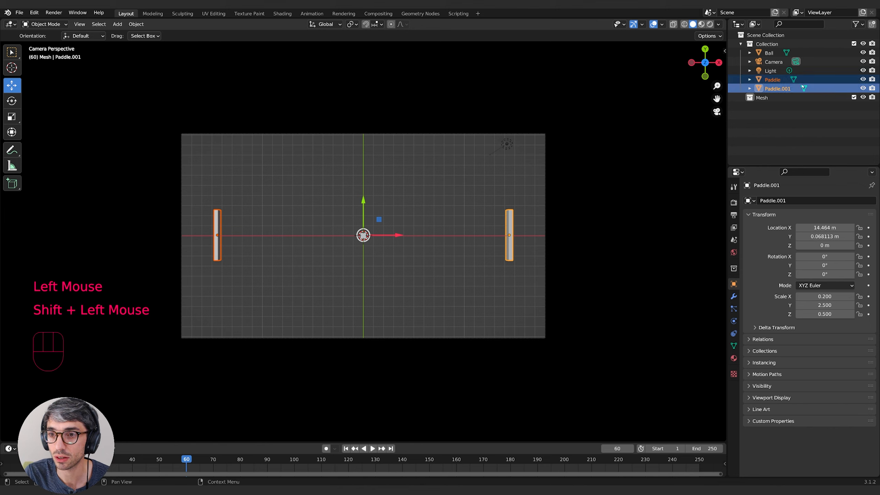
pyautogui.moveTo(803, 88); pyautogui.dragTo(770, 99)
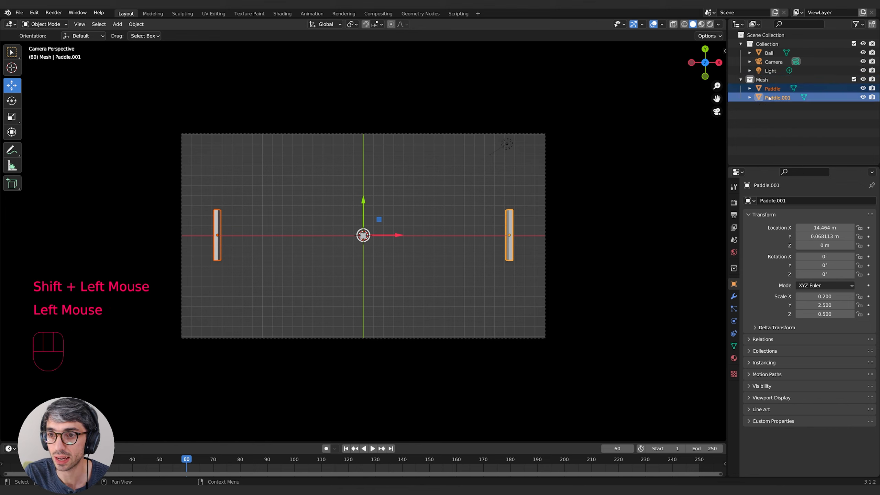
pyautogui.click(769, 52)
pyautogui.moveTo(769, 52); pyautogui.dragTo(768, 81)
pyautogui.click(792, 136)
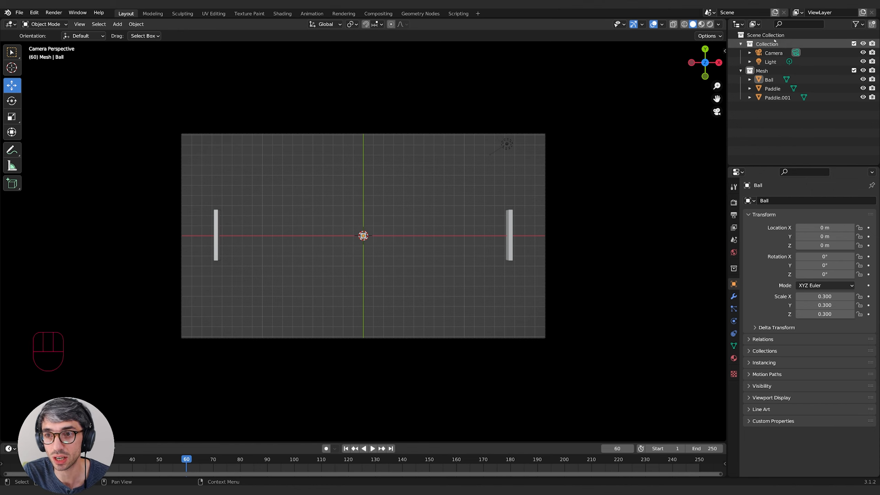
# Exclude and re-include the Mesh collection several times to check which objects it controls, leaving it enabled
pyautogui.click(763, 72)
pyautogui.click(854, 71)
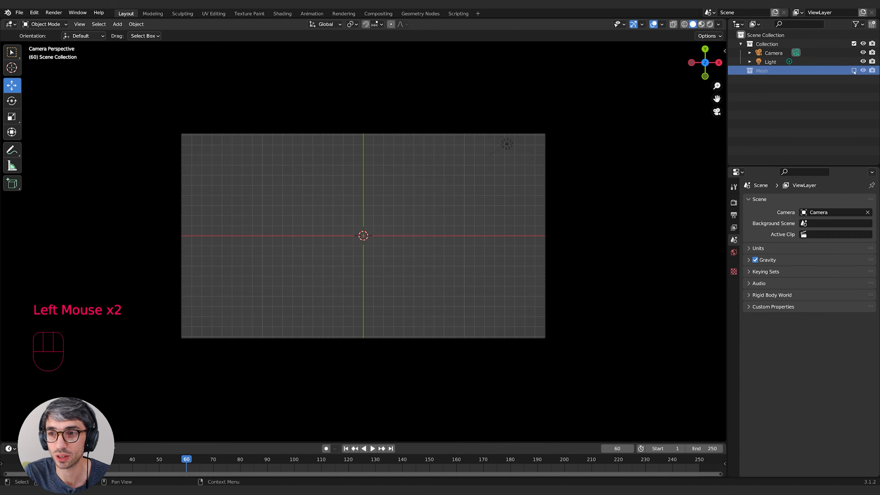
pyautogui.click(854, 71)
pyautogui.click(854, 71)
pyautogui.click(854, 71)
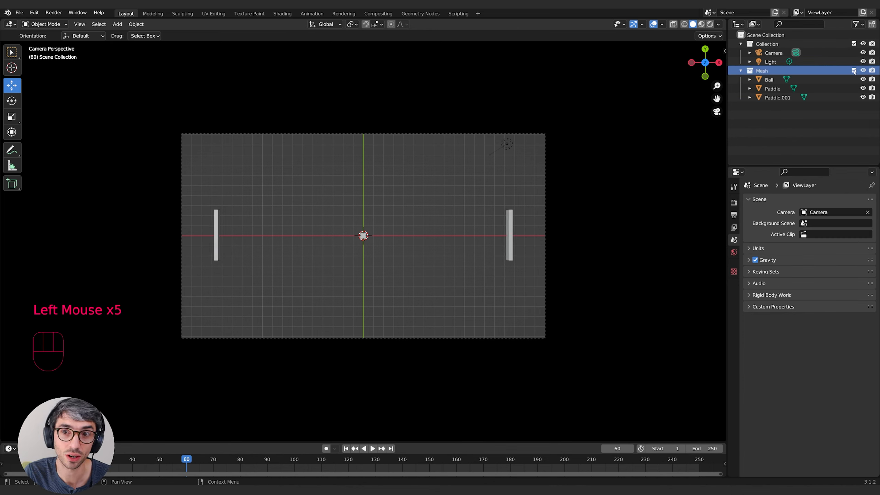
pyautogui.click(854, 71)
pyautogui.click(854, 70)
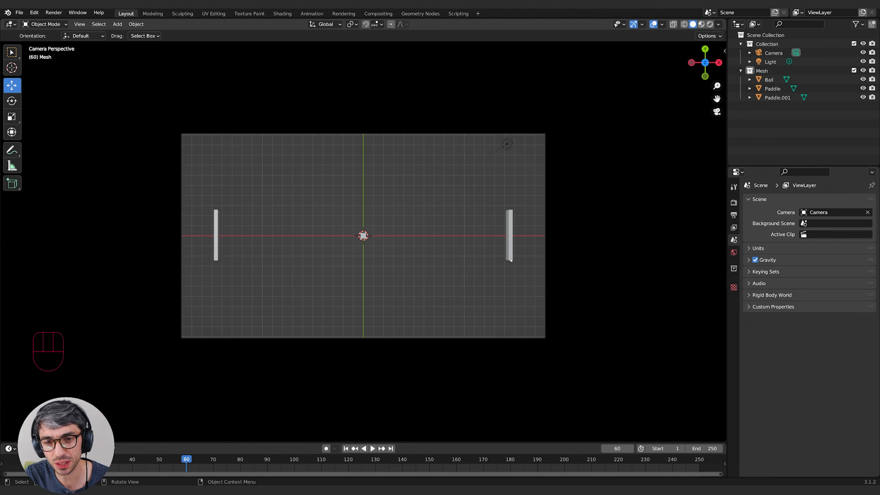
# Duplicate the paddle on the positive X side, cancelling the move so the copy stays in the same place
pyautogui.click(512, 240)
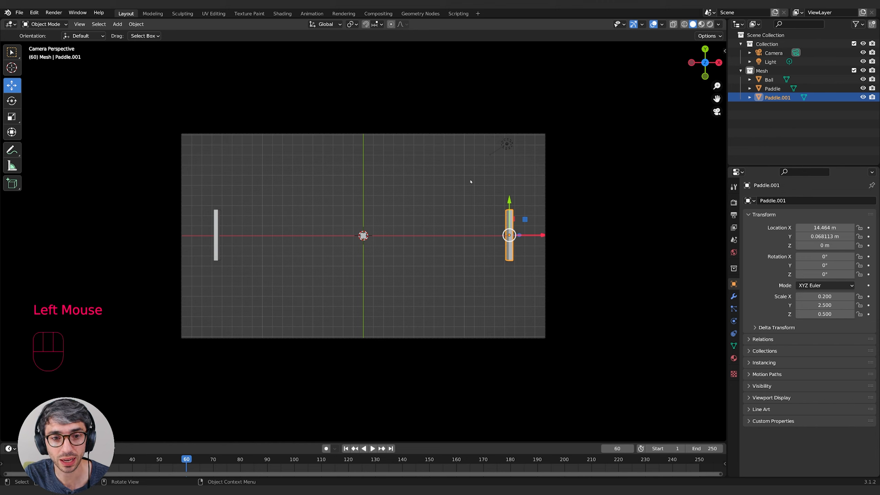
pyautogui.click(373, 288)
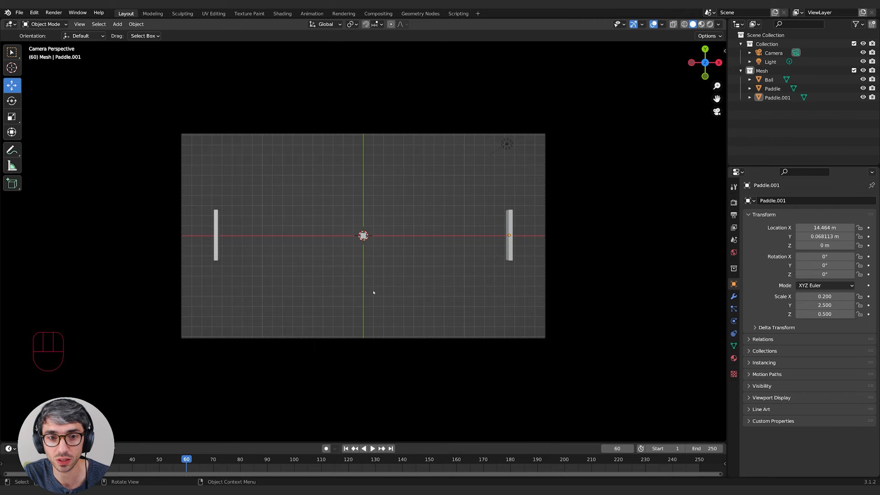
pyautogui.moveTo(373, 292); pyautogui.dragTo(517, 272, button='middle')
pyautogui.moveTo(273, 273); pyautogui.dragTo(443, 236, button='middle')
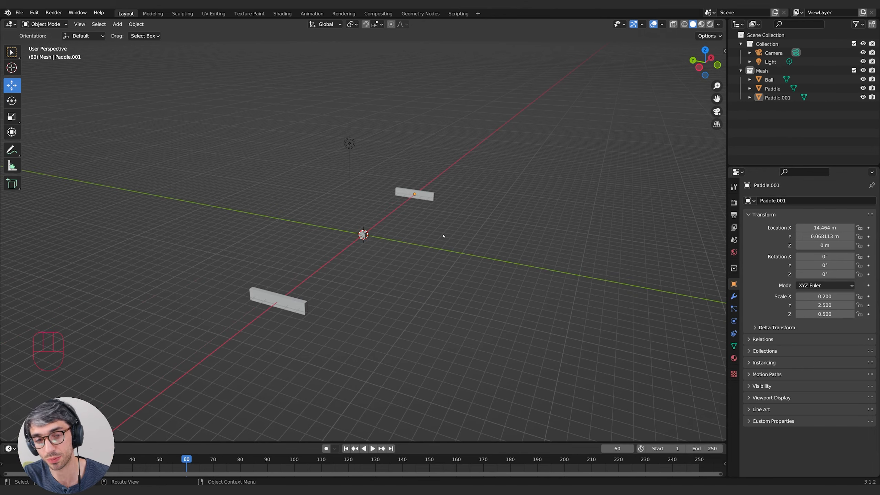
pyautogui.moveTo(480, 251); pyautogui.dragTo(454, 233, button='middle')
pyautogui.click(464, 192)
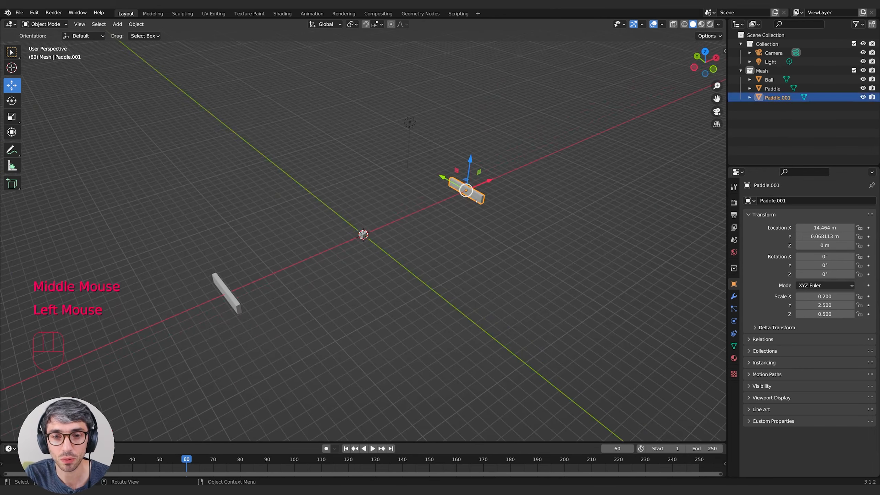
pyautogui.moveTo(464, 191); pyautogui.dragTo(468, 252, button='middle')
pyautogui.hotkey('shift', 'd')
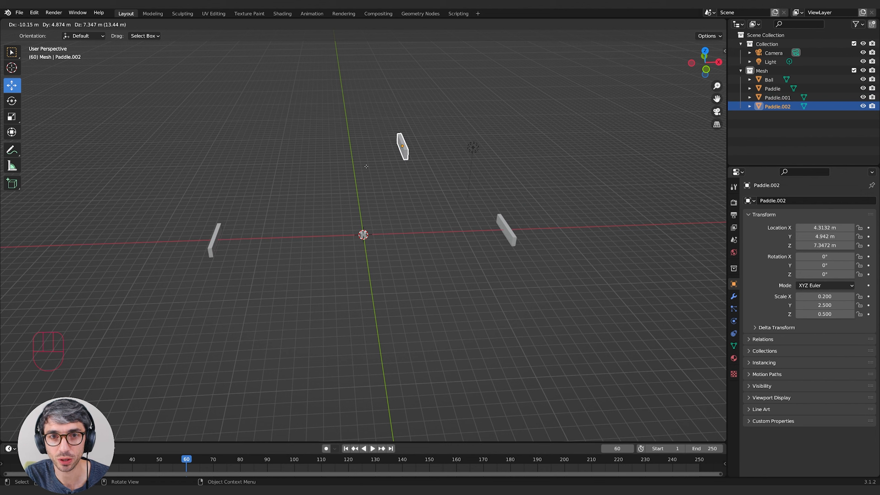
pyautogui.press('Escape')
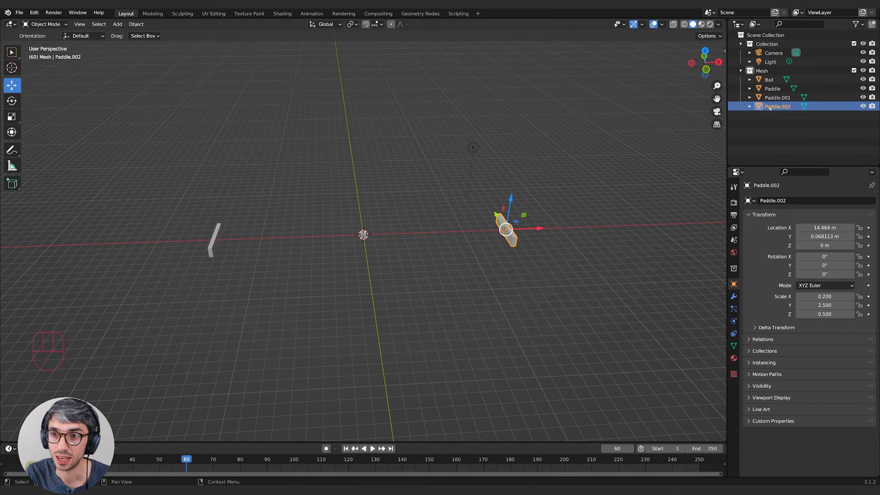
# Examine the two overlapping paddles on the positive X side by selecting each in turn, leaving the new copy Paddle.002 selected
pyautogui.click(497, 211)
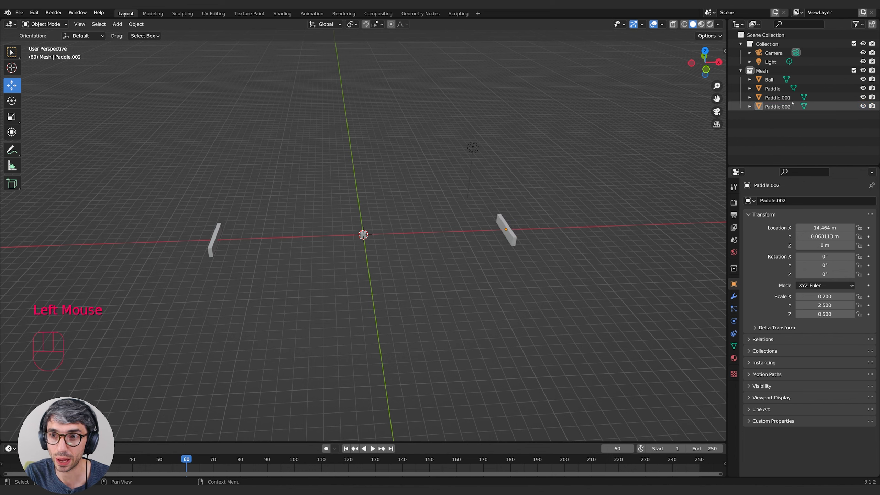
pyautogui.click(778, 98)
pyautogui.click(778, 106)
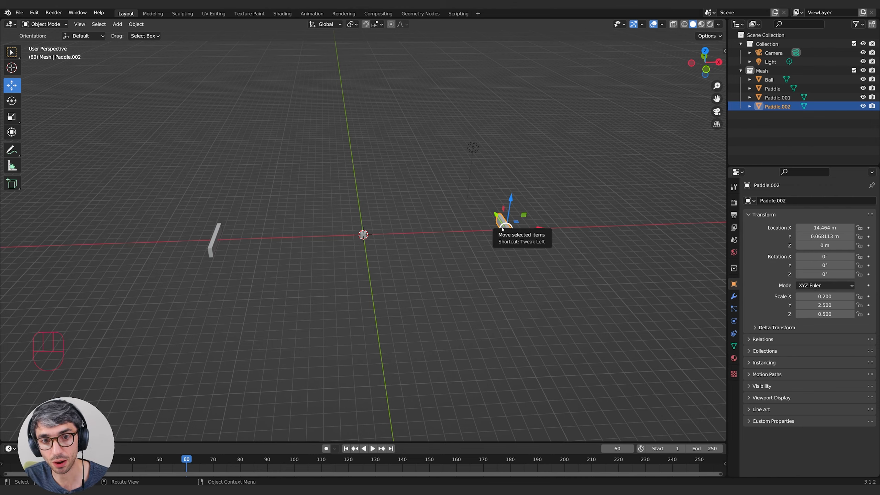
pyautogui.moveTo(502, 229); pyautogui.dragTo(222, 178, button='middle')
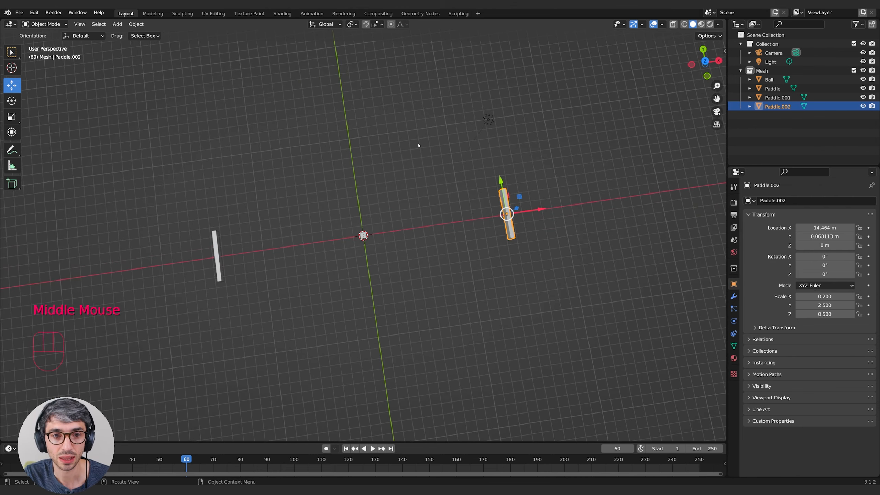
pyautogui.moveTo(637, 146); pyautogui.dragTo(624, 145, button='middle')
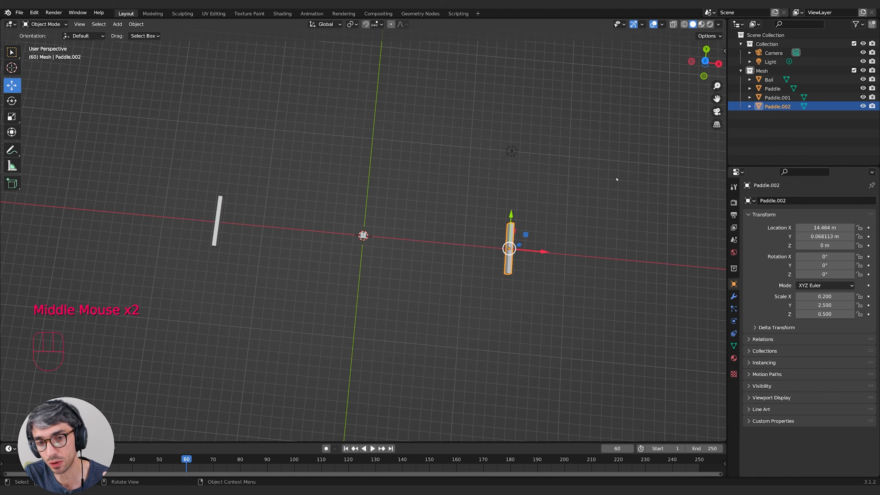
pyautogui.moveTo(617, 179); pyautogui.dragTo(627, 171, button='middle')
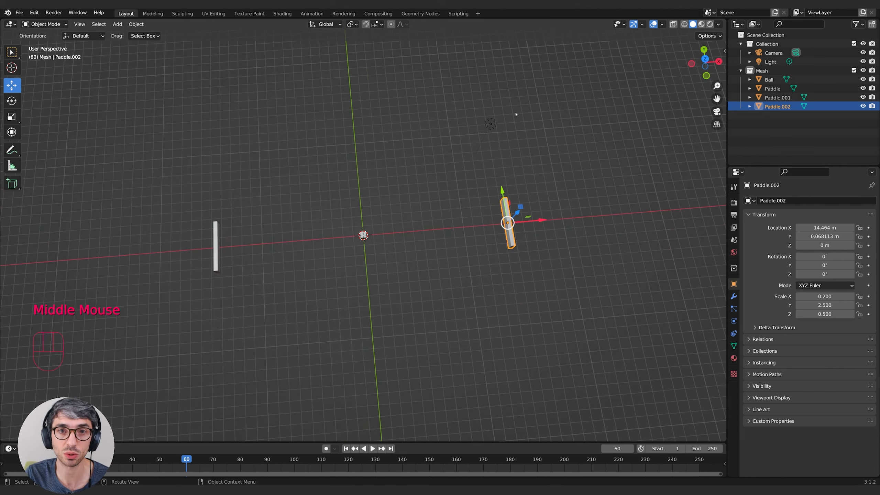
pyautogui.moveTo(522, 118); pyautogui.dragTo(520, 205, button='middle')
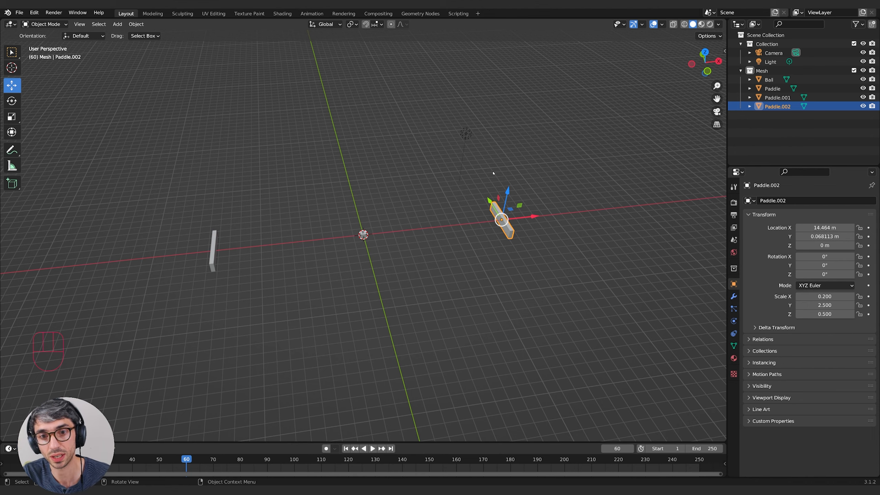
pyautogui.moveTo(546, 184); pyautogui.dragTo(582, 180, button='middle')
# Rotate the duplicated paddle 90° around the global Z axis
pyautogui.press('r')
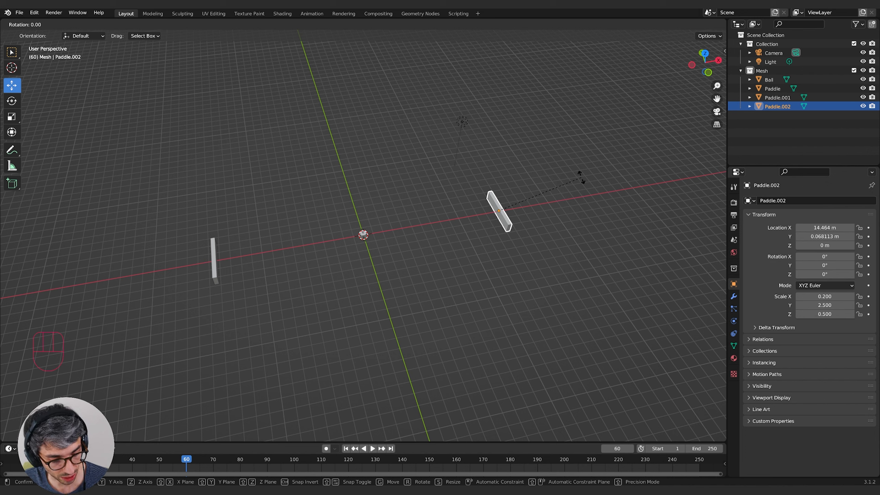
pyautogui.press('z')
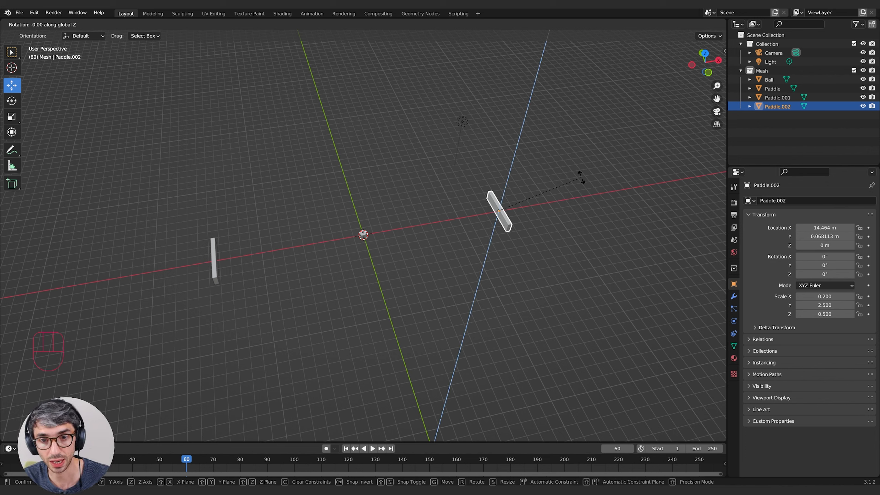
pyautogui.press('KP_9')
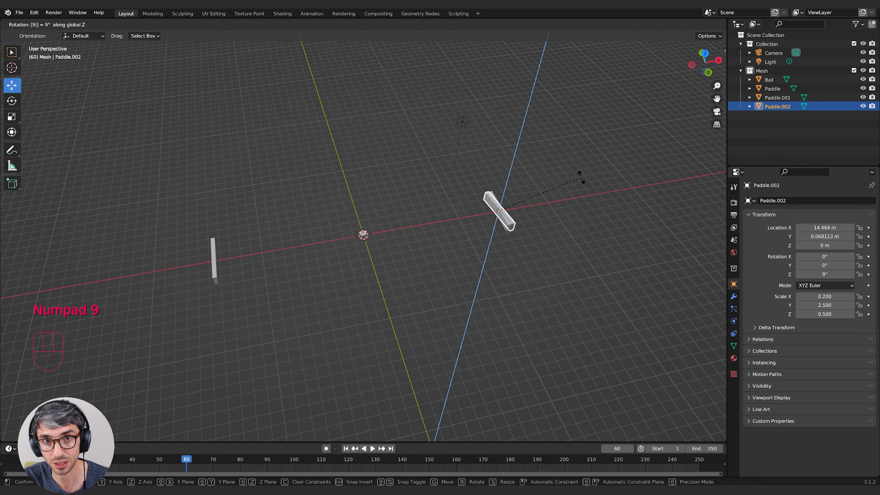
pyautogui.press('KP_0')
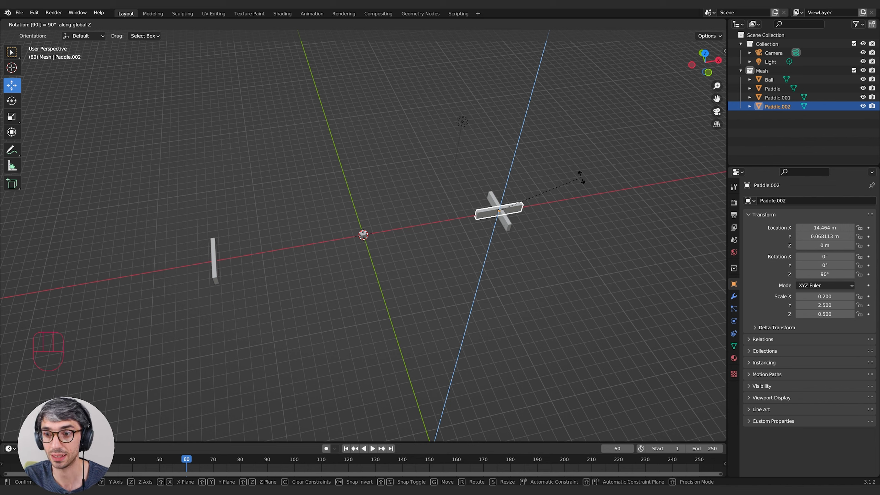
pyautogui.press('KP_Enter')
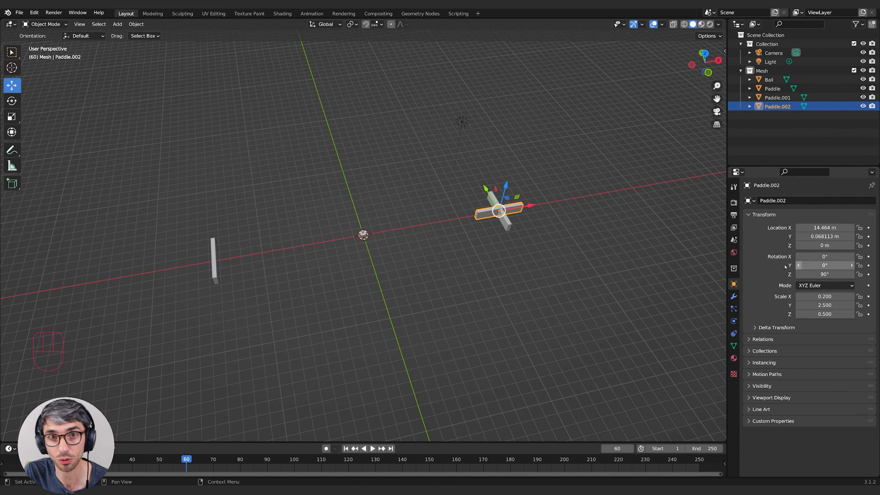
# Move the rotated paddle copy along the Y axis to about 8.32 m, near the upper edge of the camera frame
pyautogui.moveTo(552, 239); pyautogui.dragTo(573, 285, button='middle')
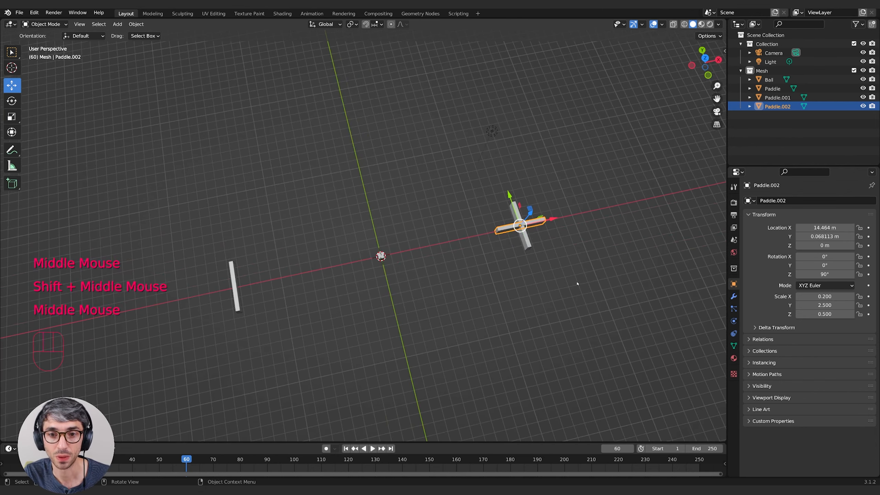
pyautogui.press('KP_7')
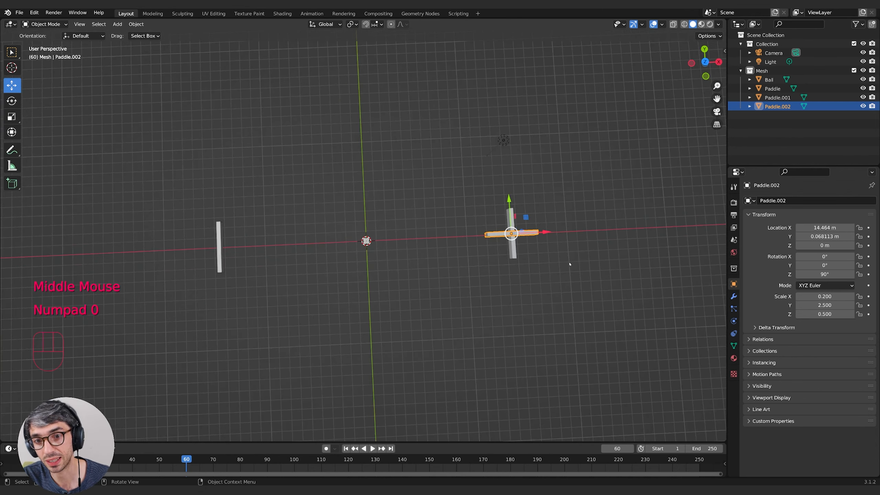
pyautogui.press('KP_0')
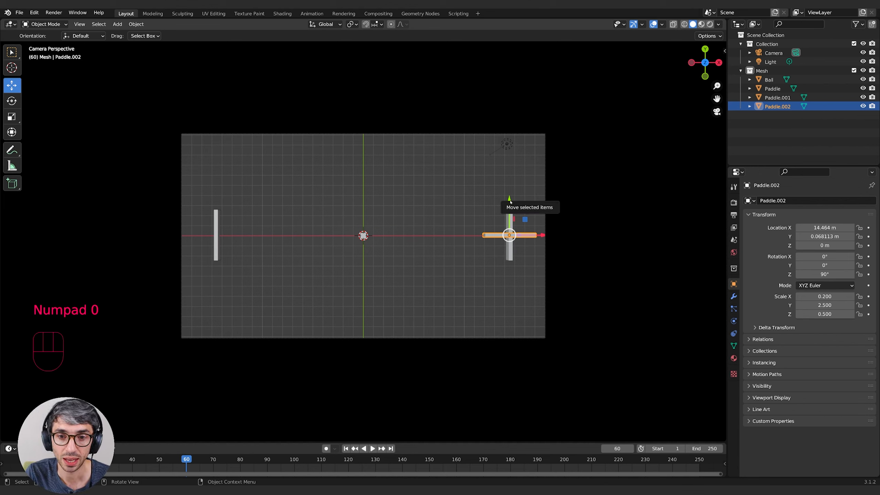
pyautogui.moveTo(514, 199); pyautogui.dragTo(504, 115)
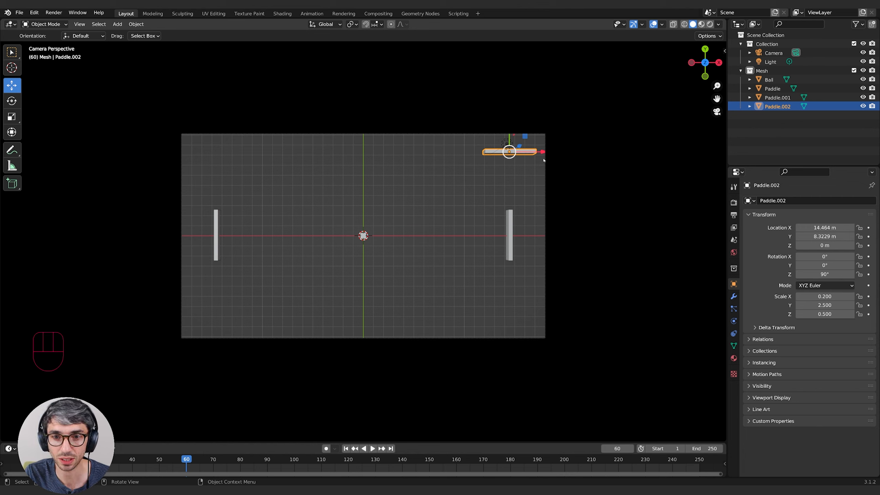
# Move the rotated paddle copy along the X axis to the centre line and set its X location to 0 m
pyautogui.press('g')
pyautogui.press('x')
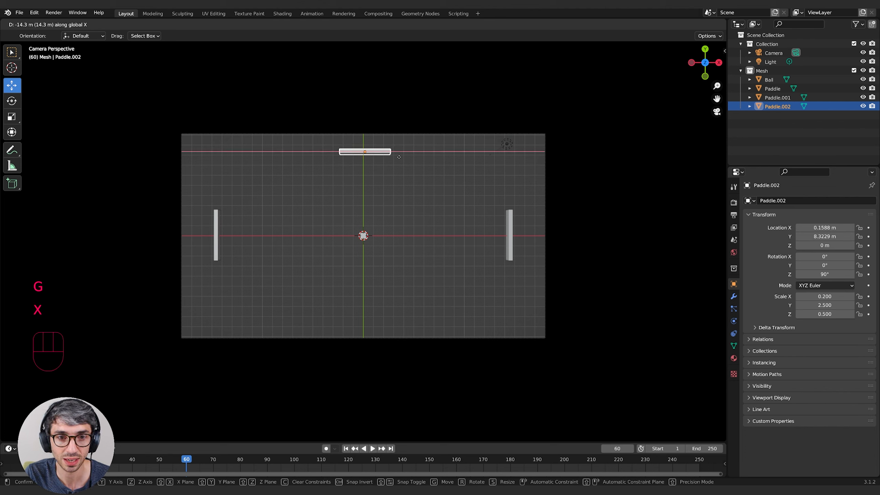
pyautogui.click(397, 157)
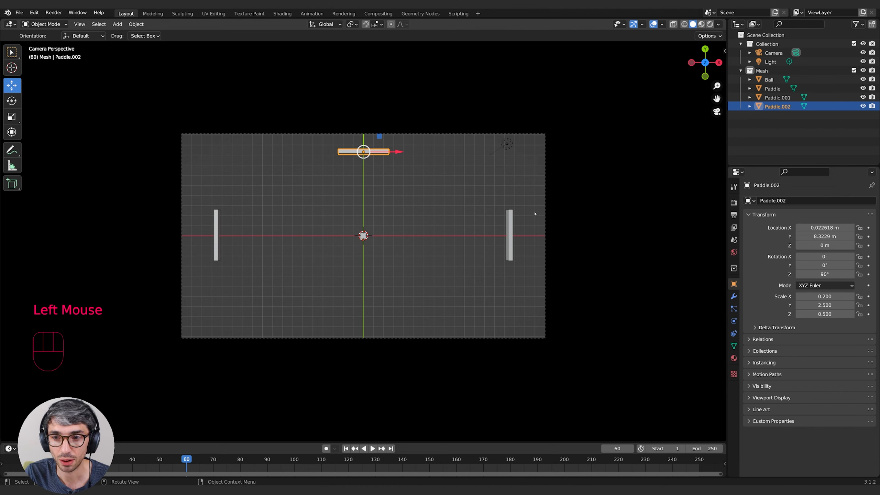
pyautogui.click(824, 227)
pyautogui.write('0')
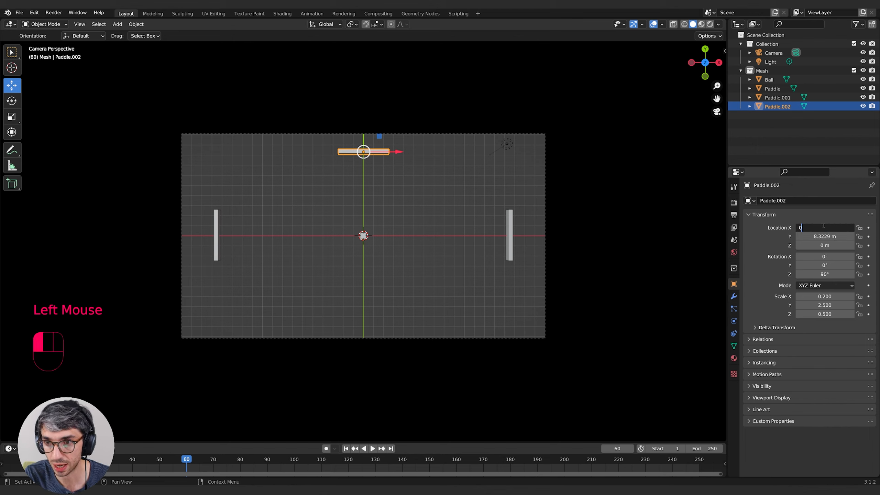
pyautogui.press('Return')
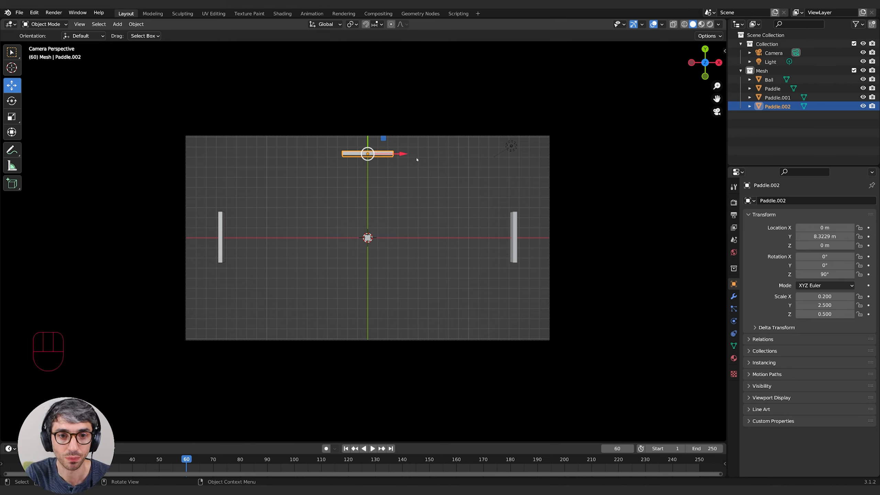
pyautogui.press('s')
pyautogui.press('x')
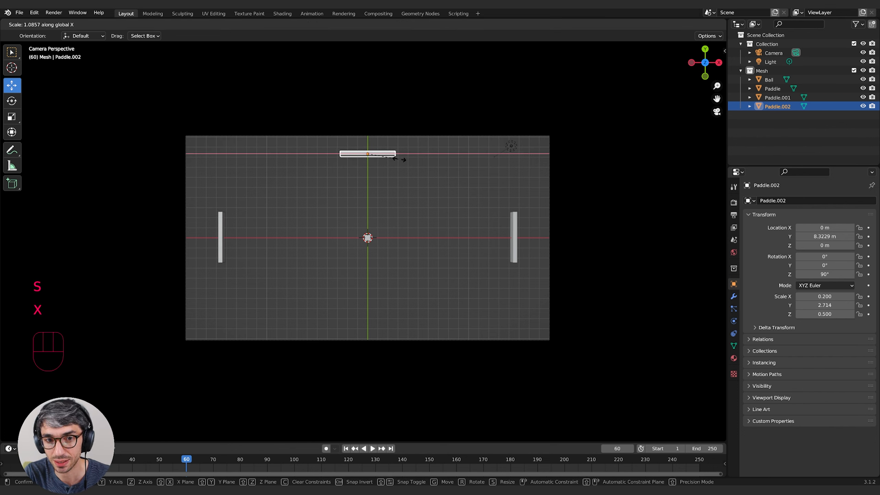
pyautogui.hotkey('ctrl', 'z')
pyautogui.hotkey('ctrl', 'z')
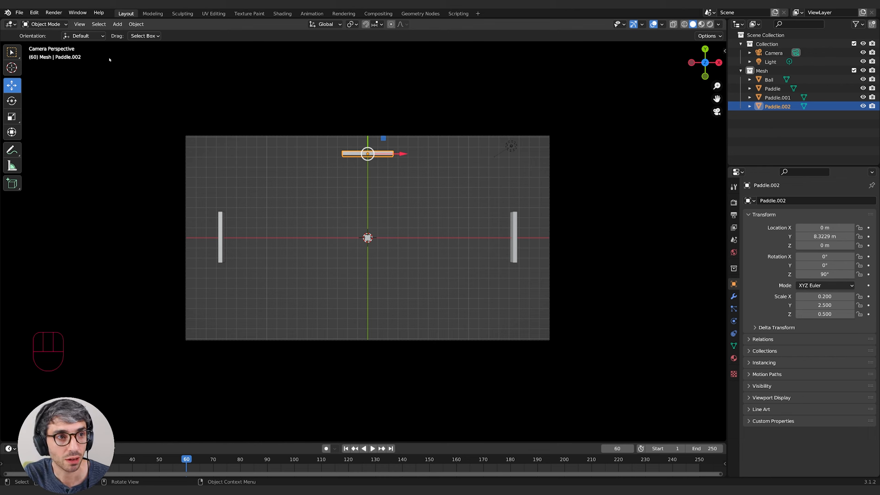
# Switch the rotated paddle copy into Edit Mode
pyautogui.click(49, 25)
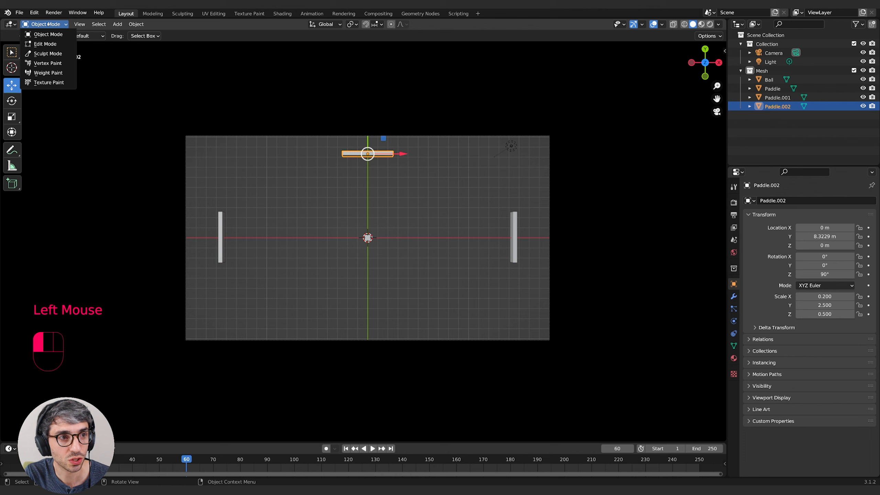
pyautogui.click(45, 44)
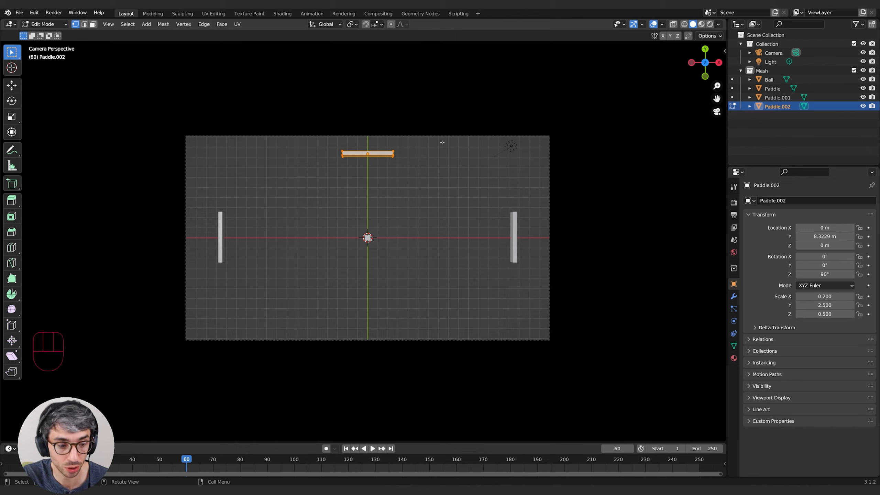
pyautogui.doubleClick(402, 174)
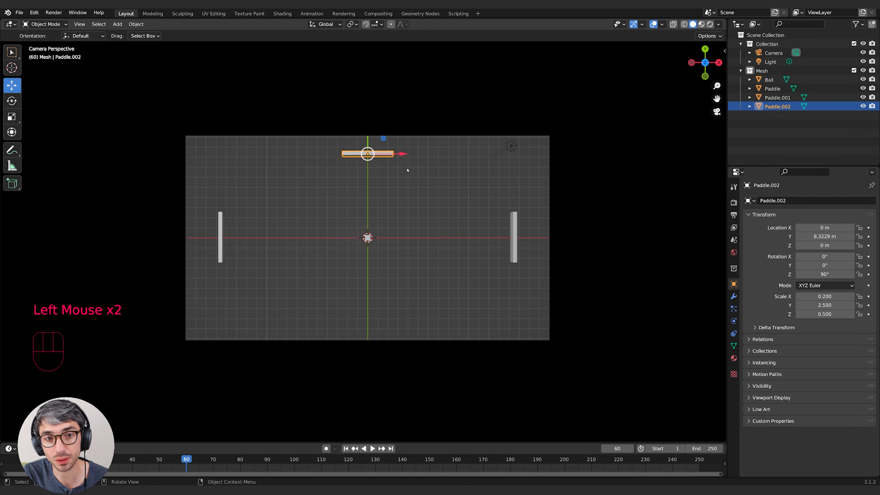
pyautogui.press('Tab')
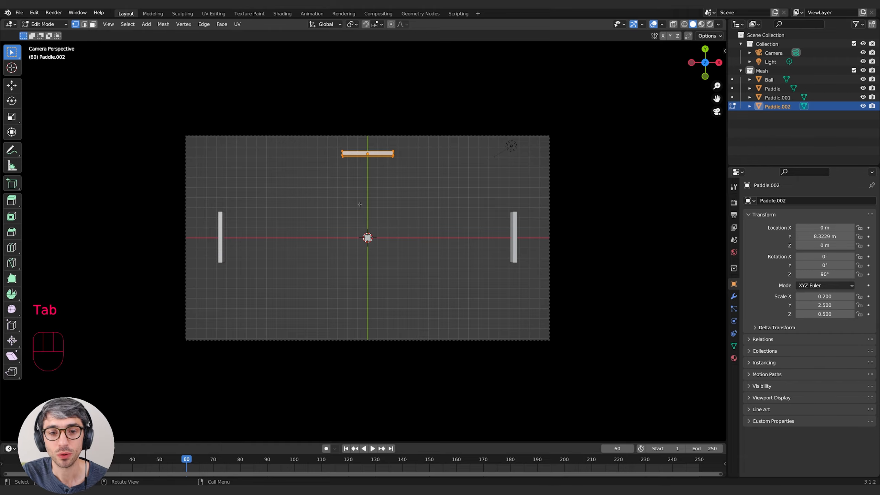
# Try moving a single corner vertex of the rotated paddle copy away from its mesh, and undo the move
pyautogui.moveTo(359, 204); pyautogui.dragTo(346, 279, button='middle')
pyautogui.scroll(1, 367, 215)
pyautogui.scroll(-1, 367, 214)
pyautogui.scroll(2, 368, 215)
pyautogui.click(362, 300)
pyautogui.press('g')
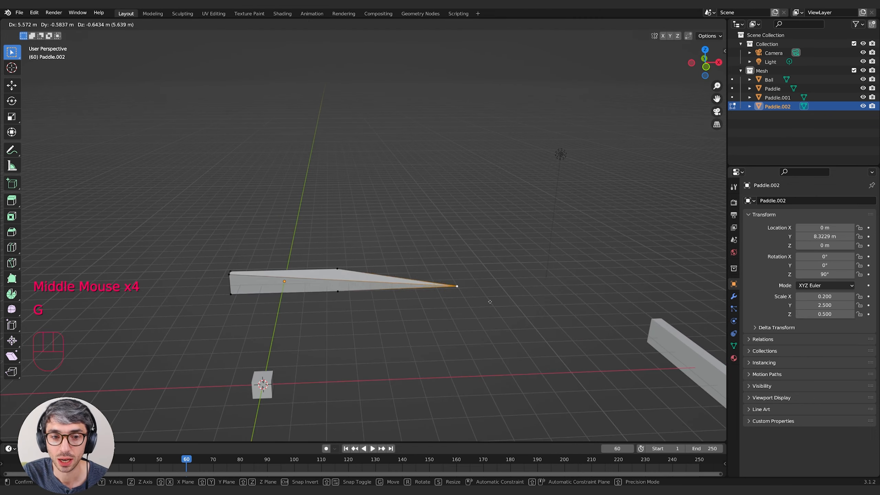
pyautogui.click(432, 314)
pyautogui.moveTo(432, 314); pyautogui.dragTo(424, 288, button='middle')
pyautogui.press('Tab')
pyautogui.press('Tab')
pyautogui.hotkey('ctrl', 'z')
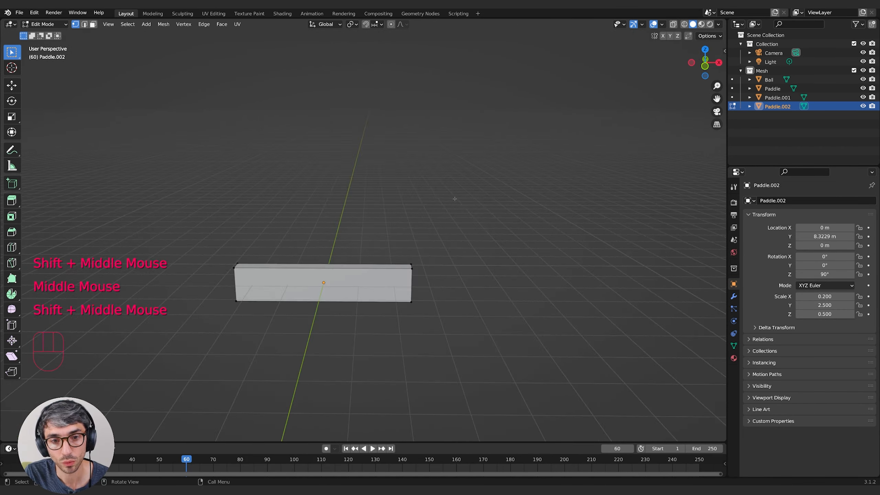
# Compare the vertex, edge and face selection modes on the rotated paddle copy's mesh, ending in edge selection
pyautogui.moveTo(524, 274); pyautogui.dragTo(417, 231, button='middle')
pyautogui.scroll(3, 485, 265)
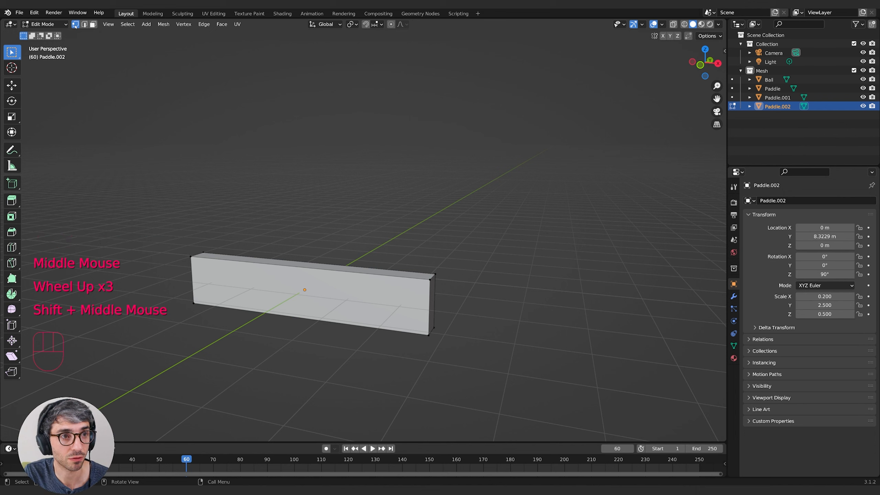
pyautogui.click(431, 280)
pyautogui.click(84, 24)
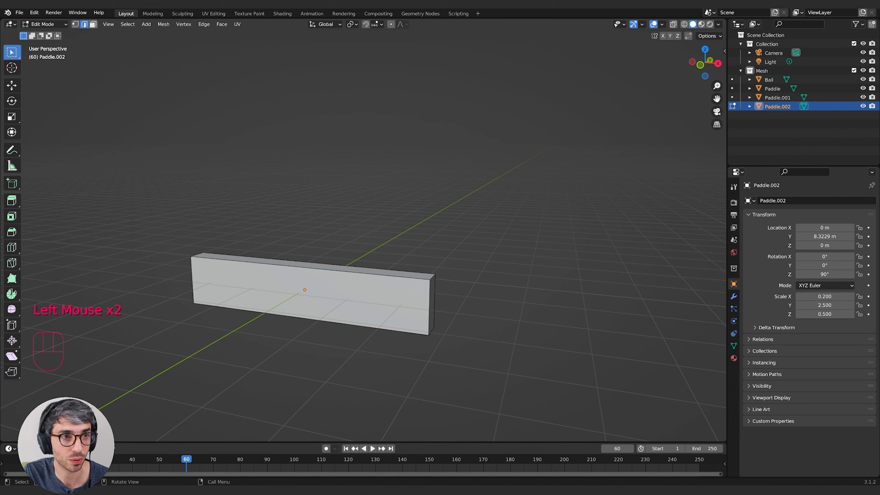
pyautogui.click(93, 25)
pyautogui.click(85, 25)
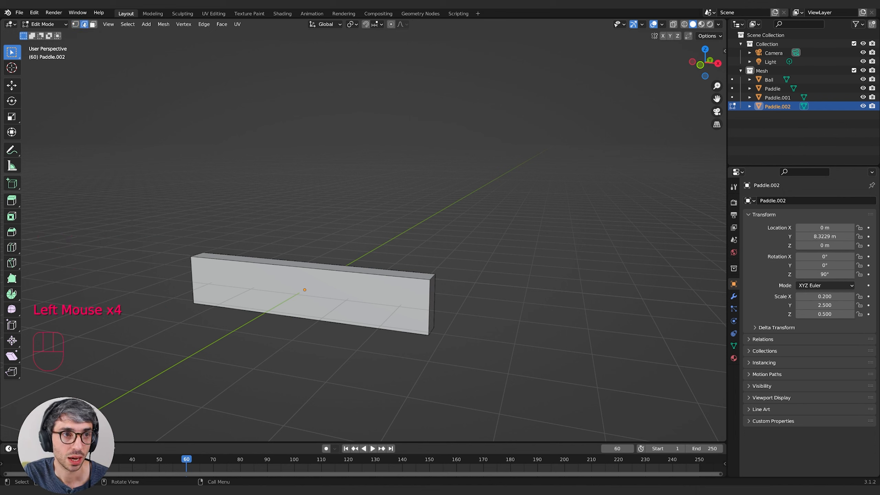
pyautogui.click(76, 25)
pyautogui.click(84, 25)
pyautogui.click(93, 25)
pyautogui.click(84, 26)
pyautogui.click(76, 25)
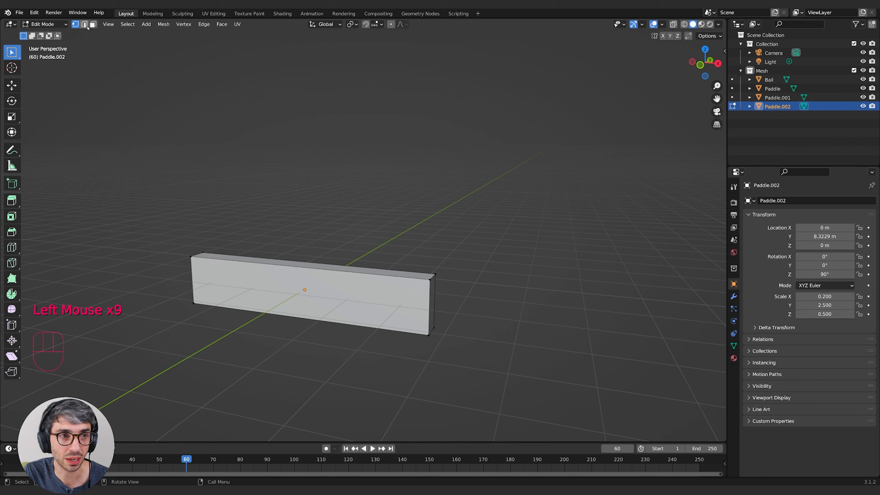
pyautogui.click(85, 26)
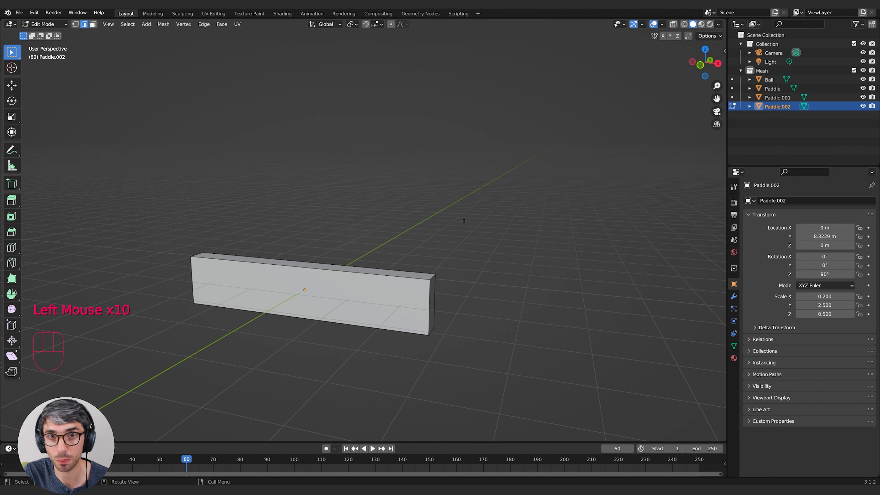
# Examine how individual edges and faces of the rotated paddle copy are selected, leaving face selection active
pyautogui.click(380, 276)
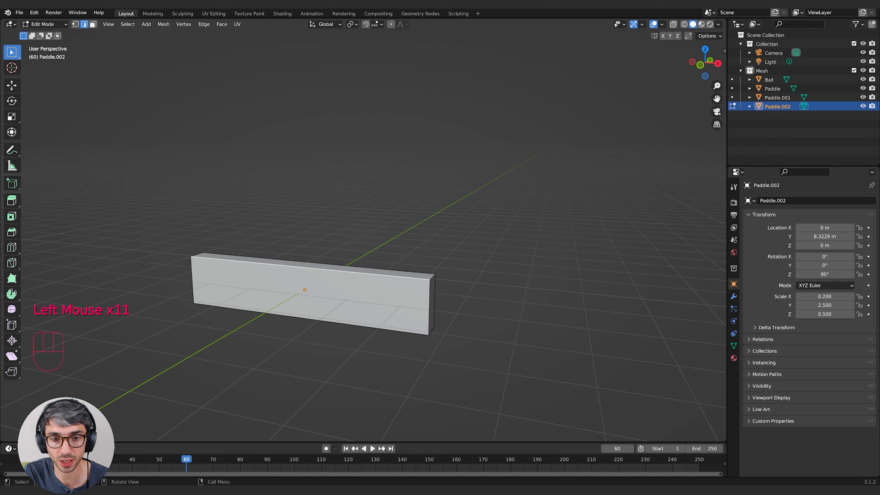
pyautogui.click(409, 273)
pyautogui.click(429, 297)
pyautogui.click(93, 25)
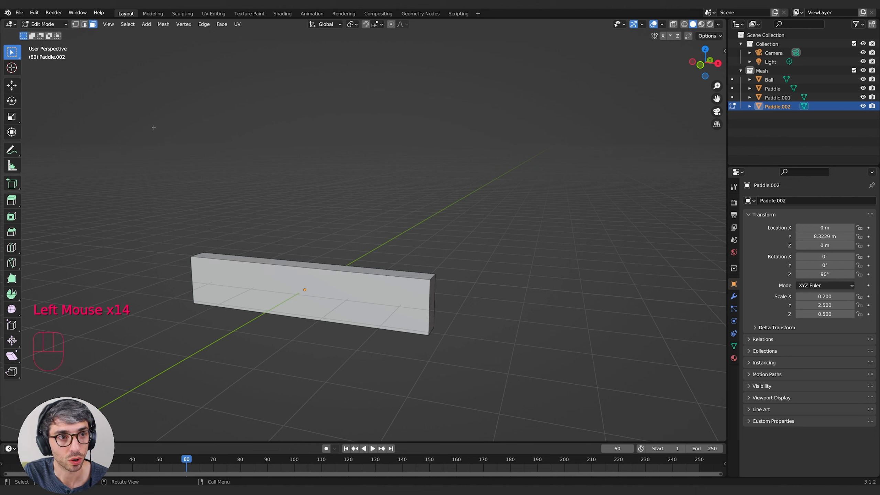
pyautogui.click(397, 294)
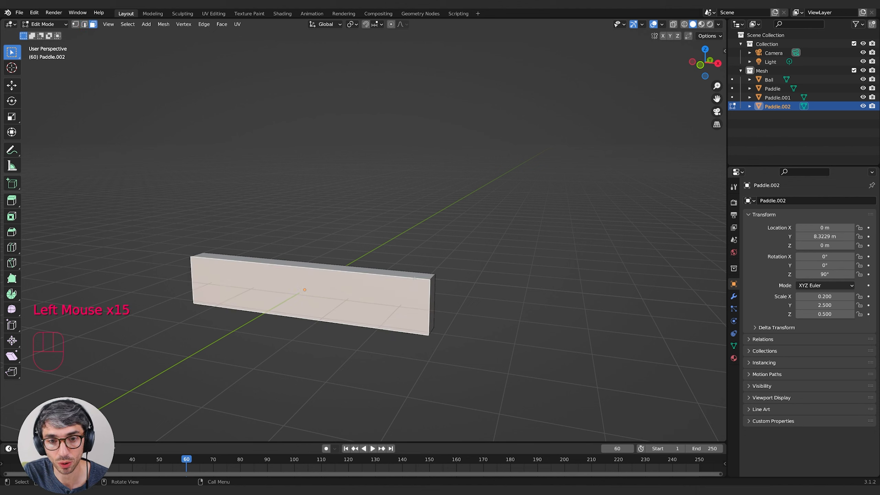
pyautogui.click(398, 274)
pyautogui.click(433, 294)
pyautogui.click(398, 302)
pyautogui.click(384, 279)
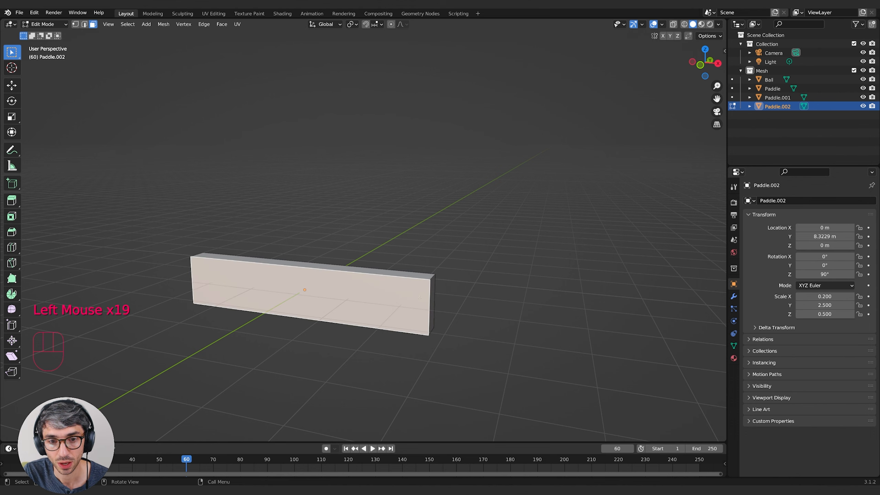
# Select the paddle copy's positive X end face and move it along the X axis beyond the side of the camera frame
pyautogui.click(433, 296)
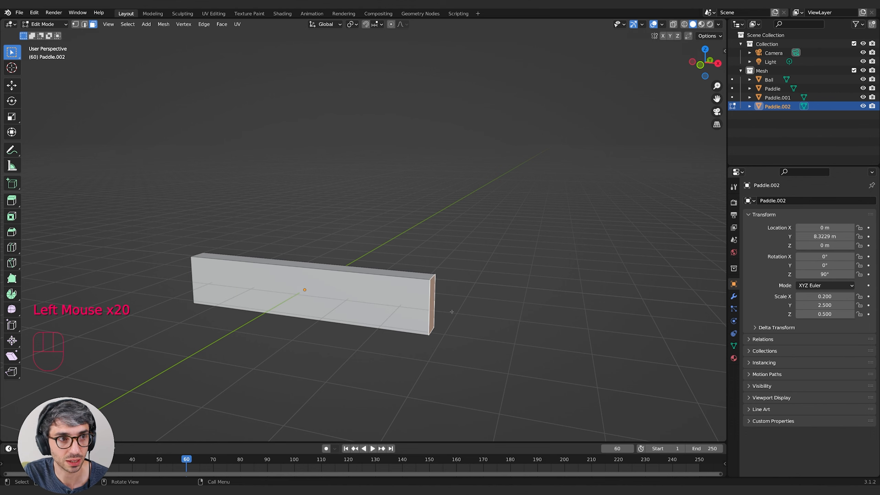
pyautogui.scroll(-3, 451, 311)
pyautogui.moveTo(452, 312); pyautogui.dragTo(416, 299, button='middle')
pyautogui.click(12, 85)
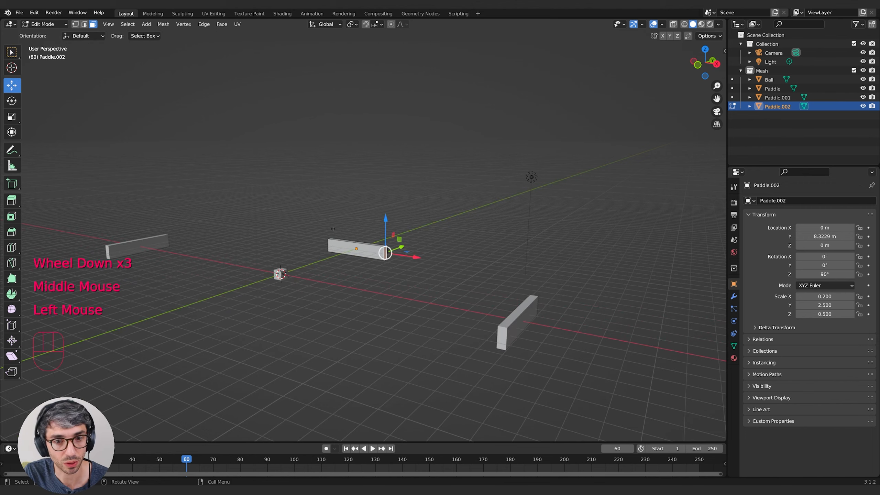
pyautogui.moveTo(333, 229); pyautogui.dragTo(390, 246, button='middle')
pyautogui.press('g')
pyautogui.press('x')
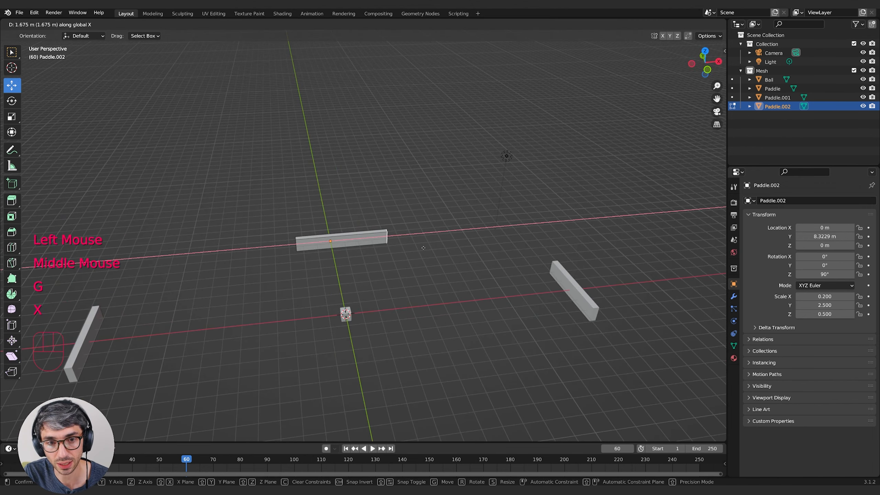
pyautogui.click(603, 221)
# Move the opposite end face along negative X beyond the camera frame, and return to Object Mode in the camera view
pyautogui.moveTo(603, 221); pyautogui.dragTo(370, 261, button='middle')
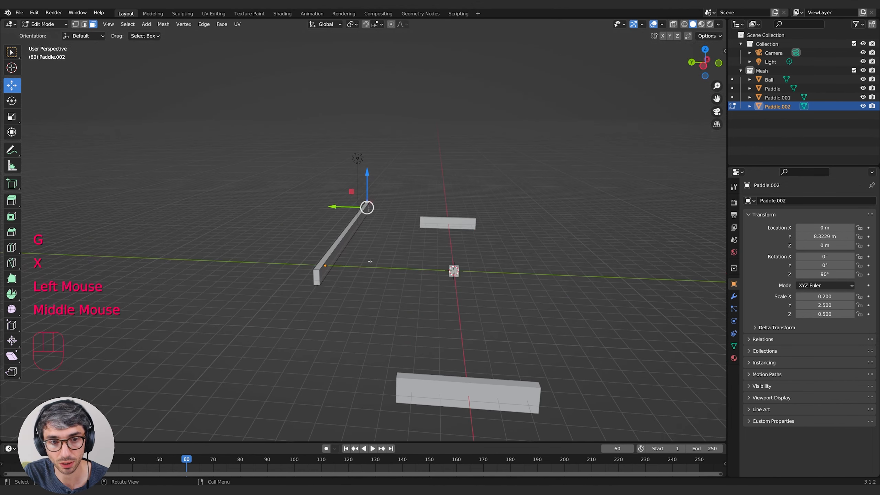
pyautogui.click(314, 277)
pyautogui.click(314, 278)
pyautogui.moveTo(315, 277); pyautogui.dragTo(485, 261, button='middle')
pyautogui.press('g')
pyautogui.press('x')
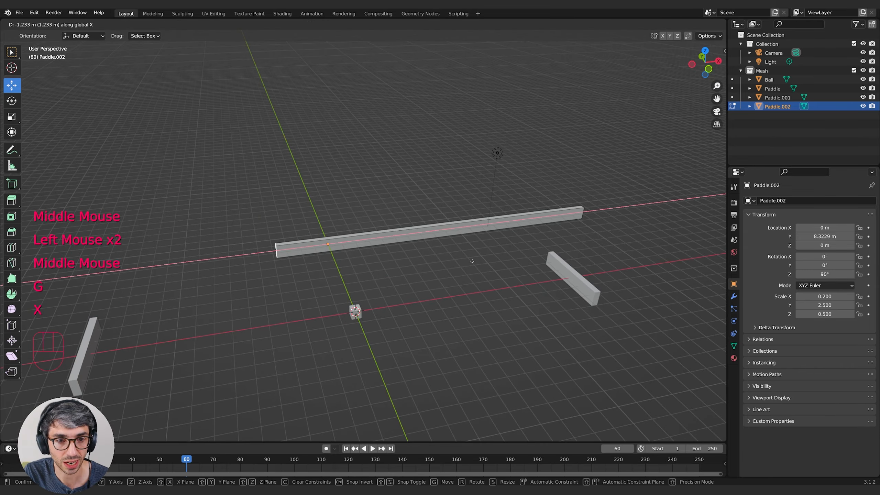
pyautogui.click(236, 274)
pyautogui.press('Tab')
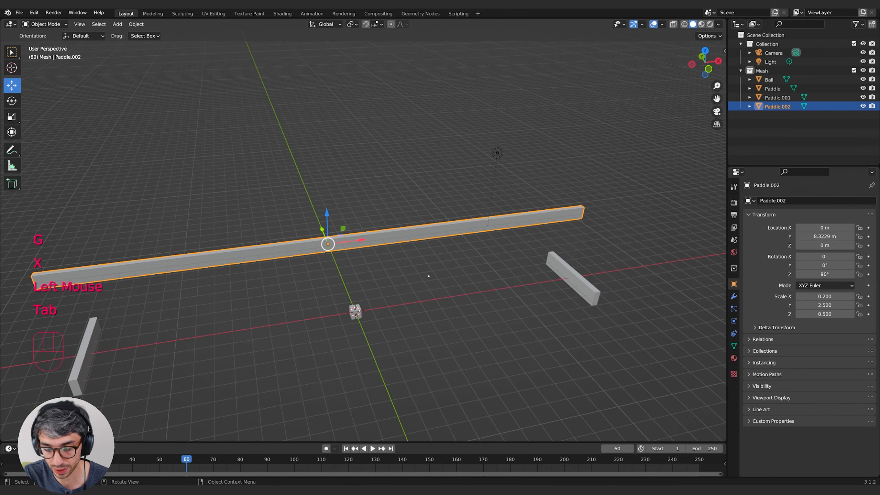
pyautogui.press('KP_0')
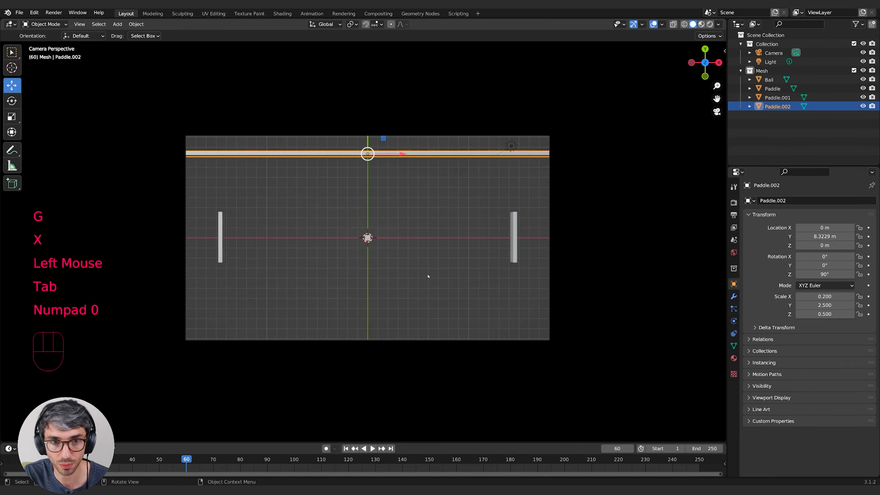
# Rename the stretched paddle copy near the upper edge of the camera frame as Wall
pyautogui.click(423, 189)
pyautogui.click(419, 154)
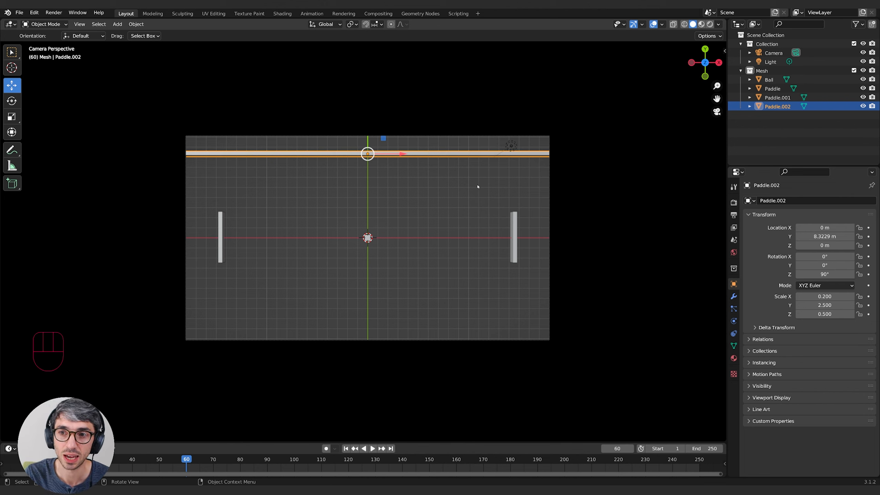
pyautogui.click(508, 189)
pyautogui.click(437, 149)
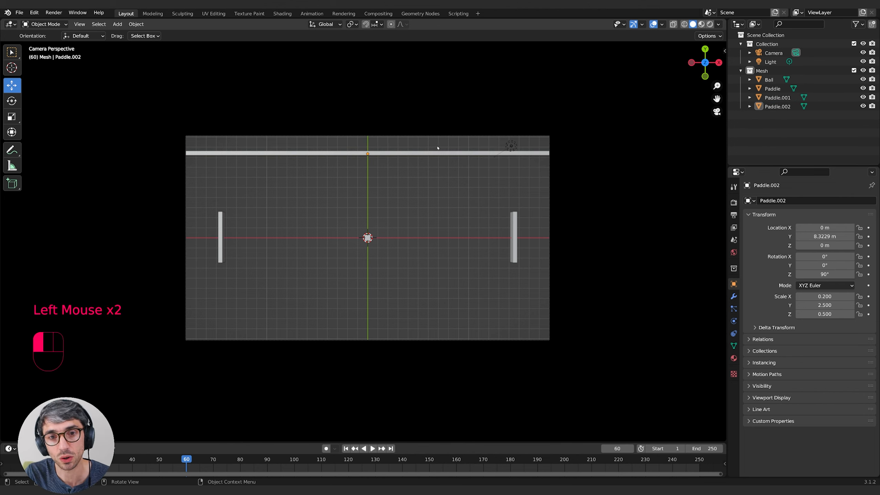
pyautogui.click(431, 158)
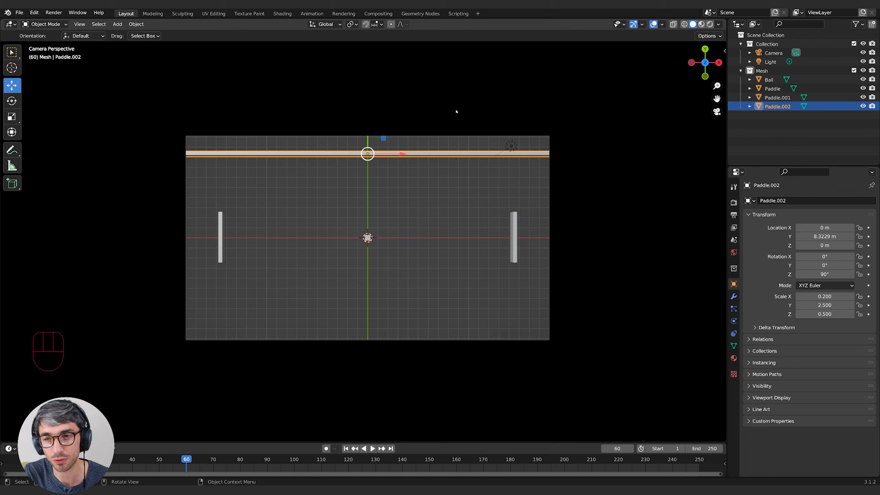
pyautogui.doubleClick(777, 106)
pyautogui.write('Wall')
pyautogui.press('Return')
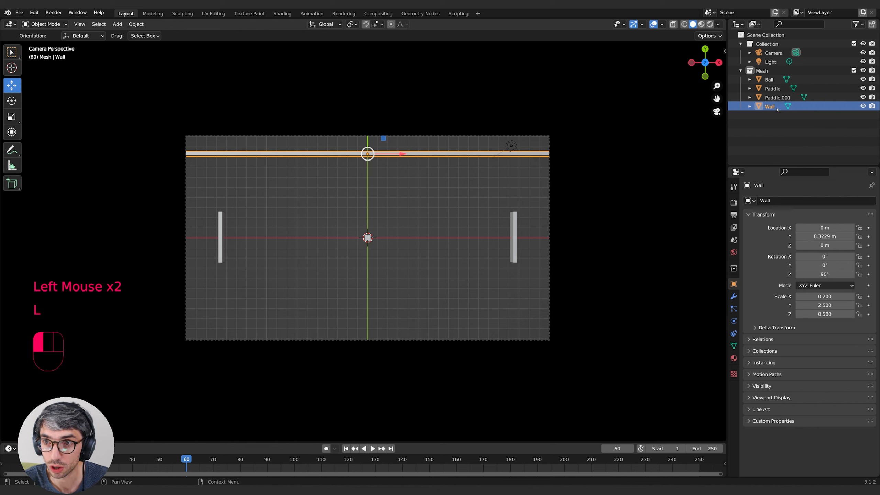
# Duplicate the upper wall in place and set the copy's Y location to -8.3229 m, near the lower edge of the camera frame
pyautogui.hotkey('shift', 'd')
pyautogui.press('Escape')
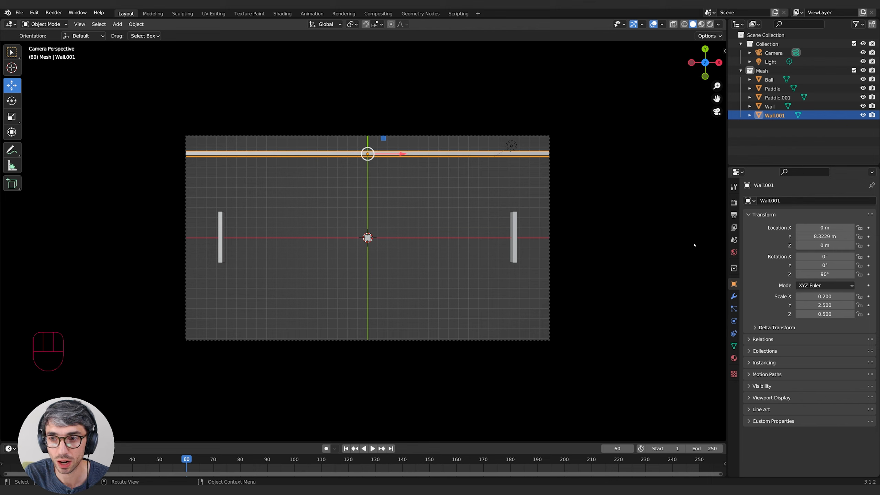
pyautogui.click(822, 236)
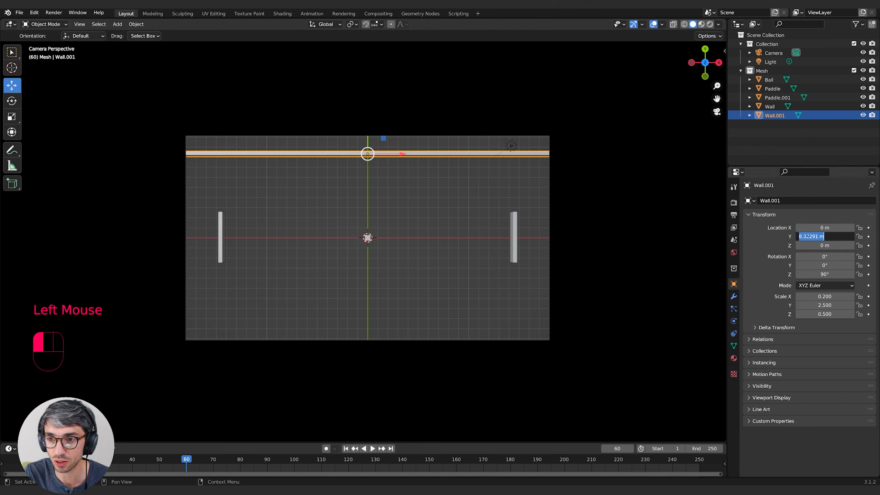
pyautogui.press('Left')
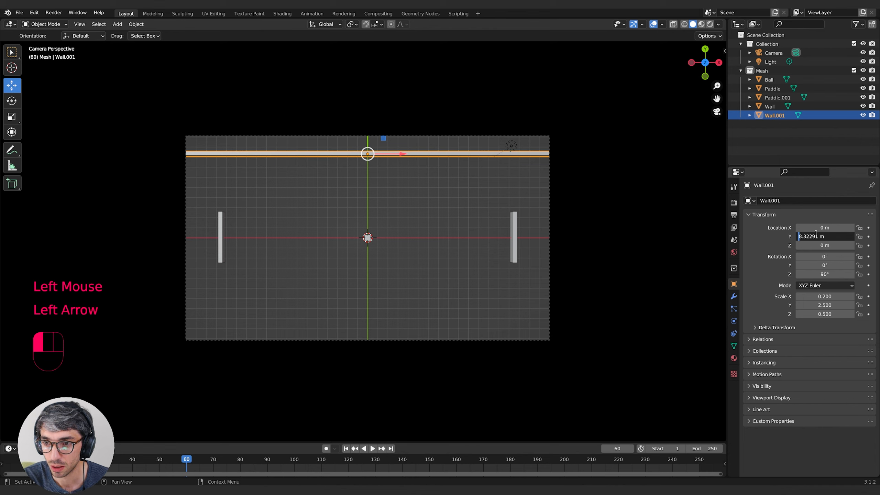
pyautogui.write('-')
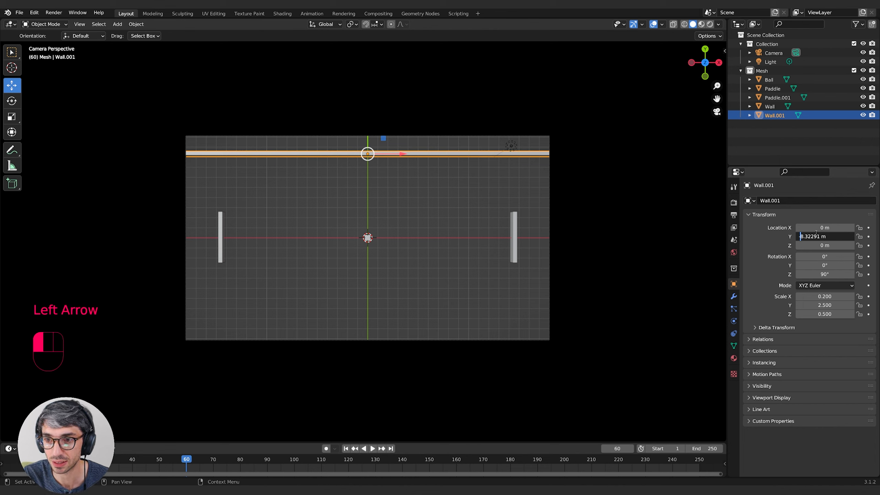
pyautogui.press('Return')
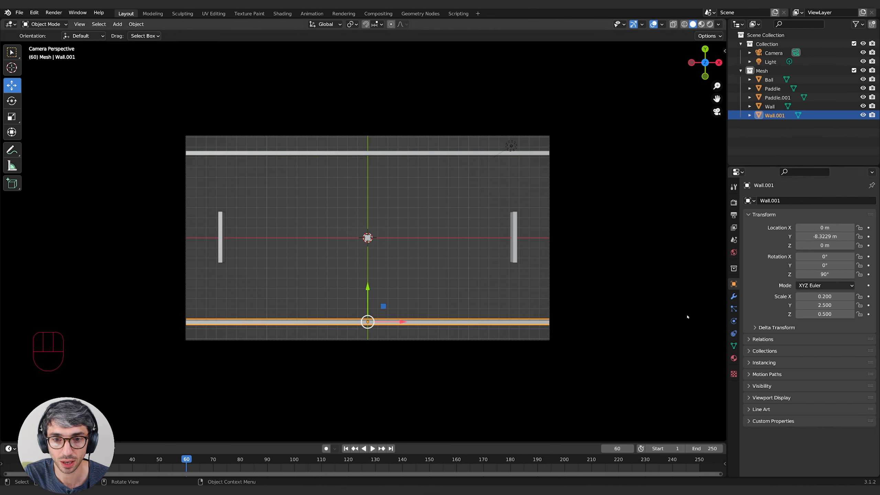
pyautogui.click(571, 233)
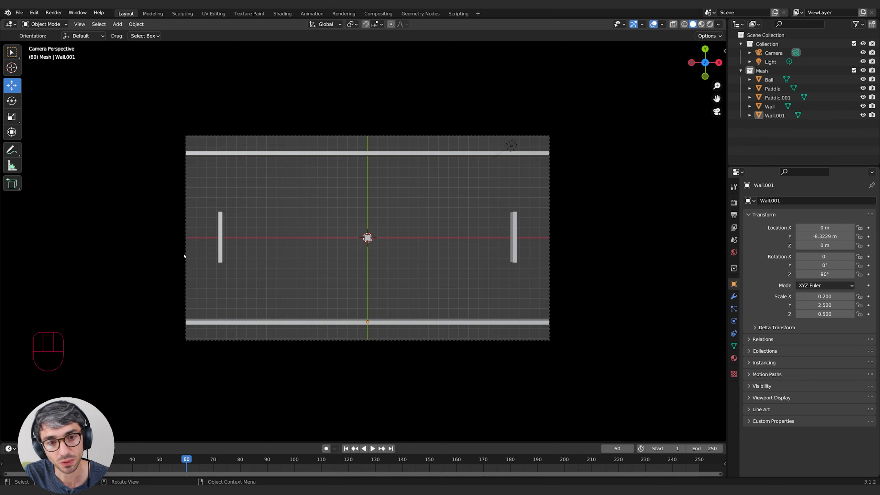
# Examine the dotted centre line in the Pong reference image
pyautogui.moveTo(0, 57); pyautogui.dragTo(81, 59)
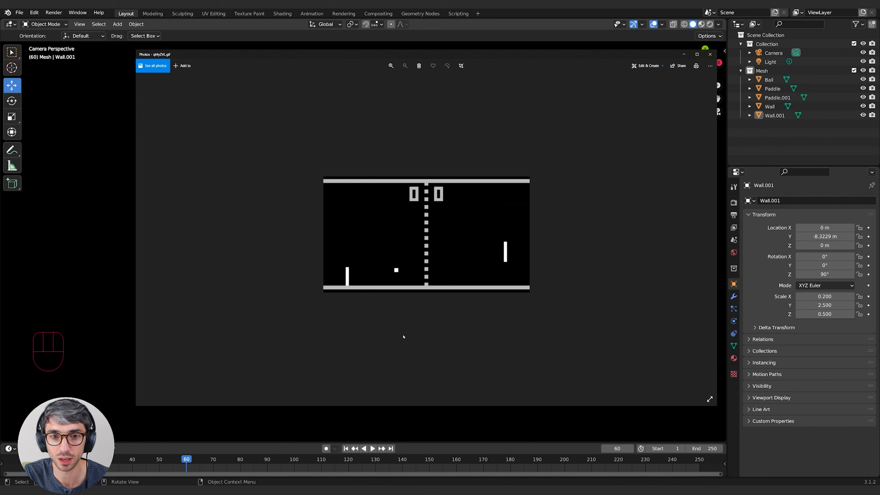
pyautogui.click(481, 50)
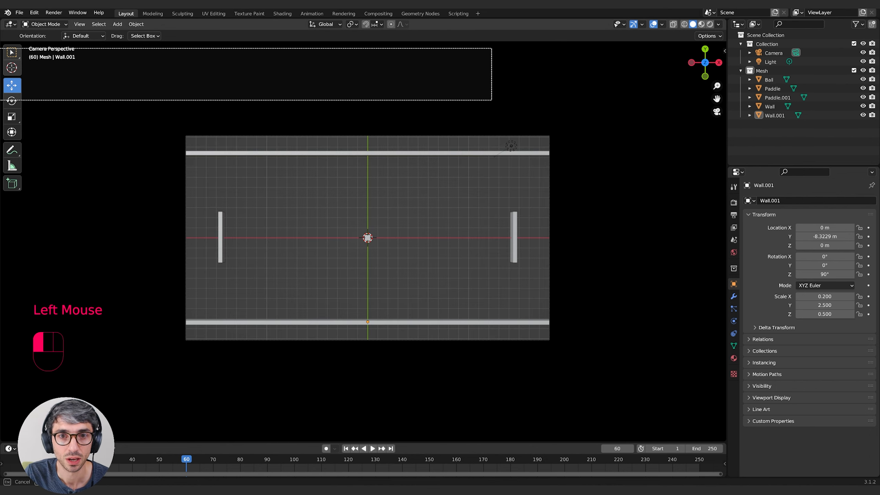
pyautogui.click(647, 225)
# Duplicate the ball and move the copy along the Y axis to about -7.77 m, just above the lower wall
pyautogui.click(367, 237)
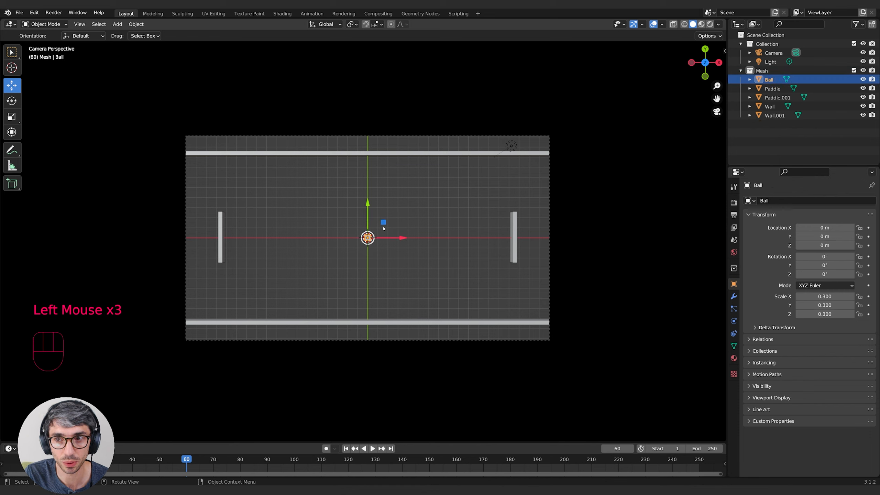
pyautogui.hotkey('shift', 'd')
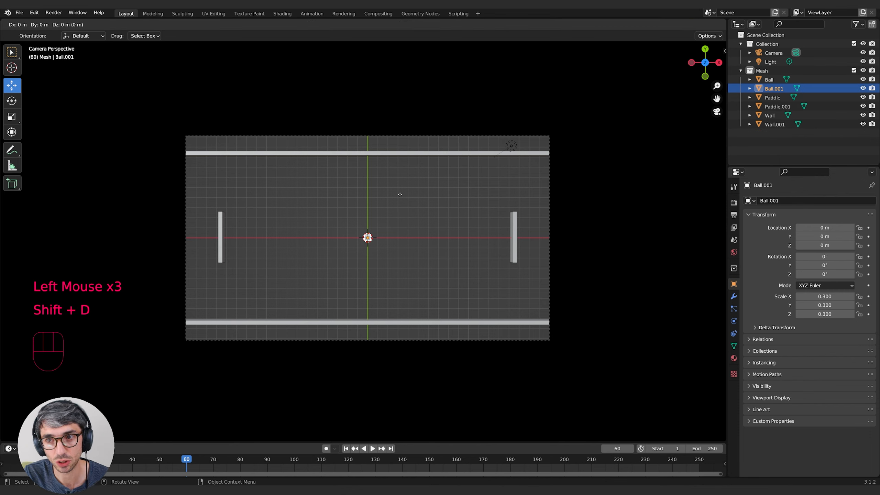
pyautogui.press('Escape')
pyautogui.press('g')
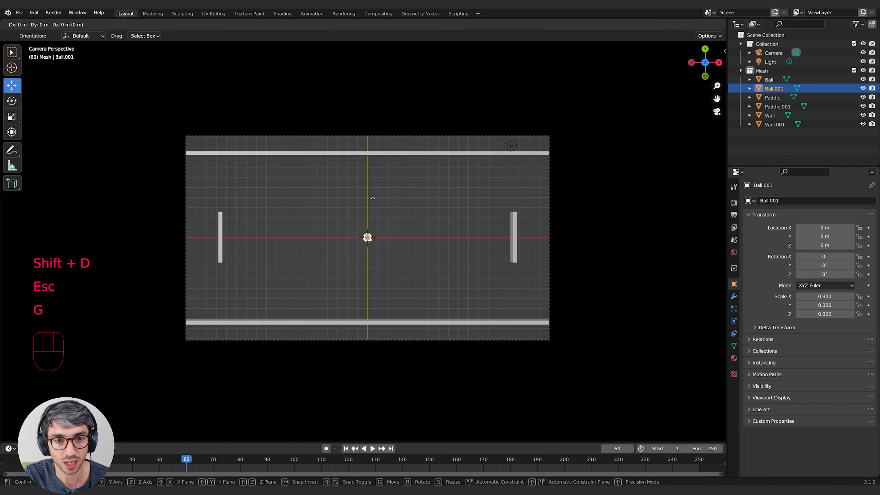
pyautogui.press('y')
pyautogui.press('t')
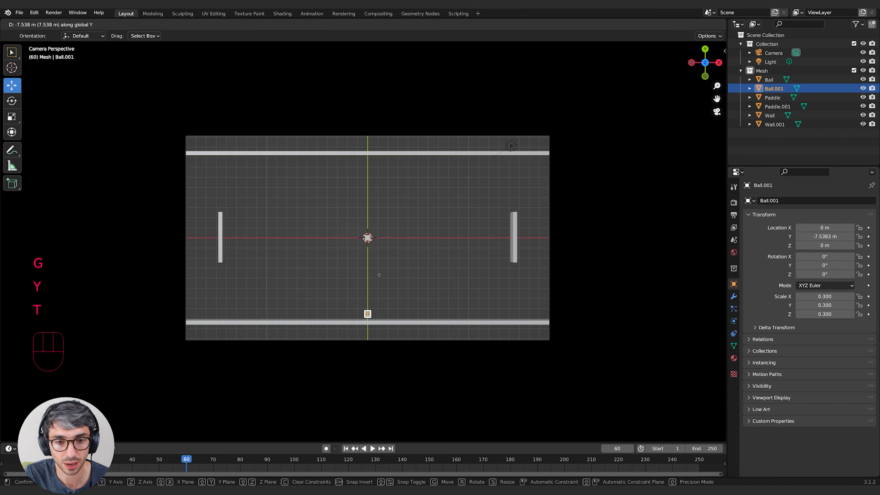
pyautogui.click(380, 277)
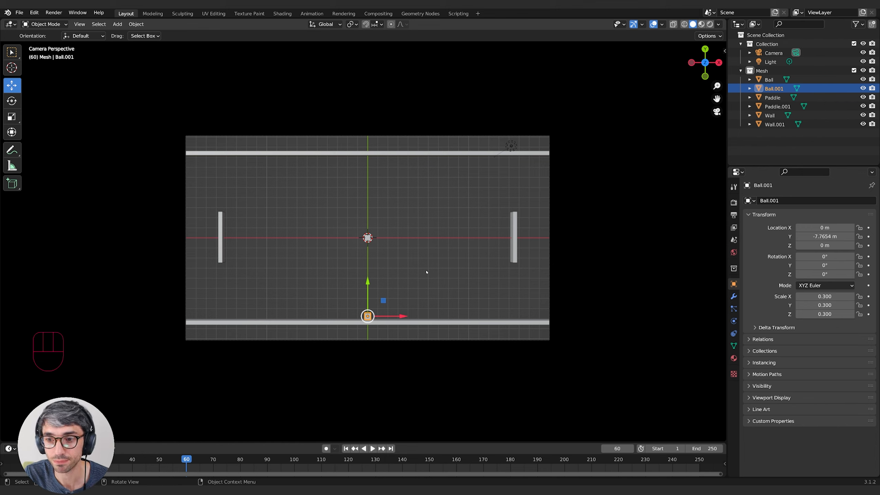
# Add an Array modifier to the ball copy with a count of 12 and a relative X offset factor of 2.7
pyautogui.click(735, 297)
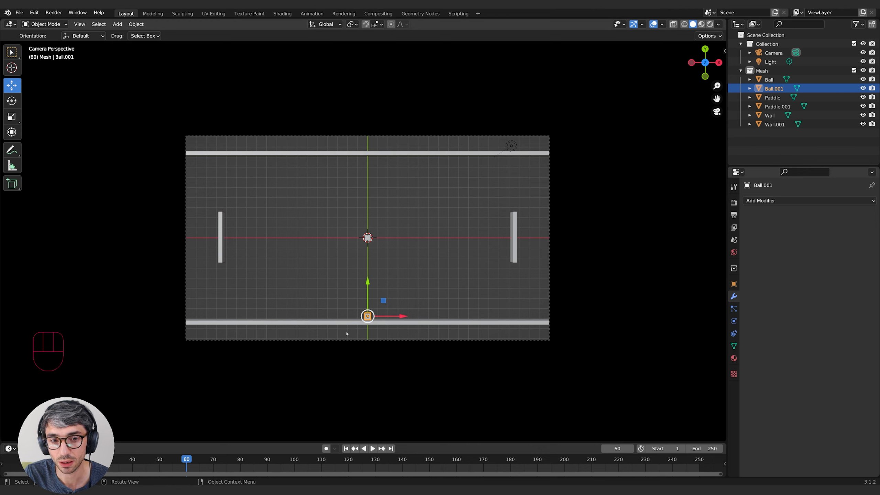
pyautogui.click(769, 201)
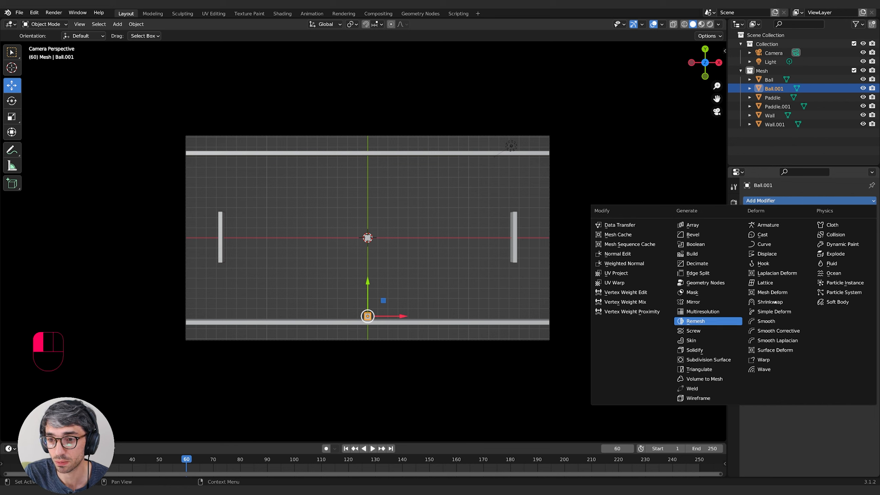
pyautogui.click(809, 200)
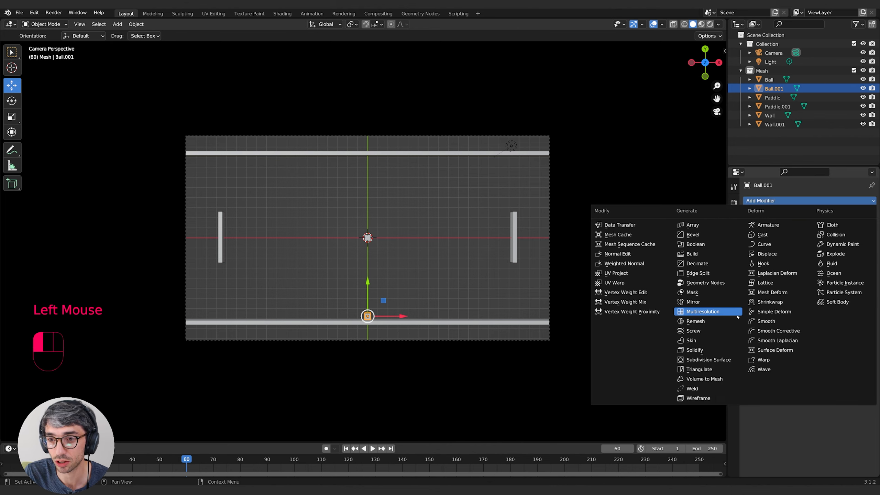
pyautogui.click(692, 224)
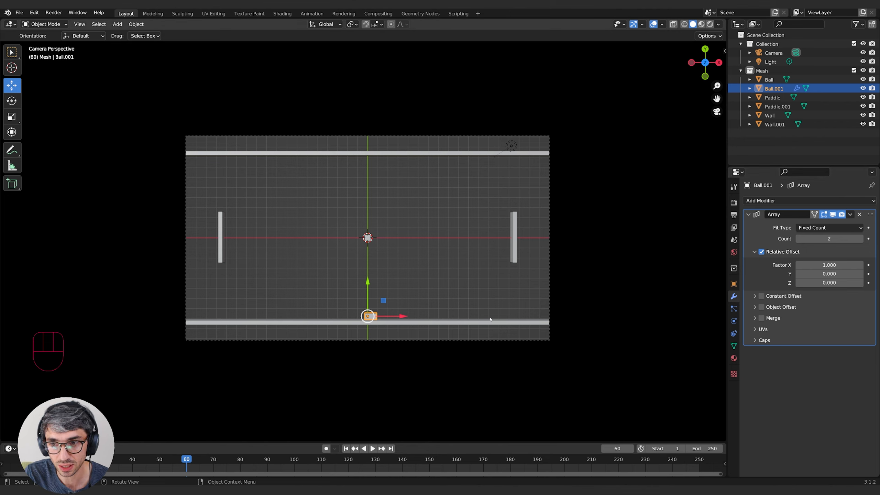
pyautogui.moveTo(830, 265); pyautogui.dragTo(850, 238)
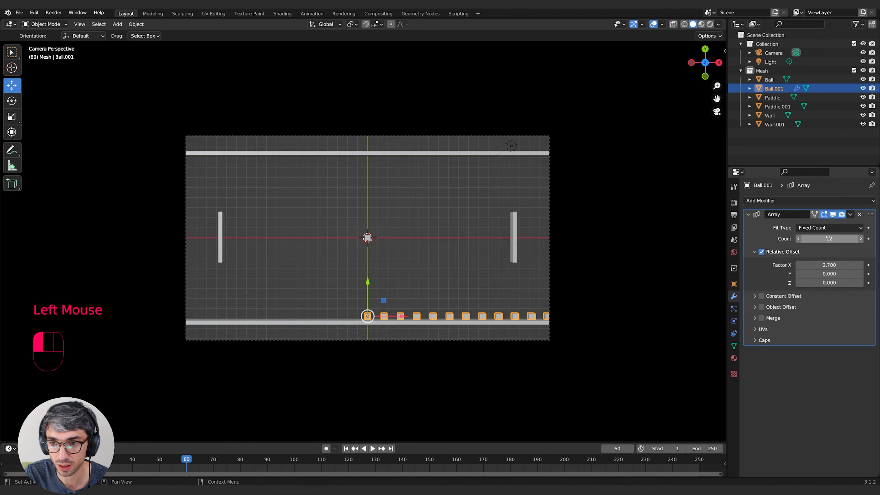
# Set the array's relative offset factors to 0 in X and 2 in Y, making a vertical dotted line
pyautogui.doubleClick(829, 265)
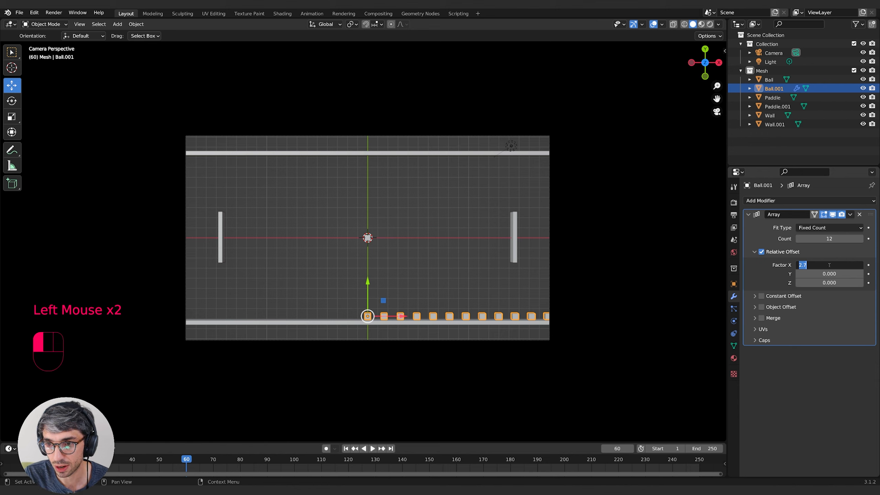
pyautogui.write('0')
pyautogui.press('Return')
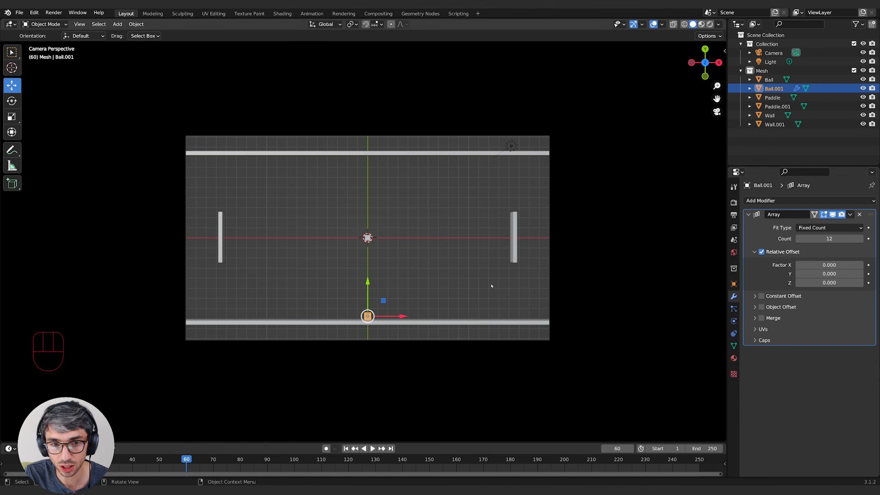
pyautogui.click(828, 273)
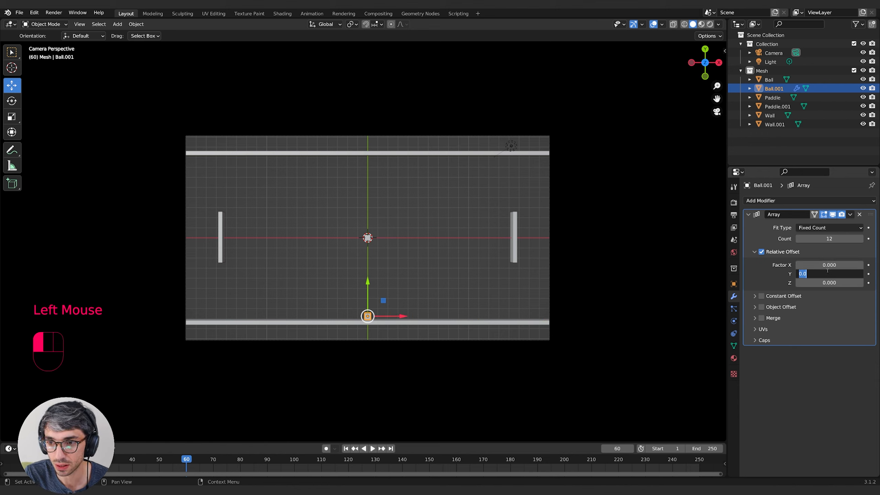
pyautogui.write('1')
pyautogui.press('Return')
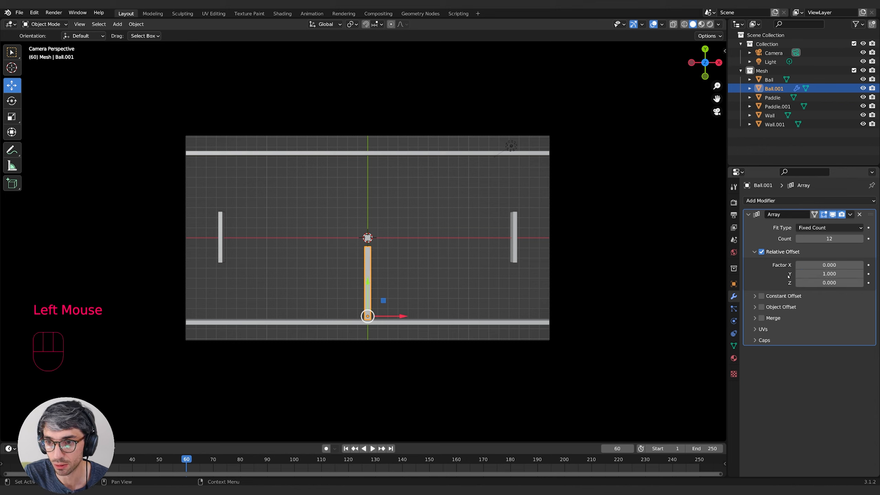
pyautogui.moveTo(829, 274); pyautogui.dragTo(866, 274)
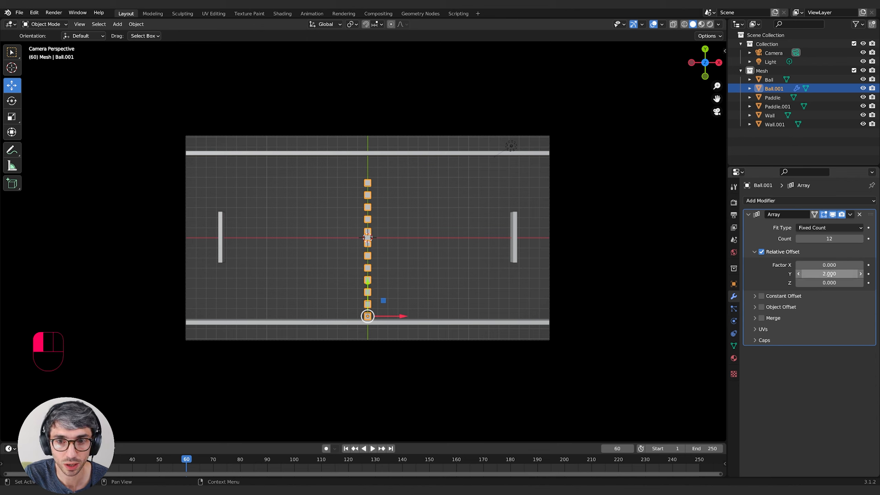
# Increase the array count to 14 so the dotted line spans both walls, and deselect it
pyautogui.click(861, 239)
pyautogui.click(861, 238)
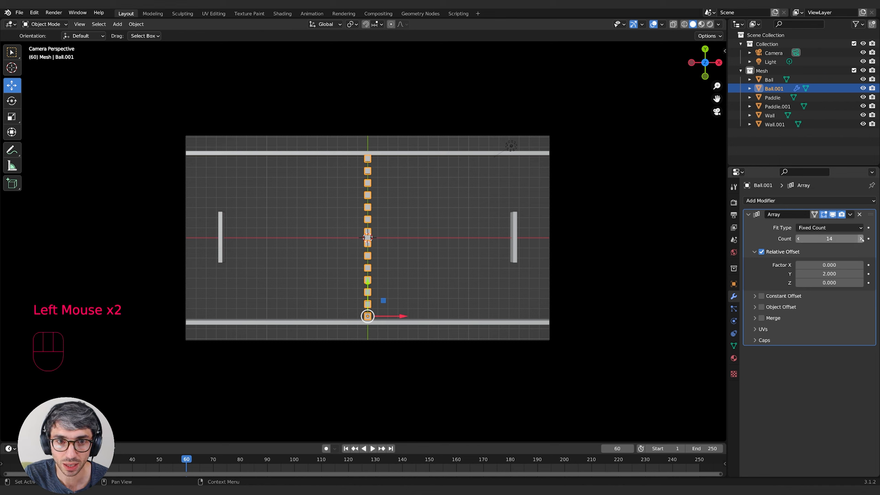
pyautogui.click(608, 220)
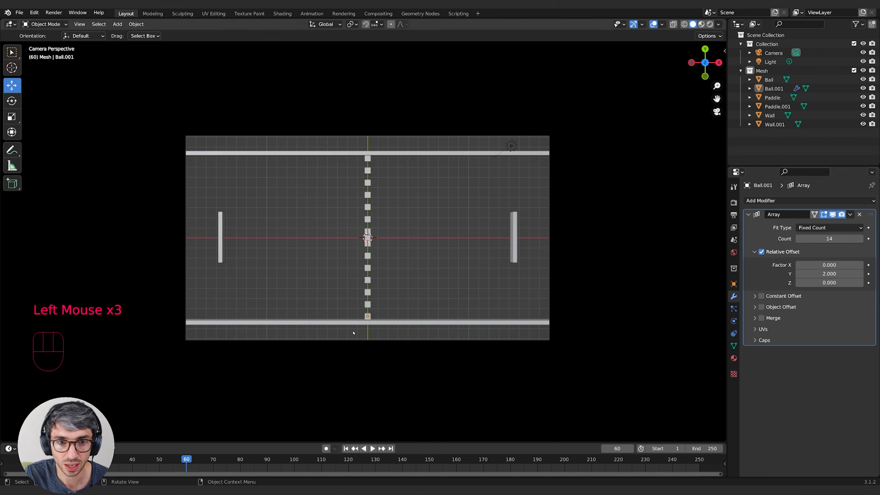
# Lower the dotted centre line along the Z axis below the ball, return to the camera view and deselect everything
pyautogui.click(367, 196)
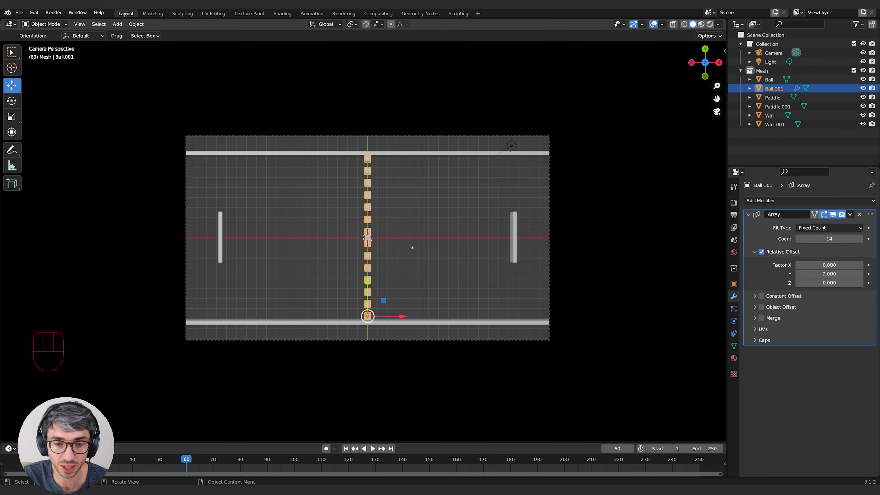
pyautogui.moveTo(411, 247); pyautogui.dragTo(511, 232, button='middle')
pyautogui.scroll(2, 450, 184)
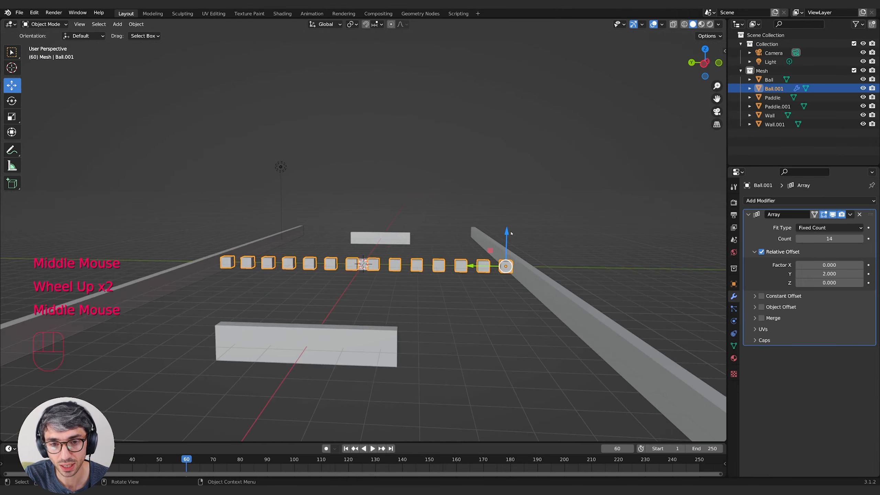
pyautogui.press('g')
pyautogui.press('z')
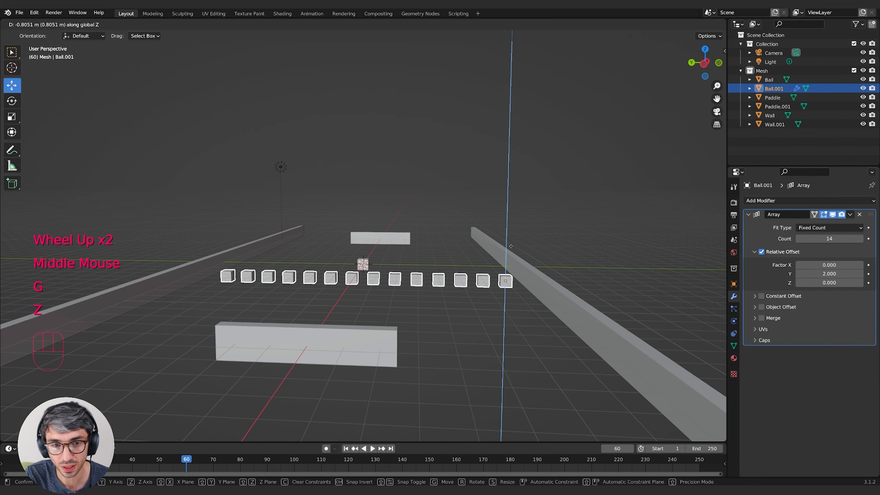
pyautogui.click(511, 248)
pyautogui.moveTo(511, 248); pyautogui.dragTo(574, 280, button='middle')
pyautogui.press('KP_0')
pyautogui.click(388, 261)
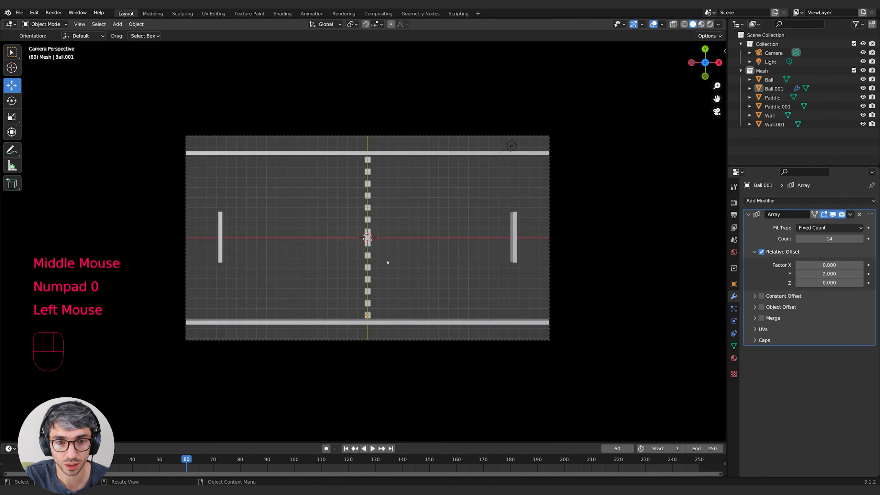
pyautogui.click(425, 274)
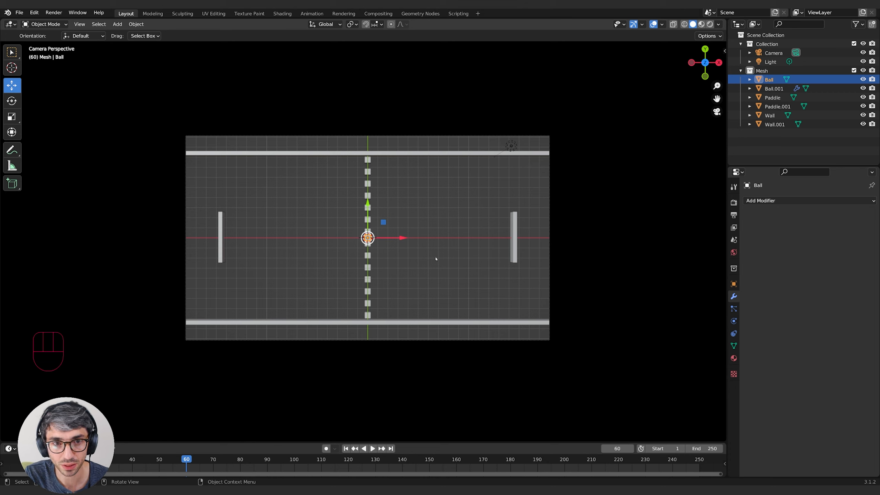
pyautogui.click(481, 226)
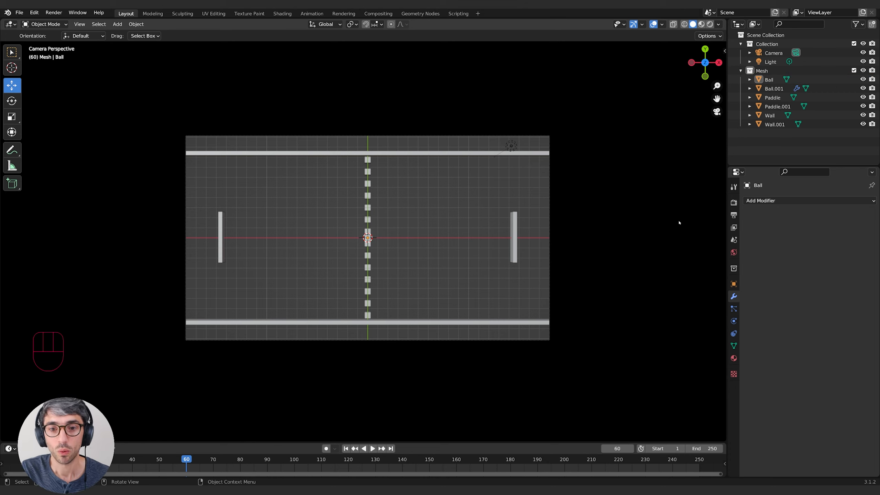
# Select the camera and look through the render, scene and collection properties
pyautogui.click(734, 203)
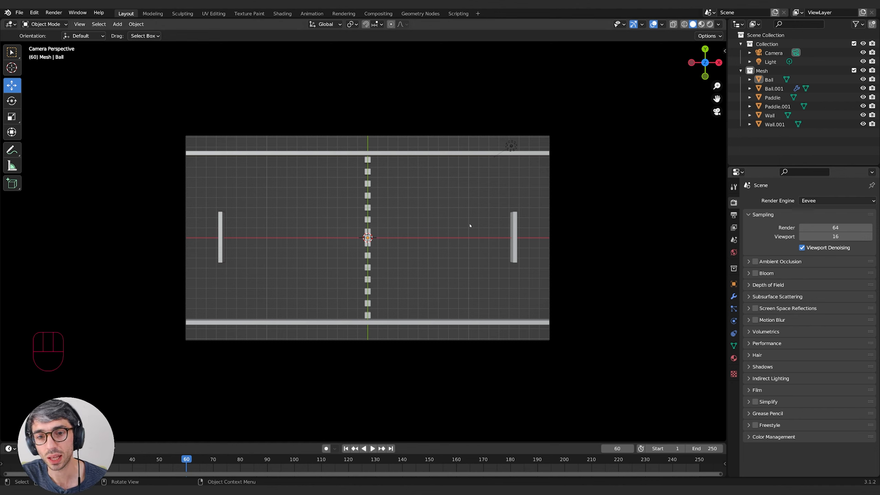
pyautogui.click(513, 225)
pyautogui.click(498, 154)
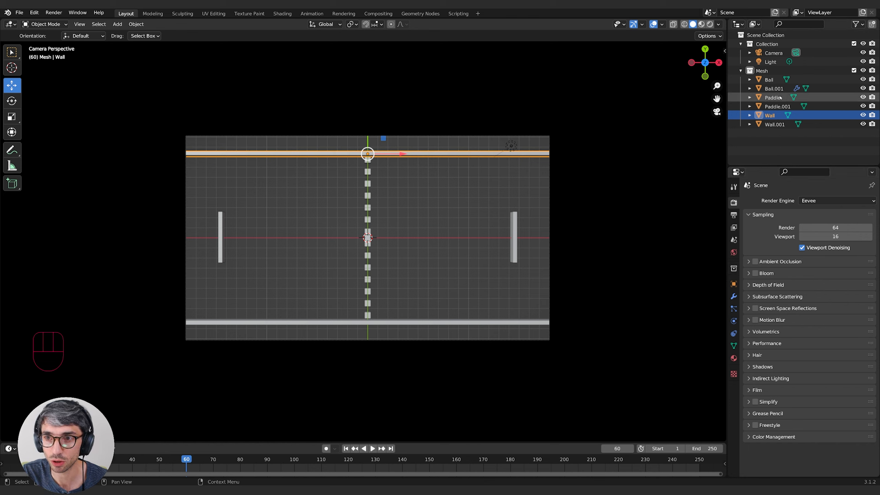
pyautogui.click(774, 53)
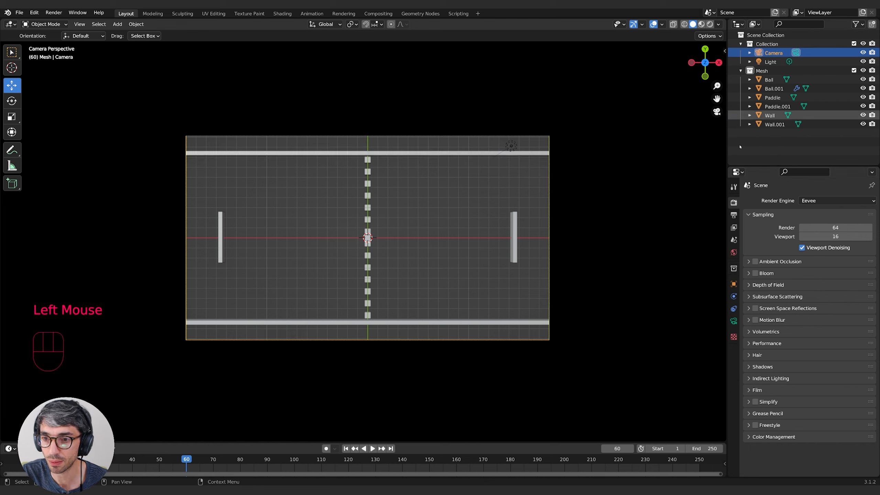
pyautogui.click(734, 269)
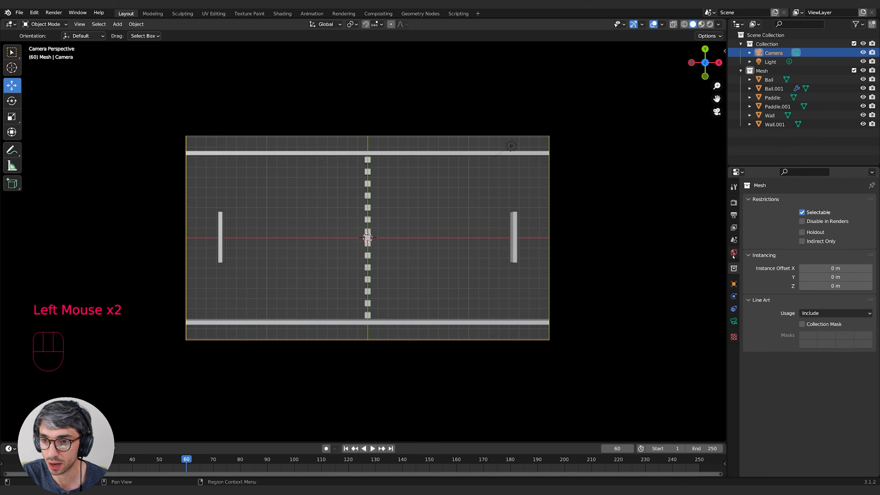
pyautogui.click(734, 240)
pyautogui.click(734, 269)
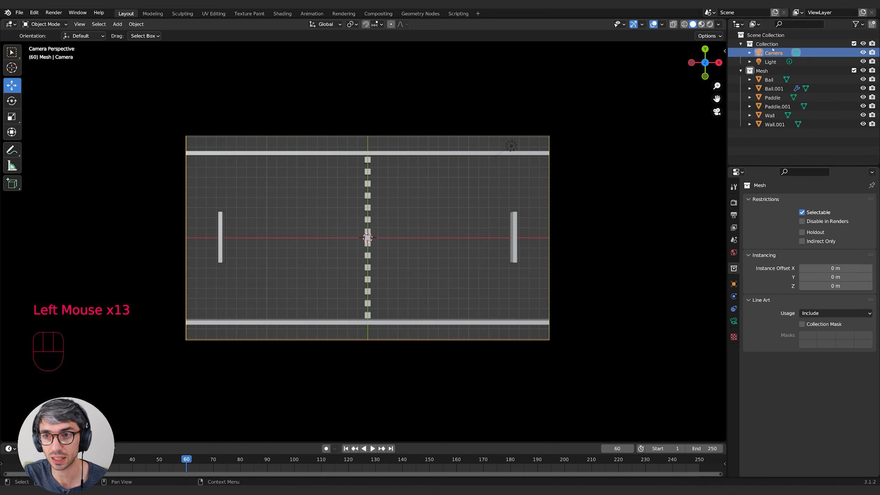
# Review the world, output, view layer and scene settings, ending on the render properties with the Eevee engine
pyautogui.click(734, 252)
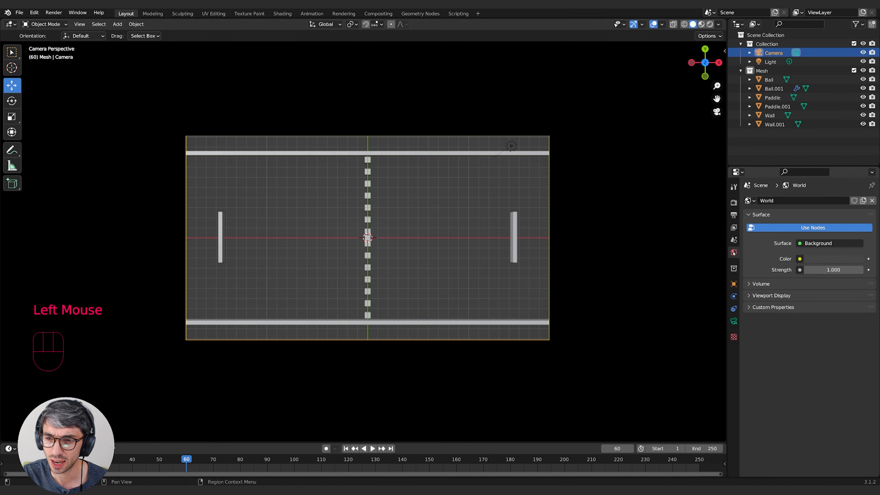
pyautogui.click(734, 202)
pyautogui.click(734, 215)
pyautogui.click(734, 227)
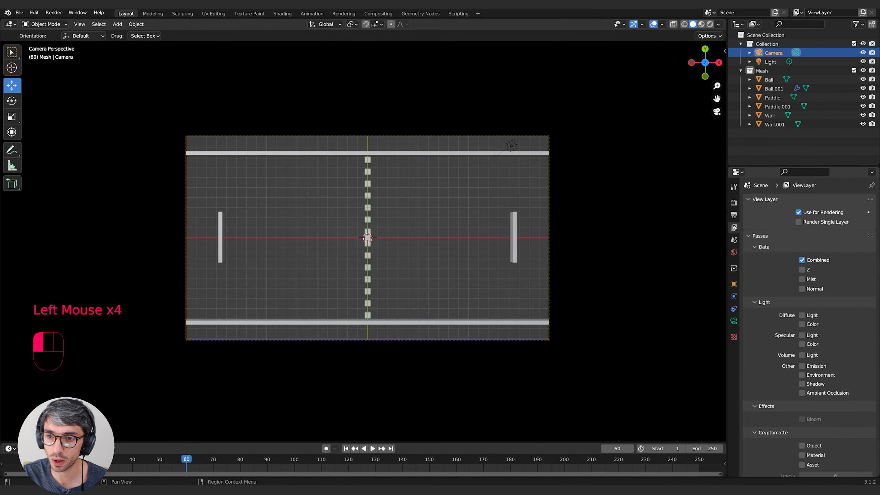
pyautogui.click(734, 240)
pyautogui.click(734, 252)
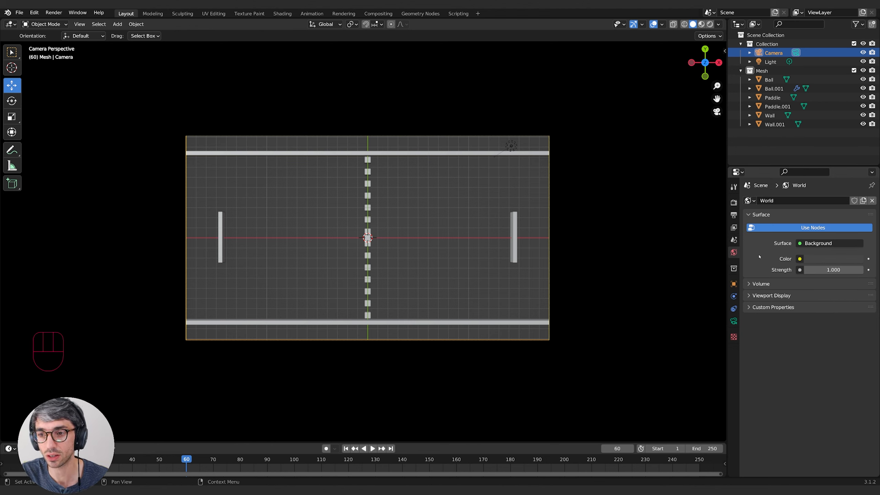
pyautogui.click(734, 240)
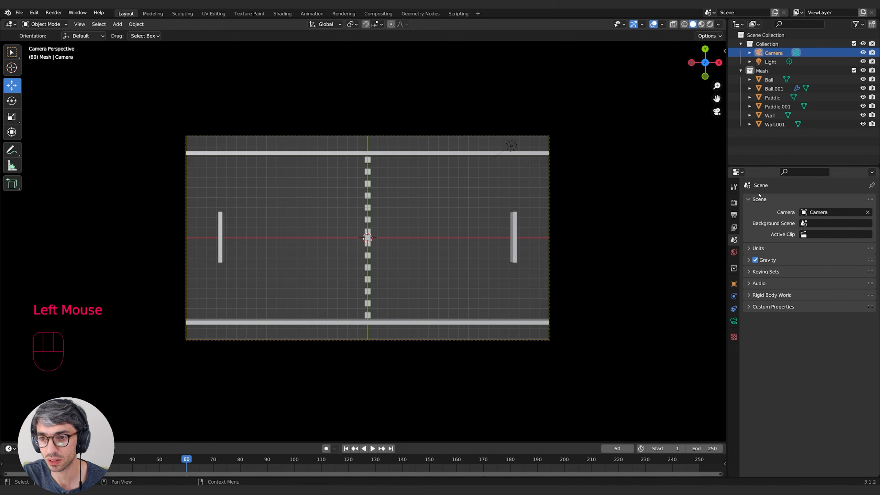
pyautogui.click(734, 227)
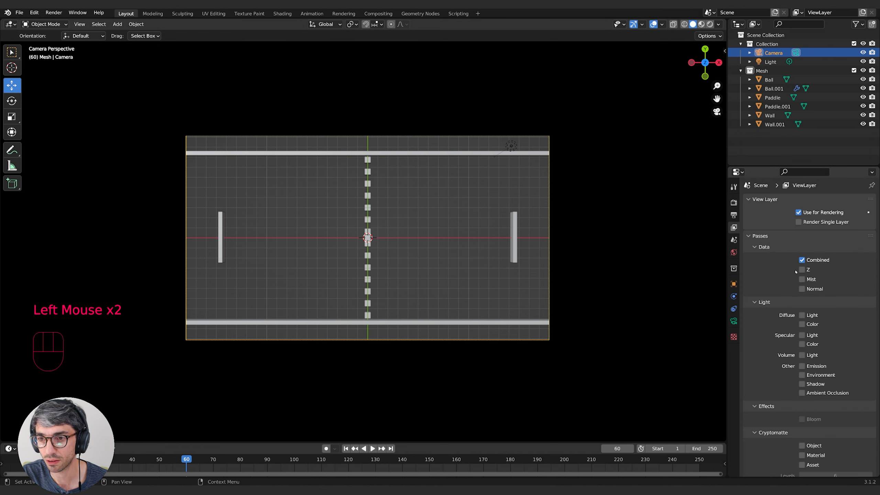
pyautogui.scroll(2, 778, 283)
pyautogui.scroll(-6, 778, 283)
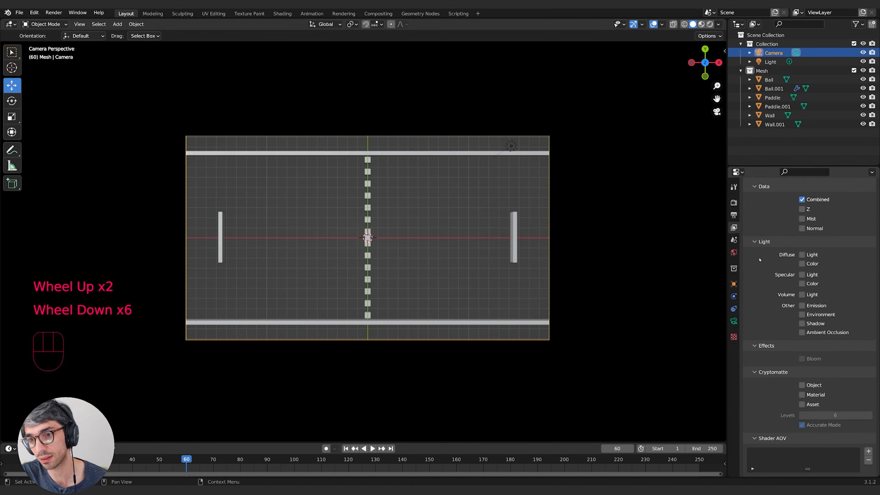
pyautogui.click(734, 215)
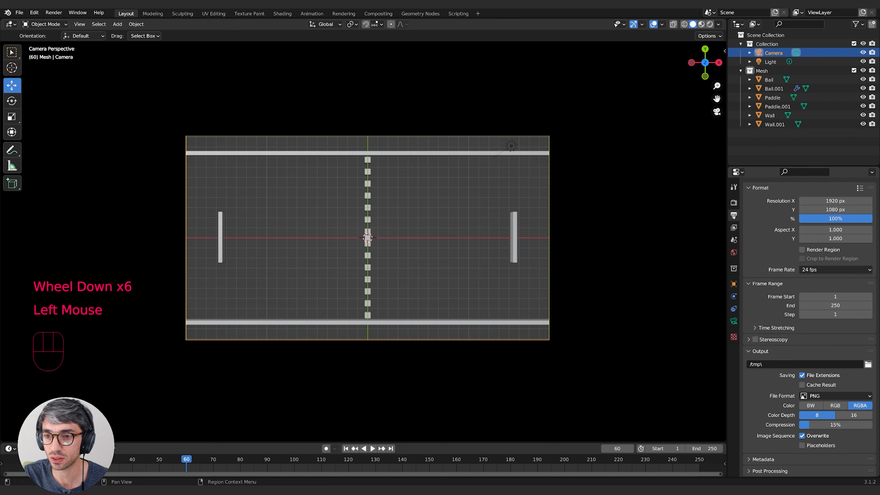
pyautogui.scroll(-2, 807, 208)
pyautogui.scroll(2, 825, 236)
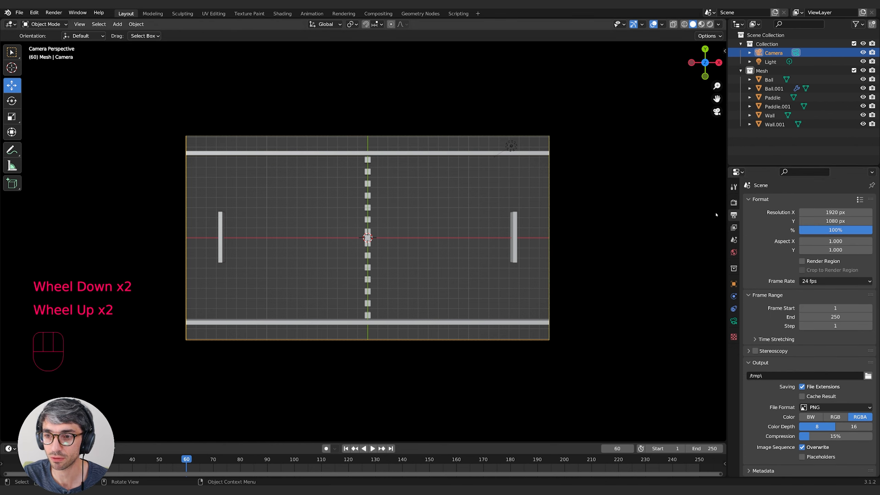
pyautogui.click(734, 202)
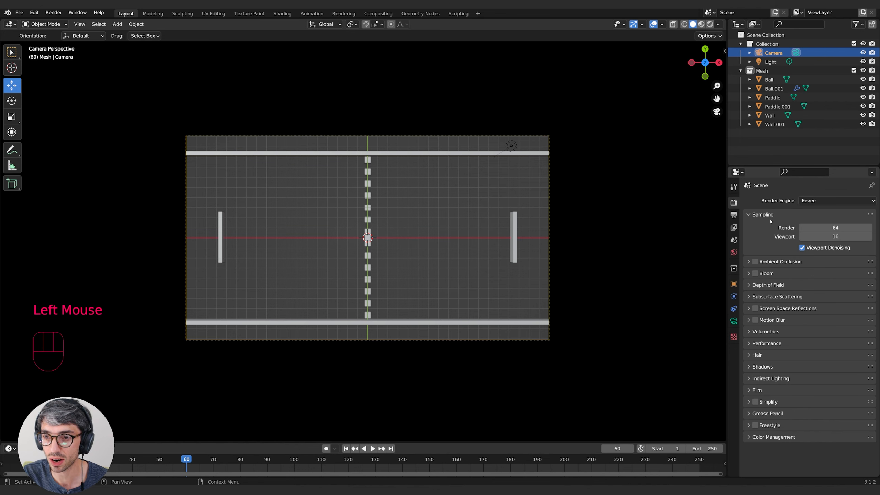
pyautogui.click(734, 215)
pyautogui.click(734, 202)
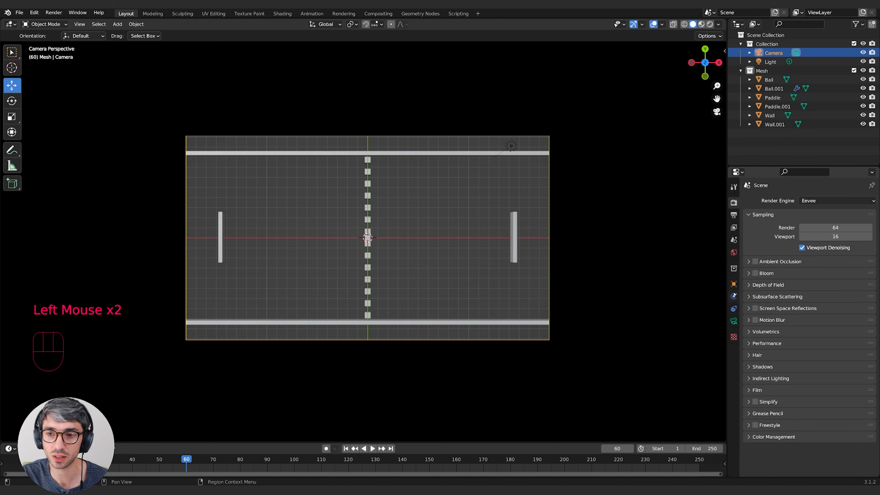
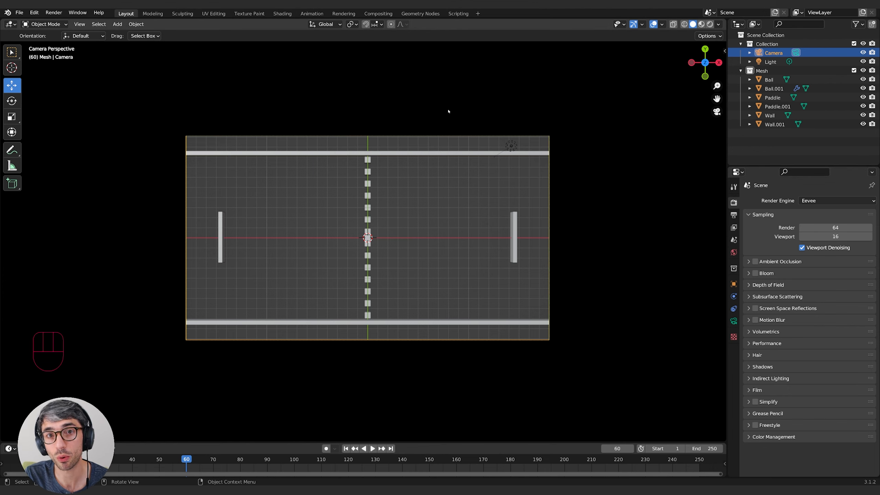
# Compare the wireframe, solid and material preview shading modes of the camera view, and leave the viewport in rendered shading
pyautogui.scroll(1, 551, 124)
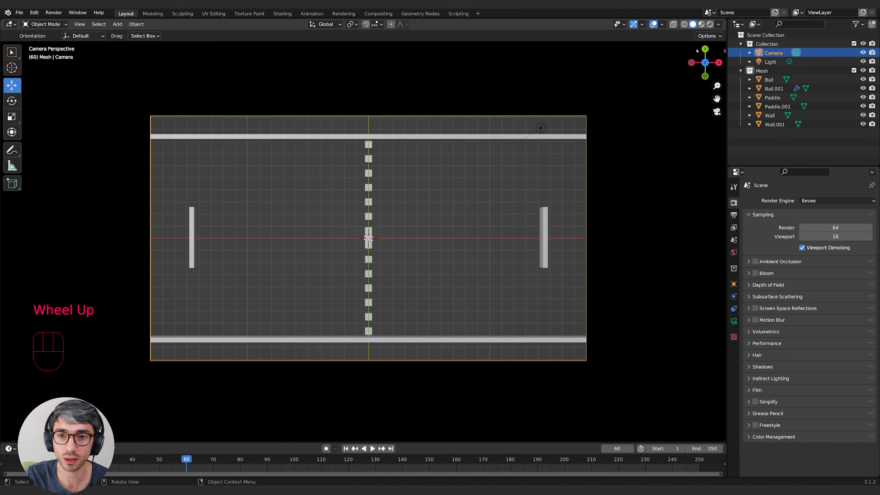
pyautogui.click(710, 24)
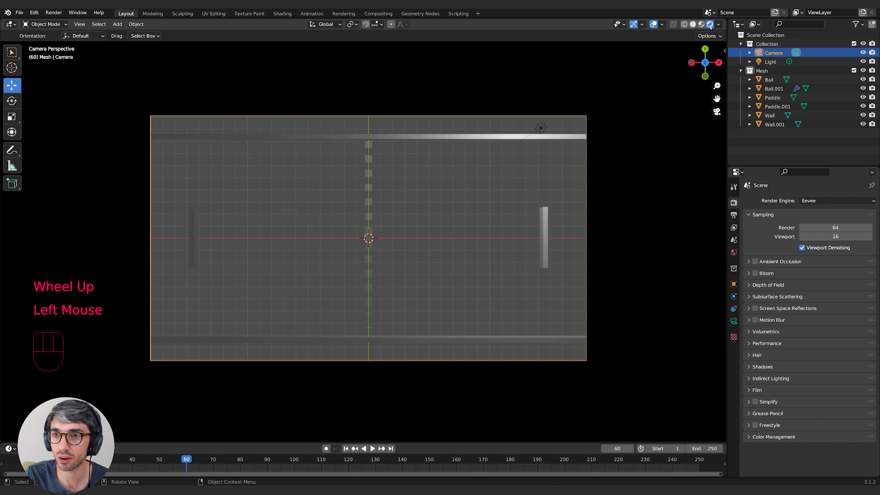
pyautogui.click(683, 25)
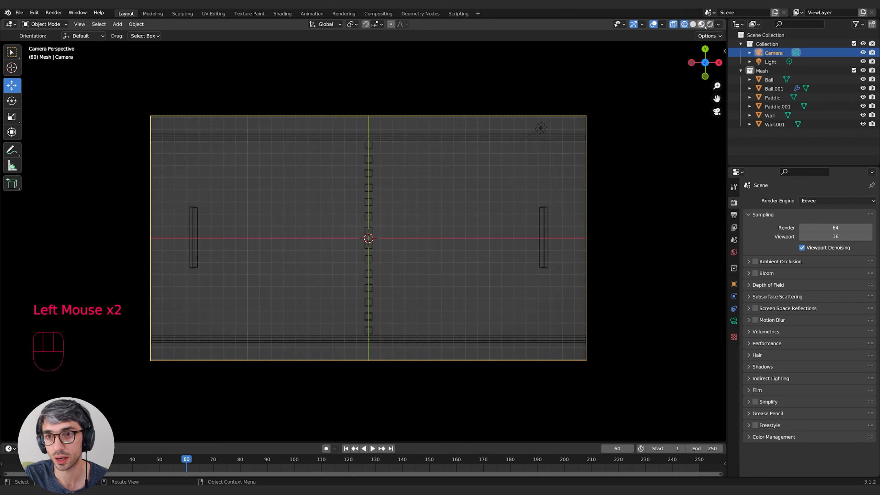
pyautogui.click(694, 24)
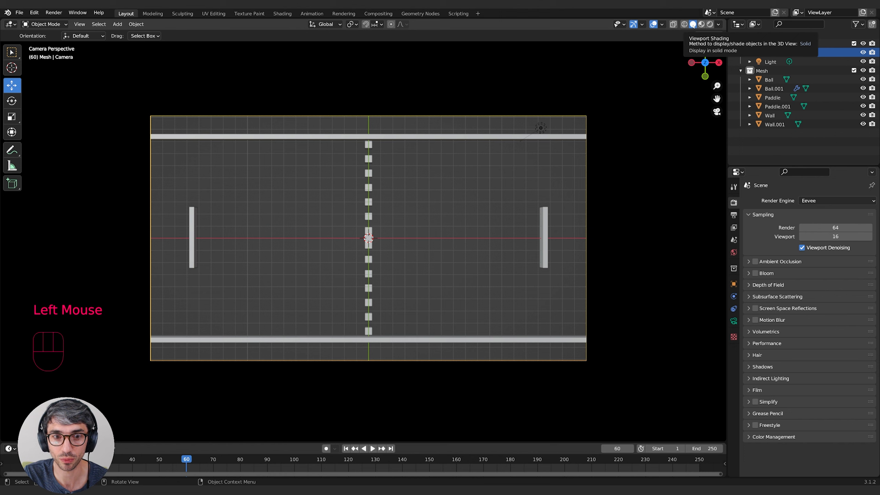
pyautogui.click(701, 25)
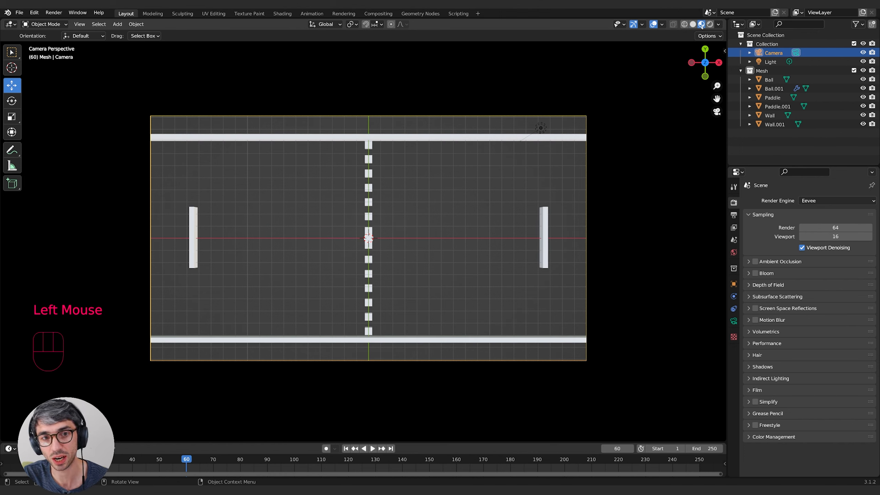
pyautogui.click(710, 25)
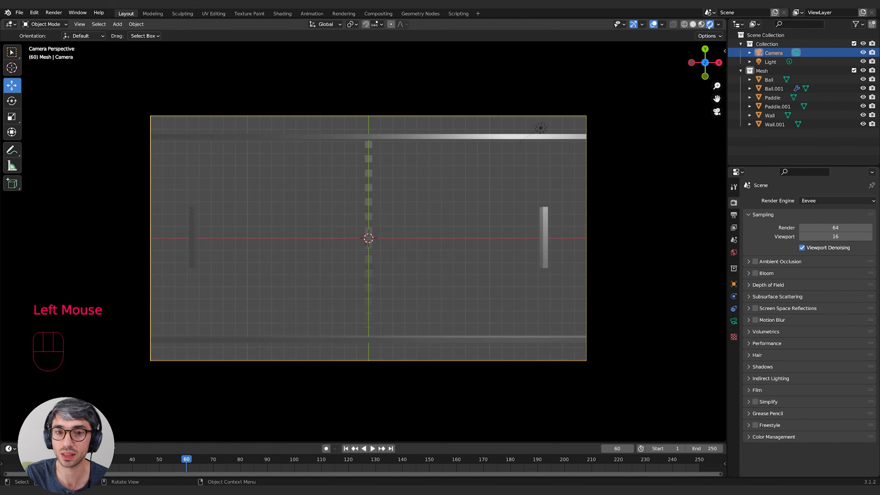
# Delete the light from the scene
pyautogui.doubleClick(541, 128)
pyautogui.press('g')
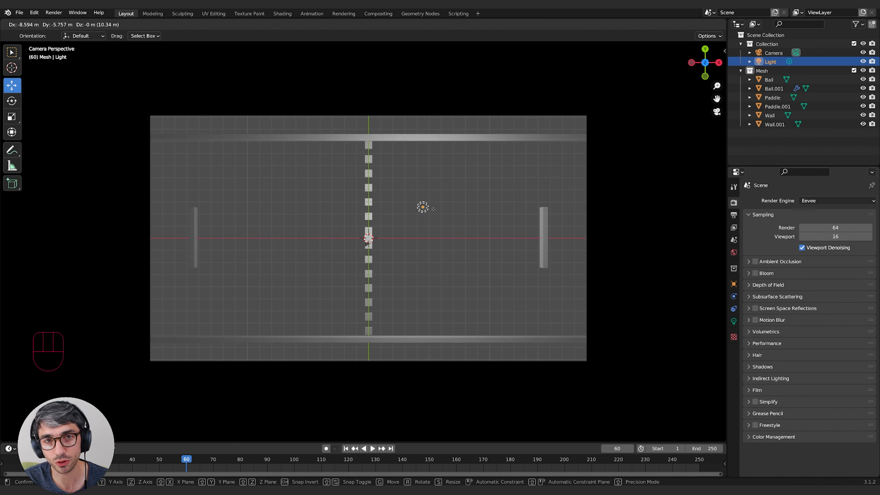
pyautogui.press('Escape')
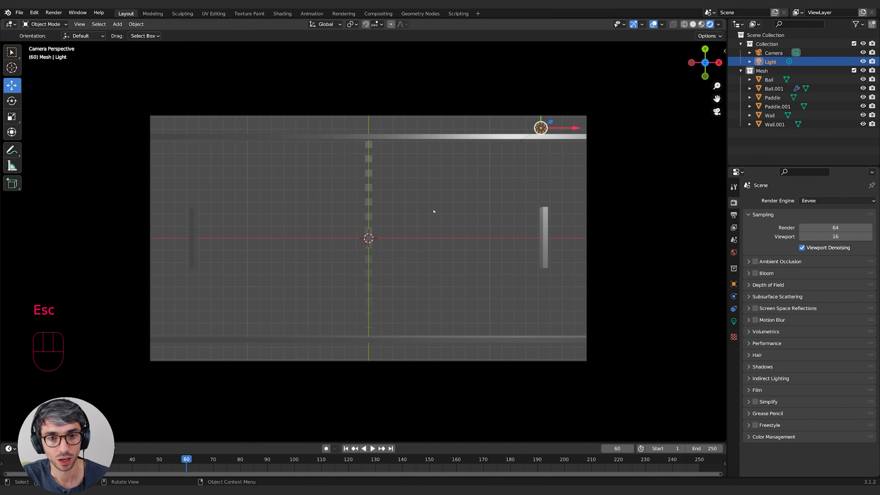
pyautogui.press('x')
pyautogui.click(477, 192)
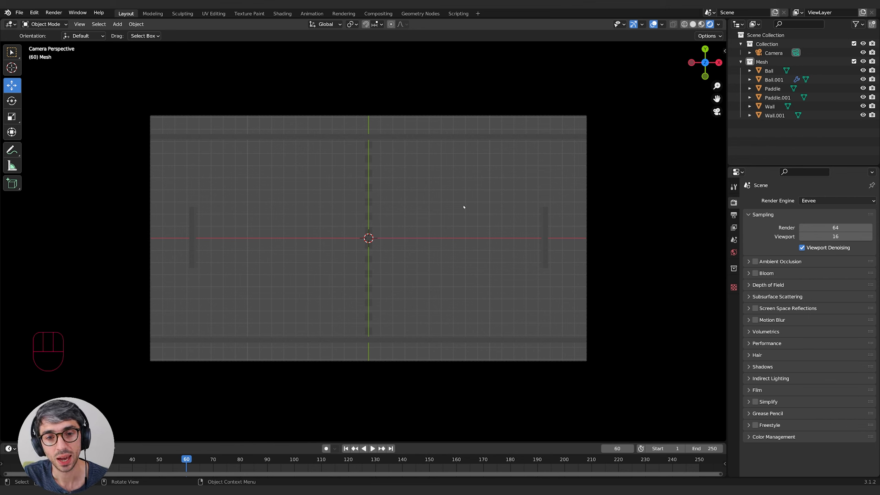
# Hide the viewport overlays and gizmos, select the left paddle, and toggle the overlays to check its selection outline, leaving them off
pyautogui.click(654, 24)
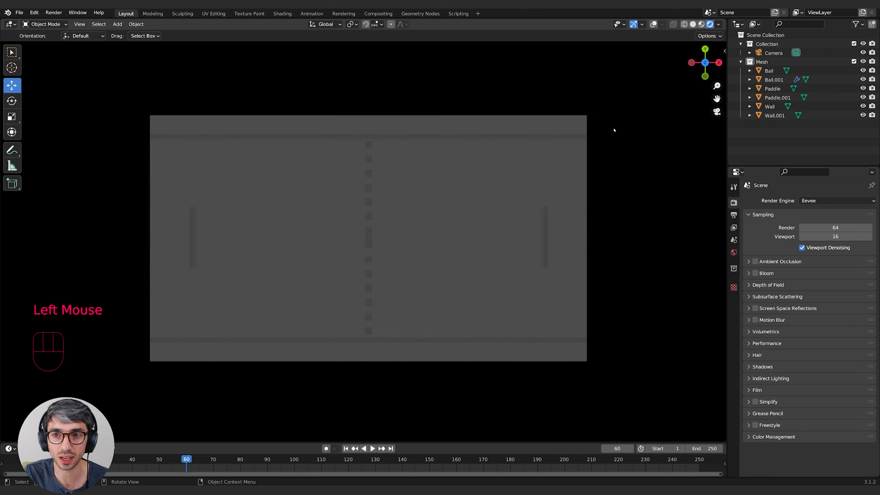
pyautogui.click(634, 24)
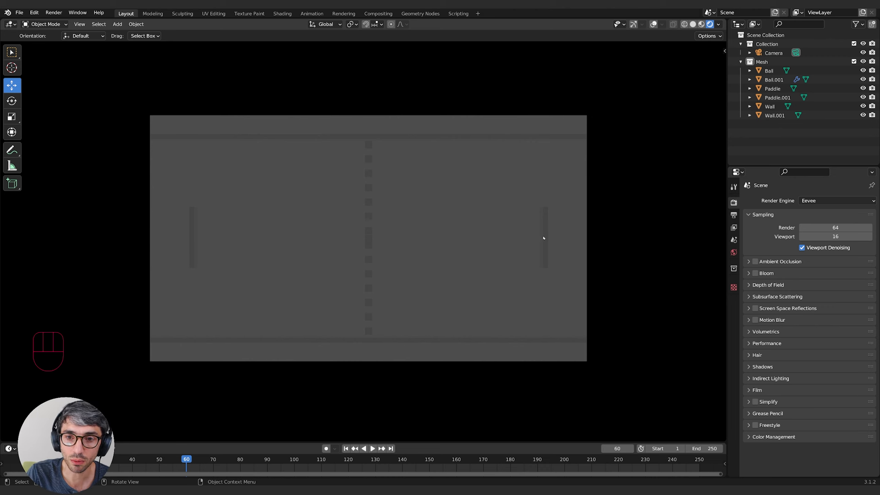
pyautogui.click(771, 89)
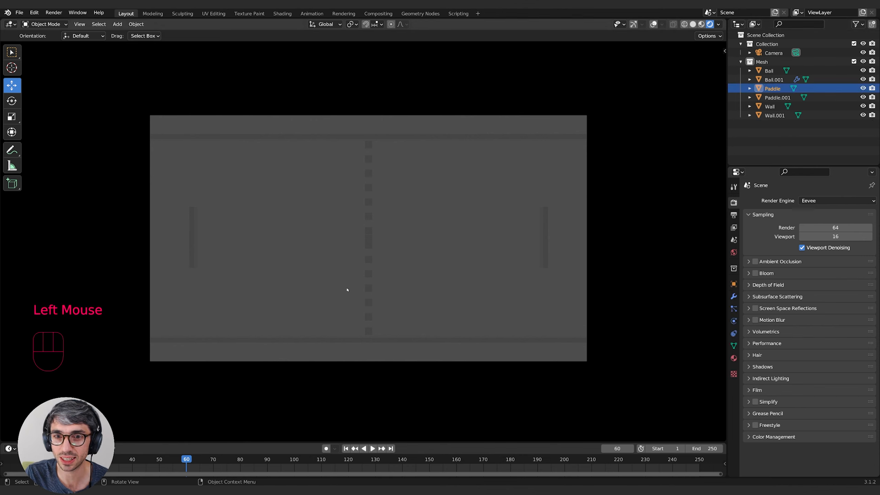
pyautogui.click(654, 24)
pyautogui.click(653, 24)
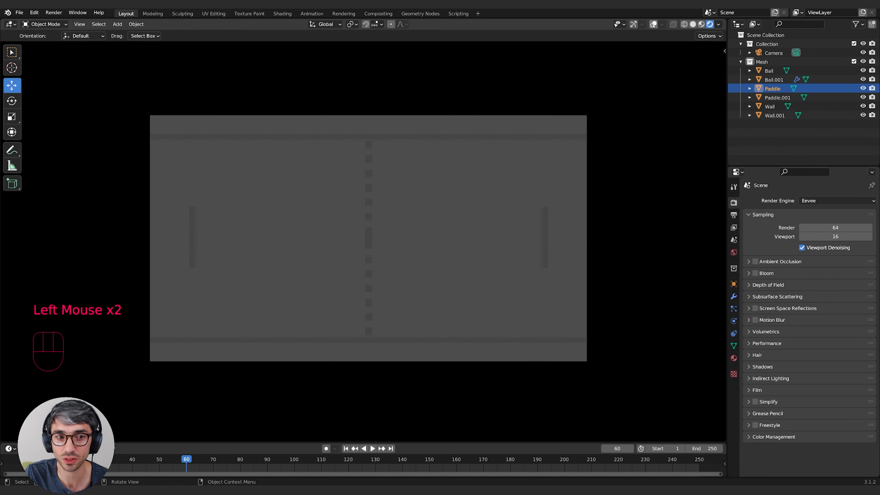
pyautogui.click(653, 24)
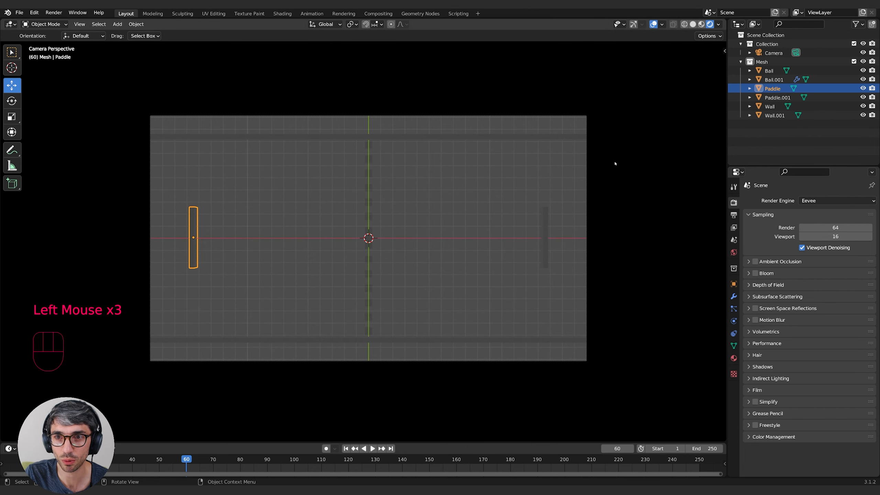
pyautogui.click(653, 24)
pyautogui.click(653, 24)
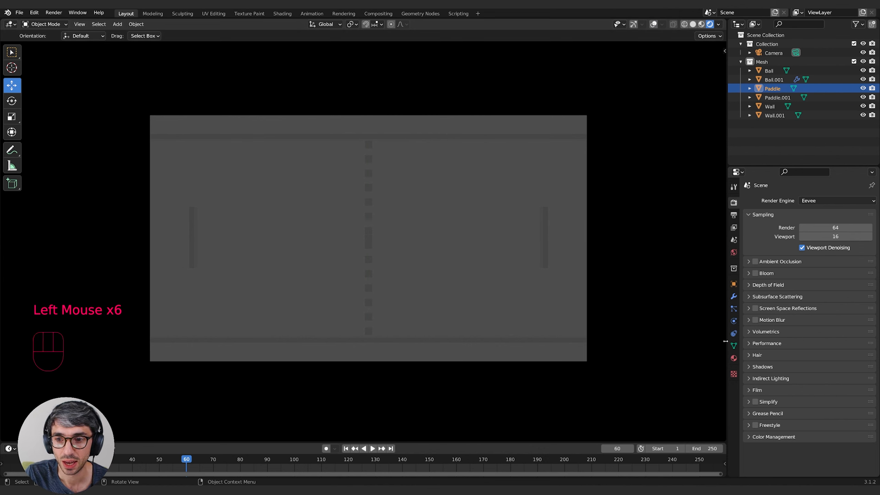
# Set the emission color of the left paddle's material to white
pyautogui.click(734, 358)
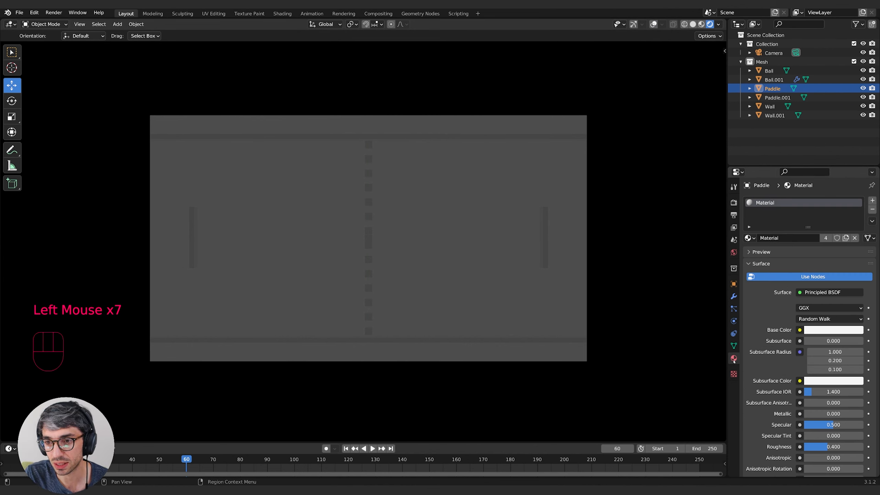
pyautogui.scroll(-5, 771, 380)
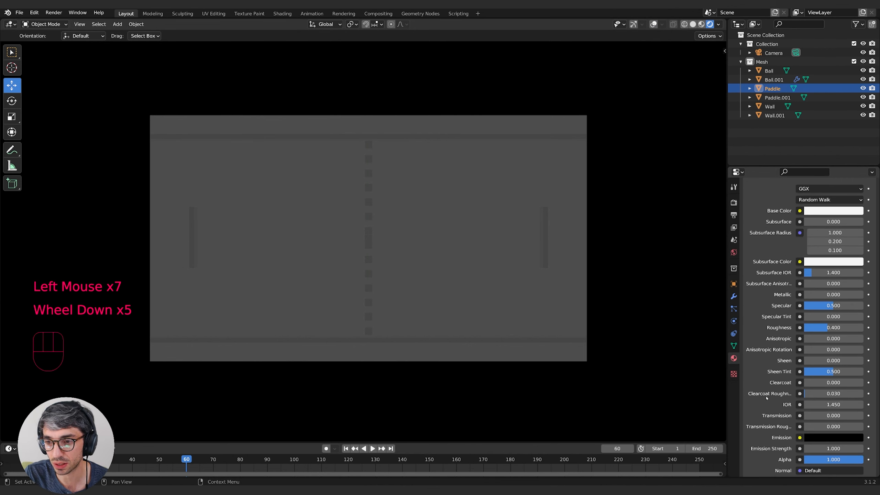
pyautogui.scroll(-1, 767, 397)
pyautogui.scroll(8, 769, 395)
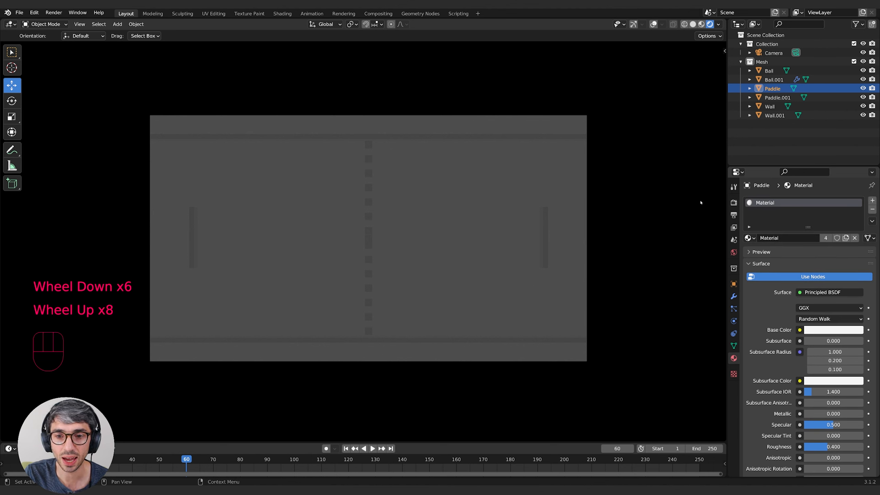
pyautogui.scroll(-8, 772, 376)
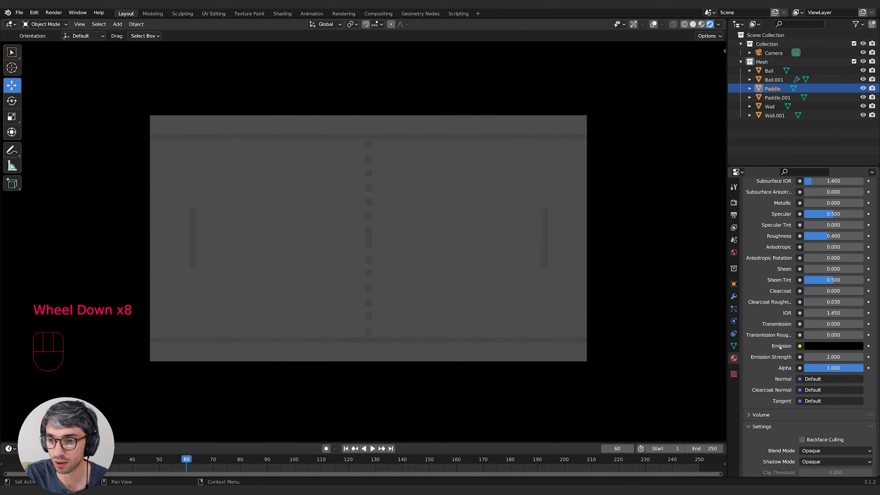
pyautogui.click(839, 346)
pyautogui.moveTo(857, 283); pyautogui.dragTo(857, 216)
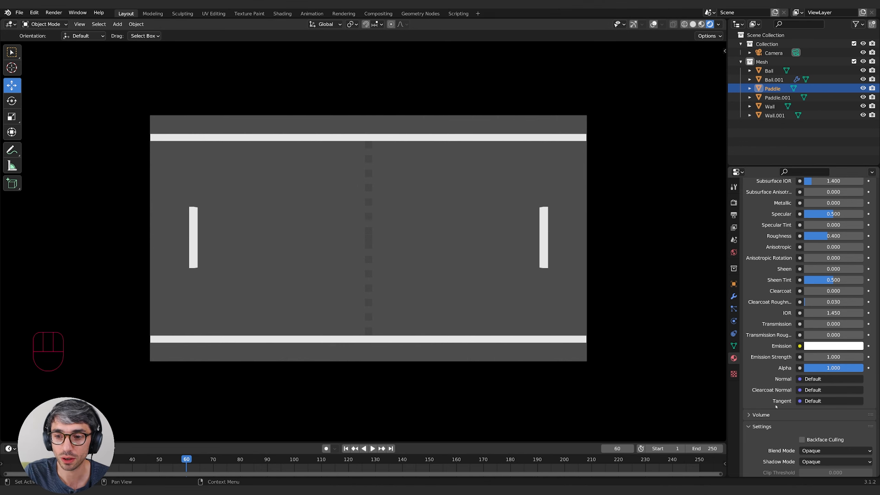
# Rename the paddle's material as White Glow
pyautogui.scroll(3, 755, 346)
pyautogui.scroll(-1, 755, 346)
pyautogui.scroll(2, 754, 346)
pyautogui.scroll(3, 756, 348)
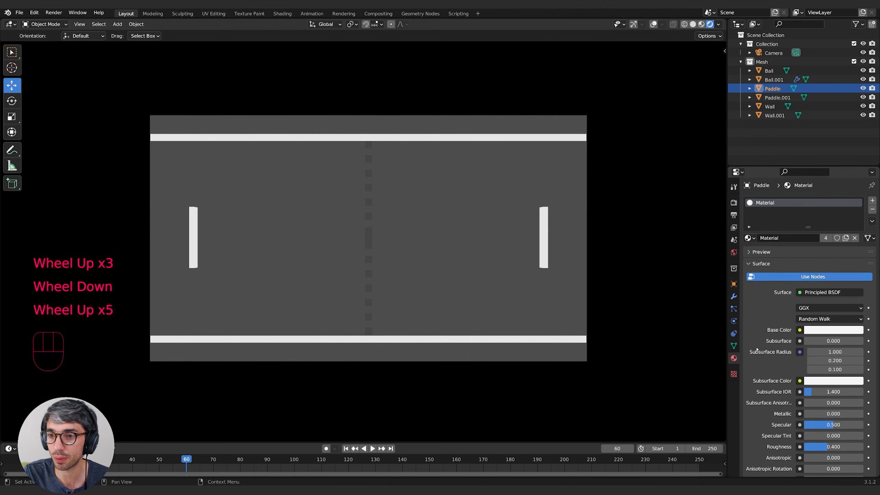
pyautogui.click(790, 238)
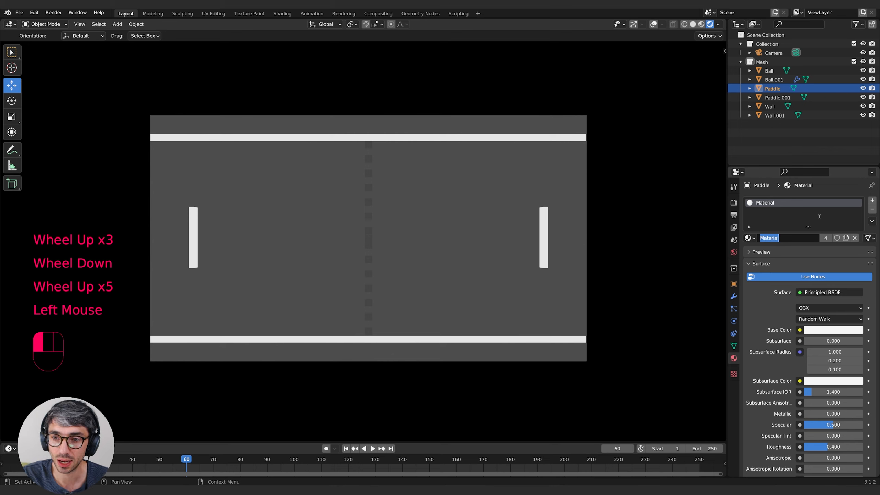
pyautogui.write('White G')
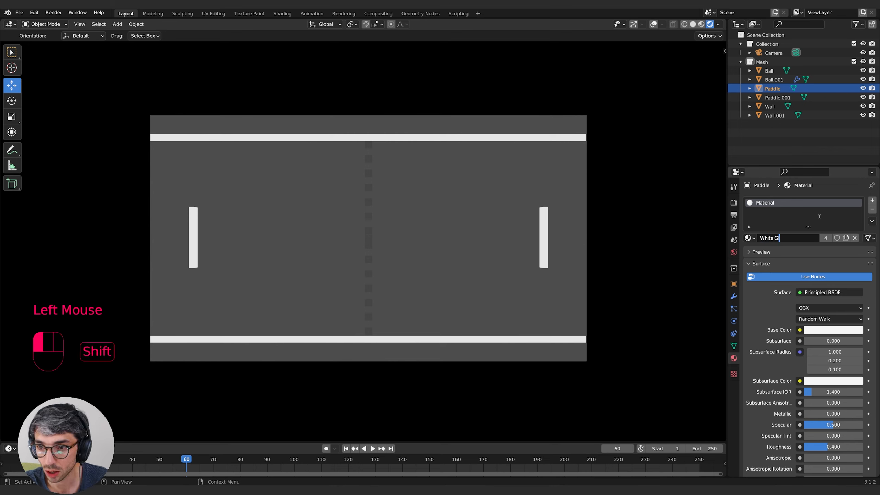
pyautogui.write('low')
pyautogui.press('Return')
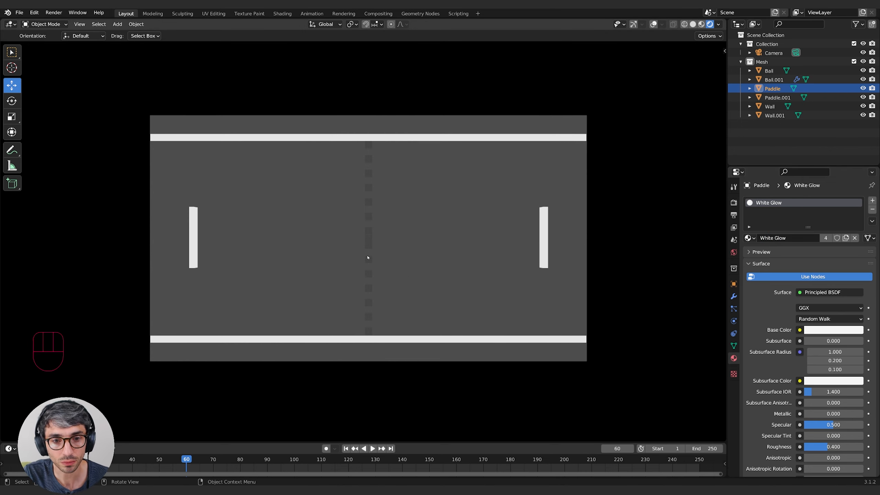
# Assign the existing White Glow material to the dashed centre line
pyautogui.click(369, 261)
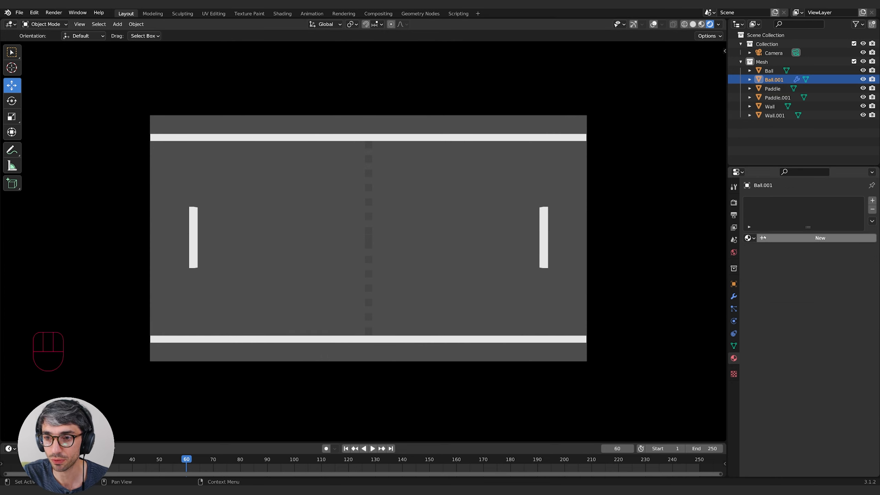
pyautogui.click(734, 359)
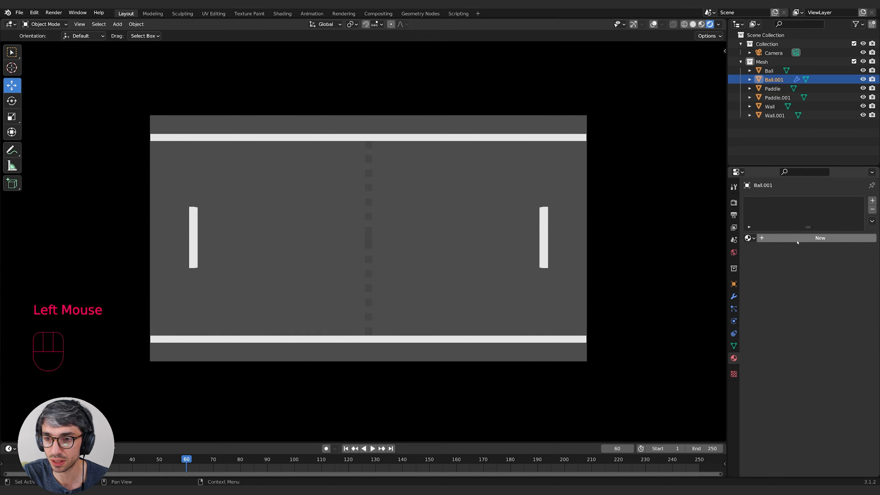
pyautogui.click(749, 238)
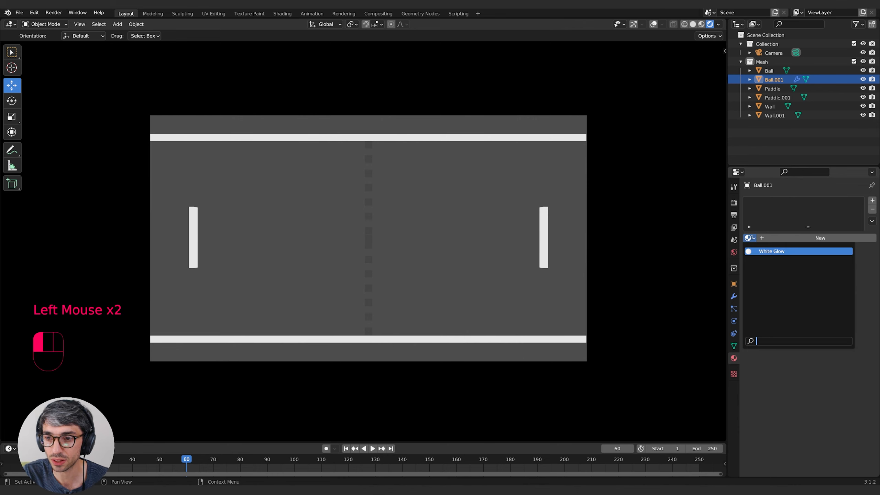
pyautogui.click(777, 252)
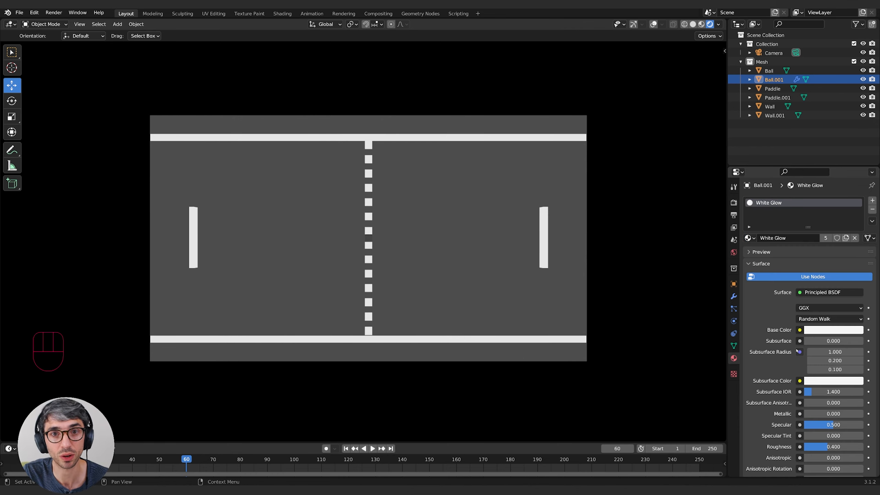
pyautogui.click(748, 238)
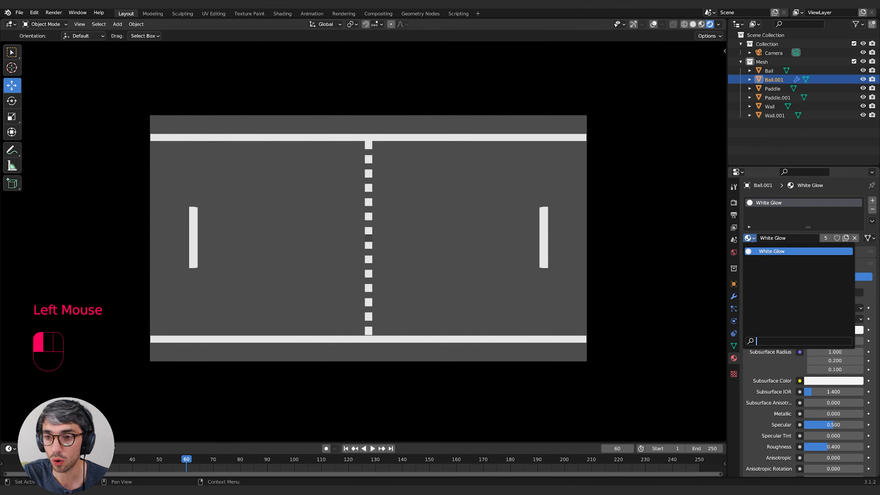
pyautogui.click(818, 249)
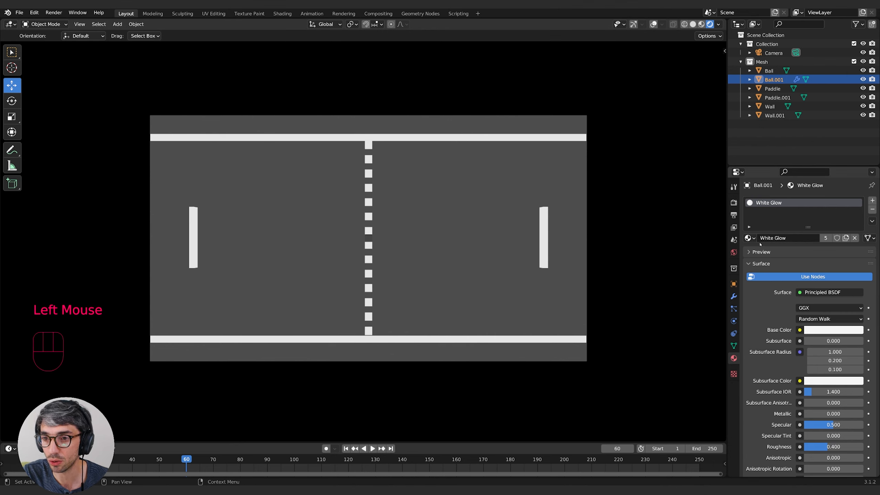
pyautogui.click(750, 239)
pyautogui.click(792, 252)
# Unlink White Glow from the dashed centre line and give the line a new material named Boundry
pyautogui.click(855, 238)
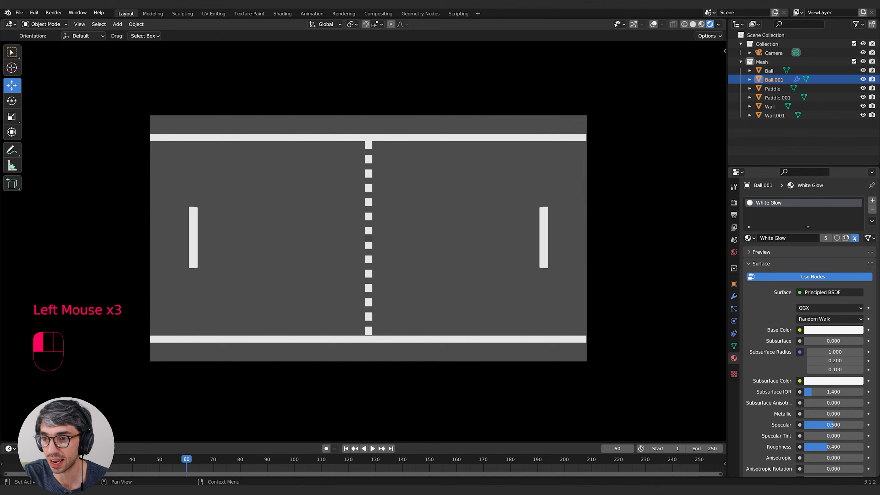
pyautogui.click(811, 237)
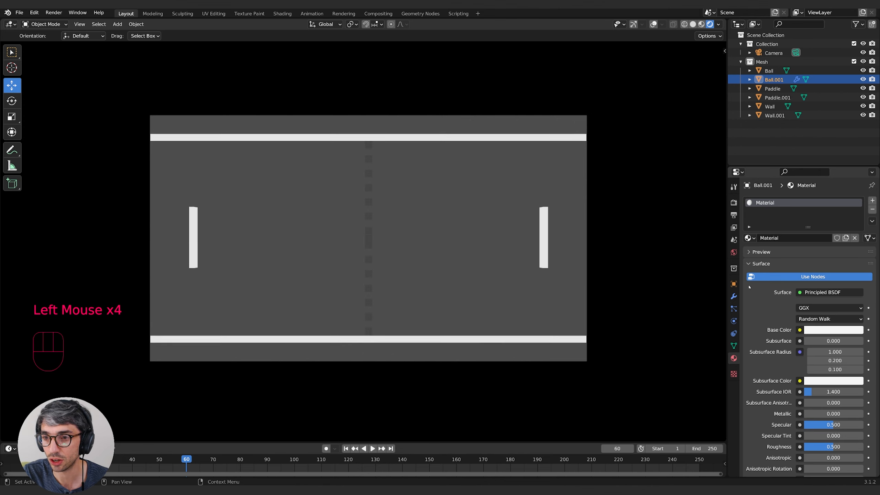
pyautogui.click(789, 238)
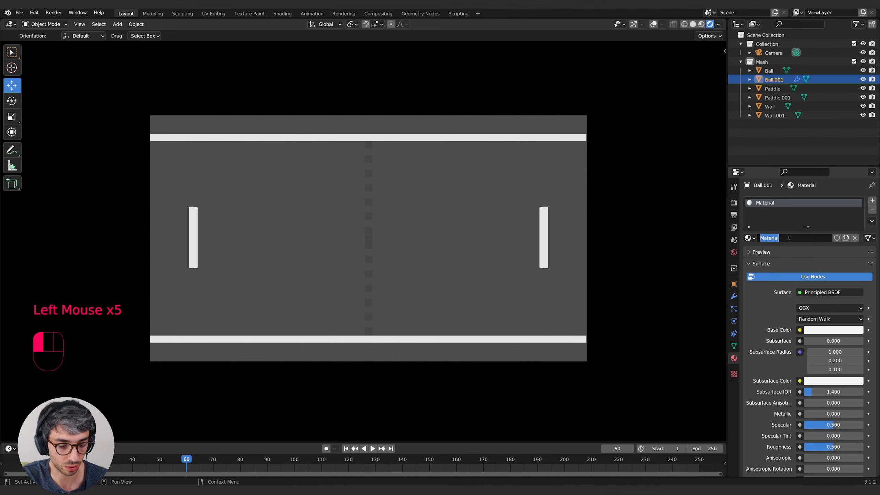
pyautogui.write('Bouindr')
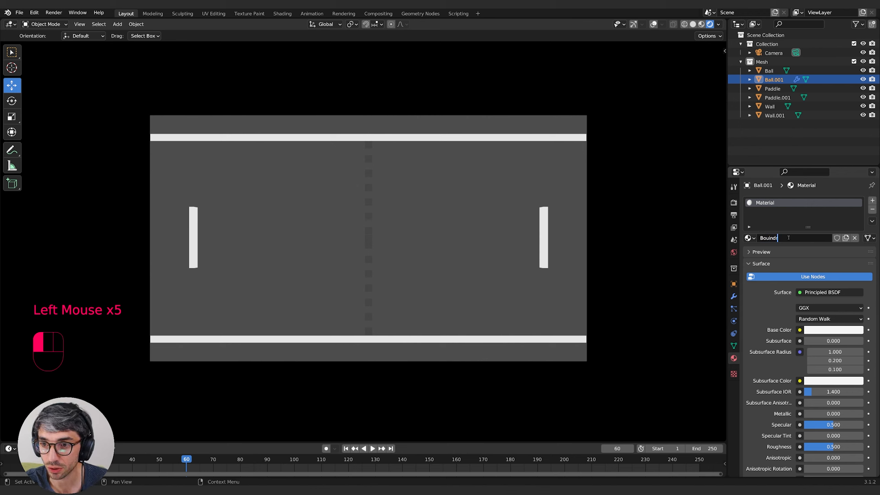
pyautogui.press('BackSpace')
pyautogui.press('BackSpace')
pyautogui.press('BackSpace')
pyautogui.write('ndry')
pyautogui.press('Return')
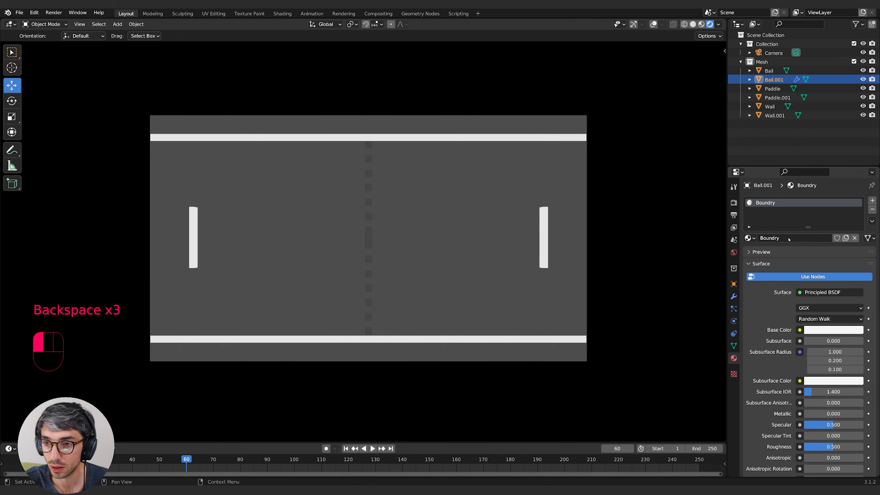
# Set the Boundry material's emission color to a dim grey, darker than the paddles and walls
pyautogui.scroll(-8, 794, 277)
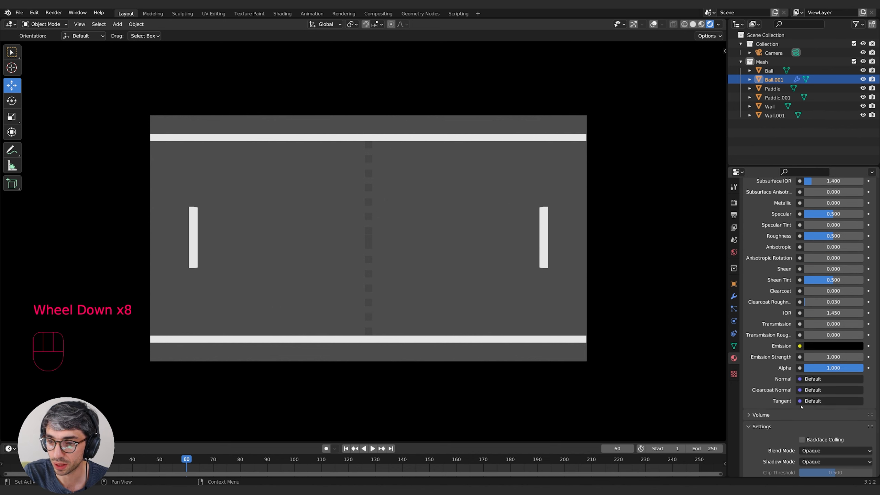
pyautogui.click(833, 346)
pyautogui.click(856, 251)
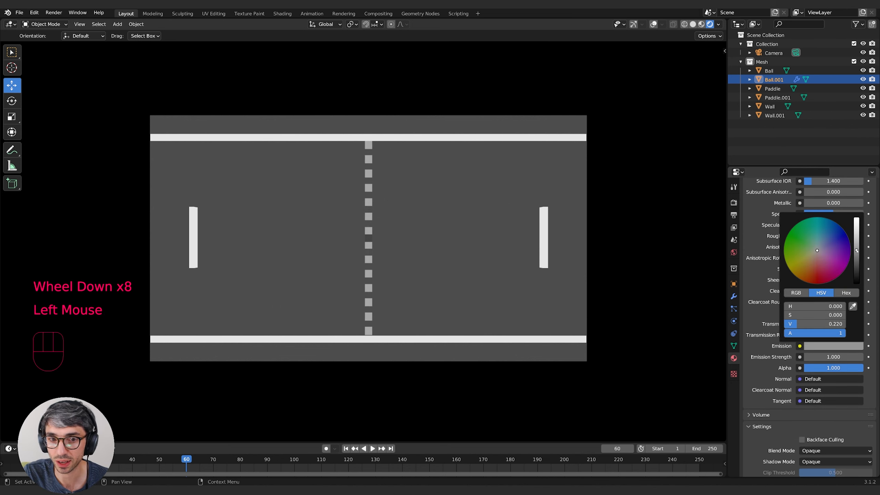
pyautogui.moveTo(857, 251); pyautogui.dragTo(857, 261)
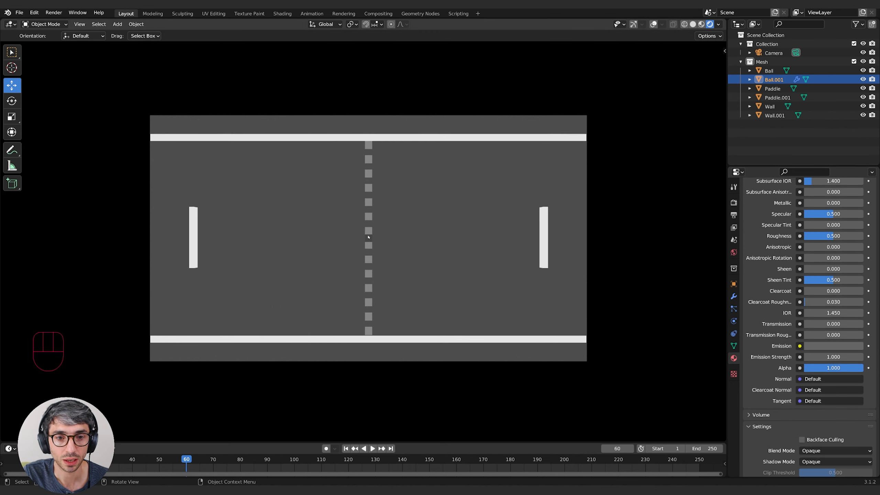
# Select the ball at the centre of the field and create a new material for it named Ball
pyautogui.click(368, 236)
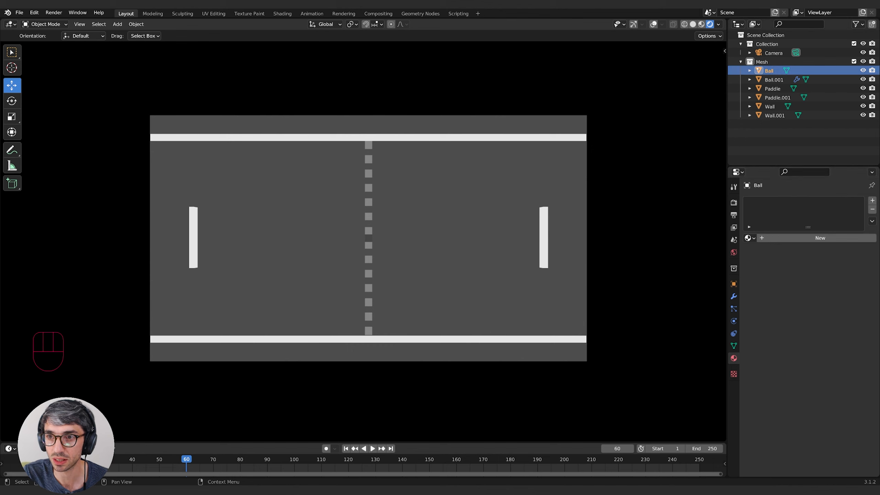
pyautogui.click(765, 71)
pyautogui.click(803, 237)
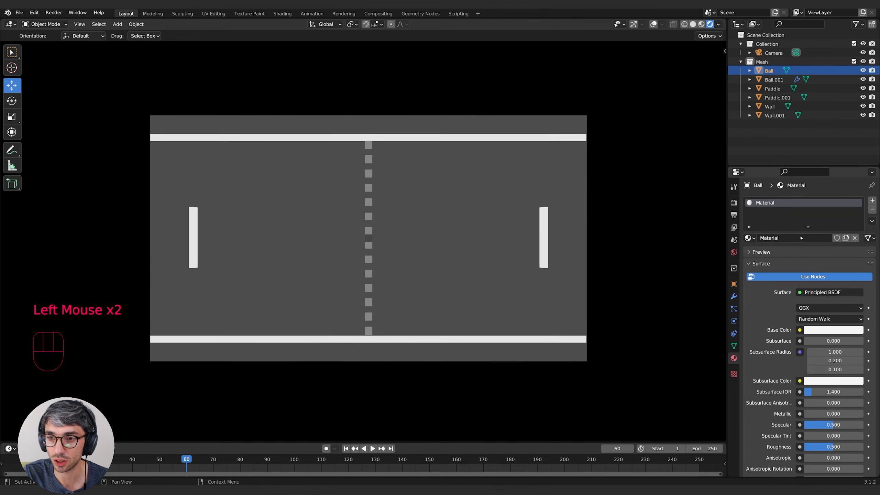
pyautogui.click(786, 238)
pyautogui.write('Ball')
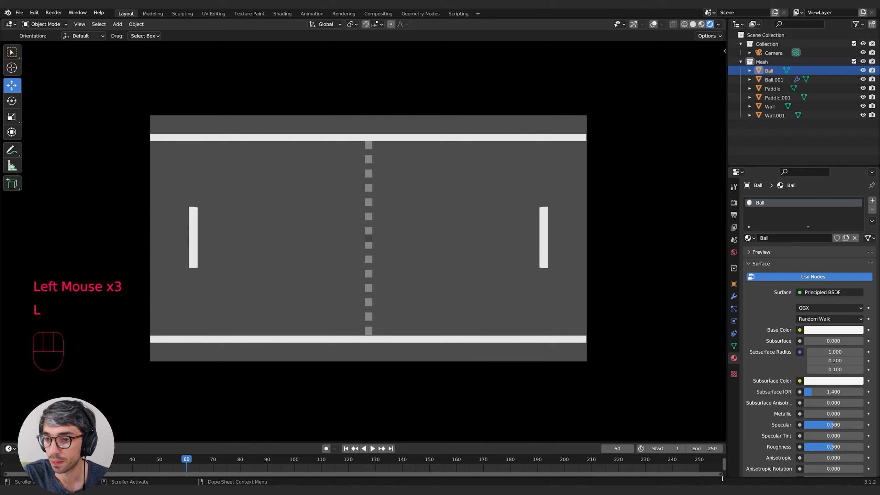
# Set the Ball material's emission color to white and its emission strength to 2
pyautogui.scroll(-2, 778, 424)
pyautogui.scroll(-9, 778, 424)
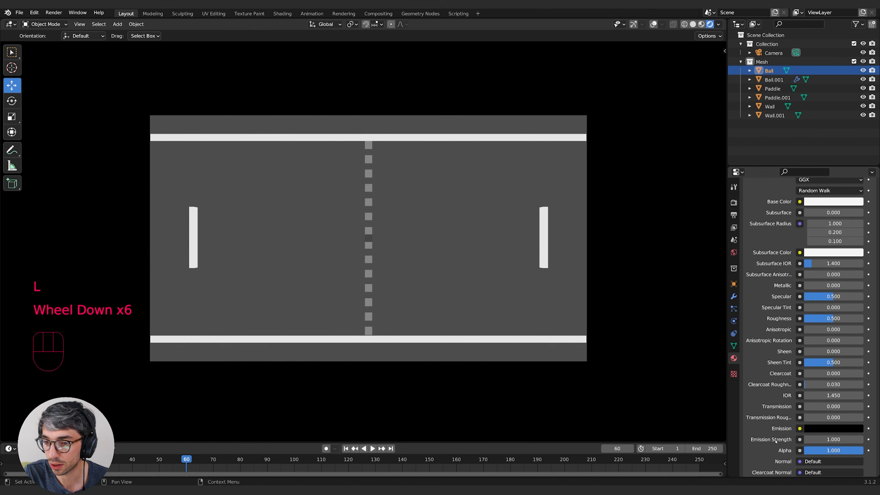
pyautogui.click(838, 332)
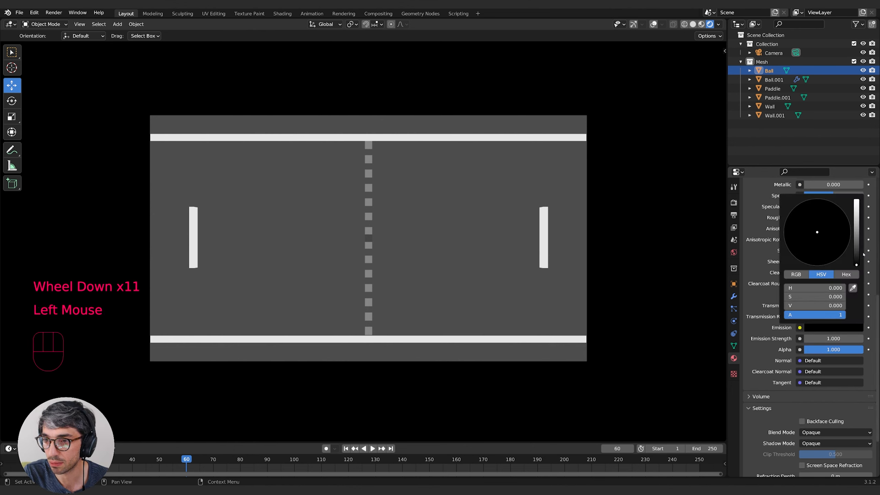
pyautogui.moveTo(857, 260); pyautogui.dragTo(857, 197)
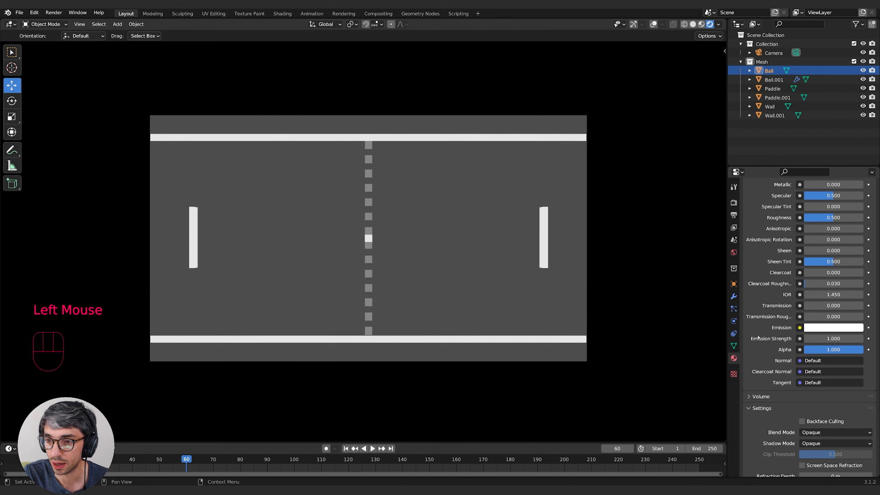
pyautogui.scroll(2, 835, 366)
pyautogui.click(835, 366)
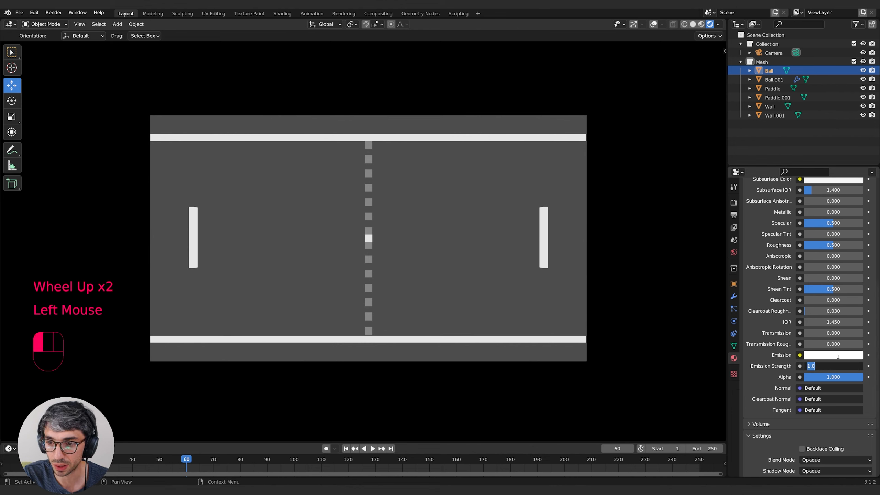
pyautogui.write('2')
pyautogui.press('Return')
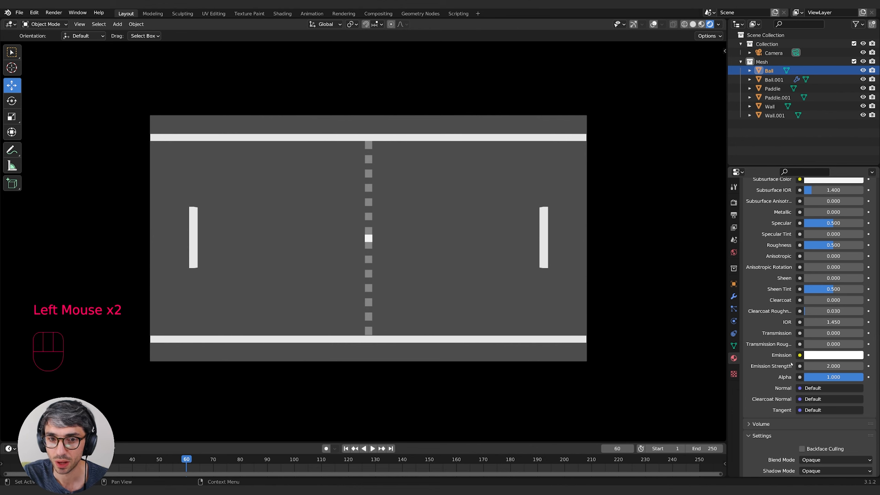
# Enable Bloom in the Eevee render settings
pyautogui.click(734, 203)
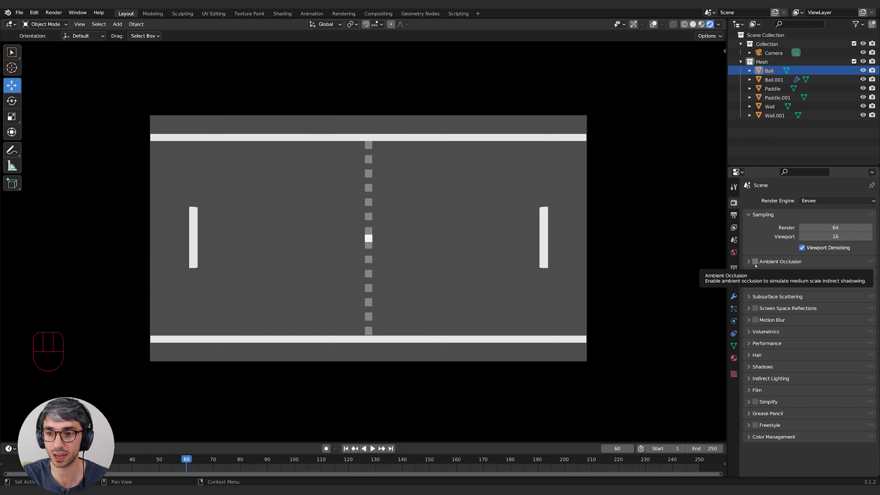
pyautogui.click(769, 275)
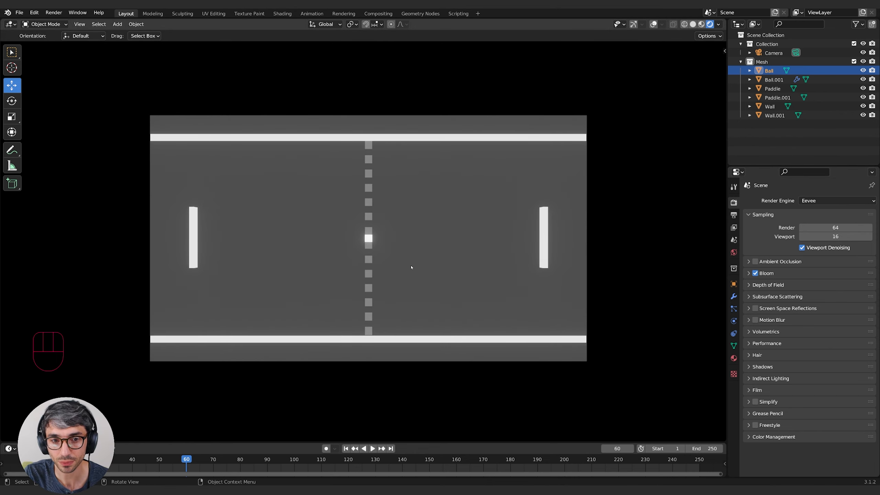
# Move the ball along the X axis from the centre line towards the right paddle
pyautogui.click(769, 72)
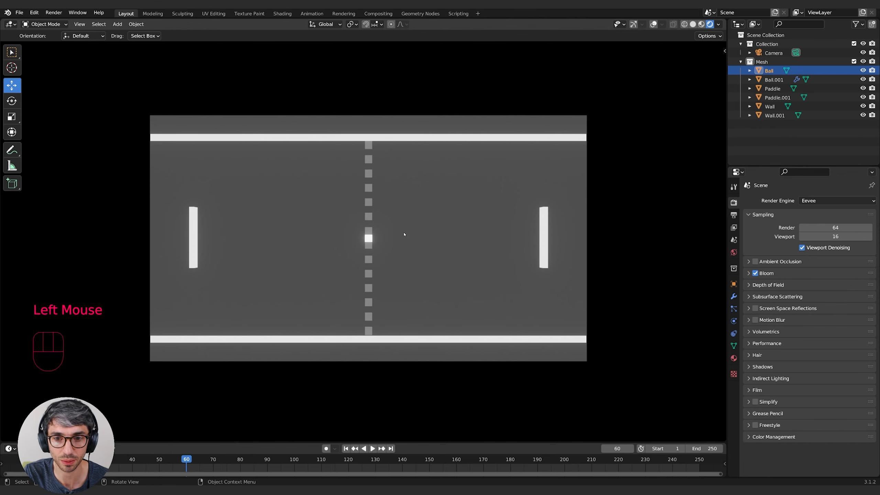
pyautogui.press('g')
pyautogui.press('x')
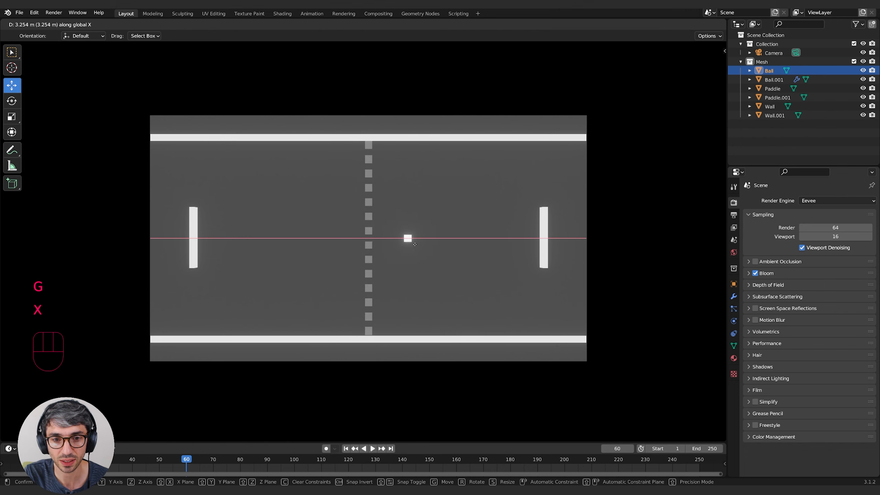
pyautogui.click(435, 246)
# Turn on the viewport overlays and rename the dashed centre line object Ball.001 to Boundry
pyautogui.click(784, 82)
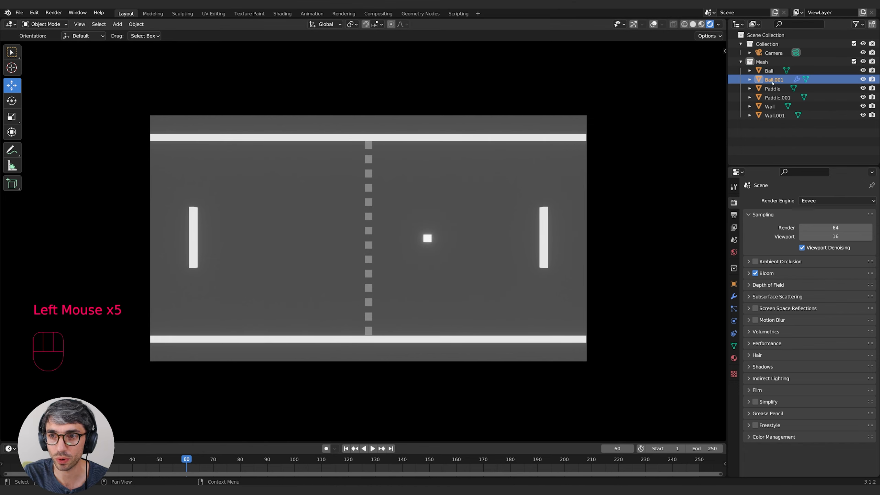
pyautogui.click(654, 24)
pyautogui.doubleClick(773, 81)
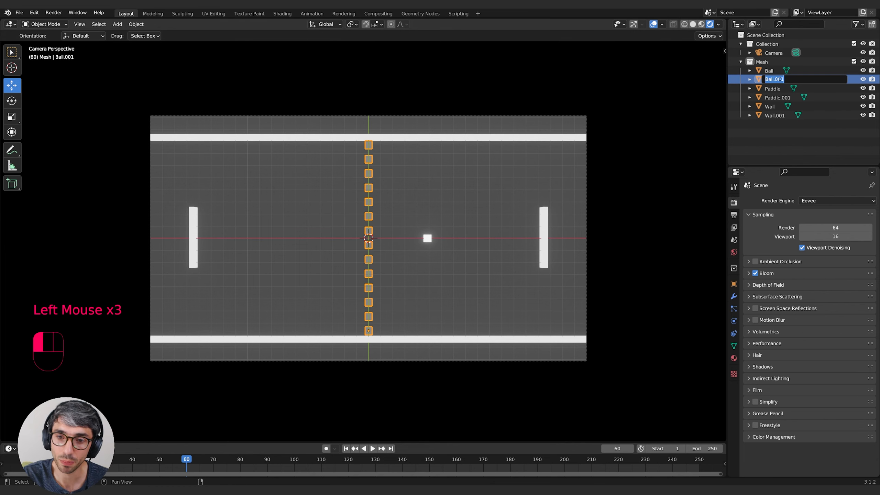
pyautogui.write('Boundry')
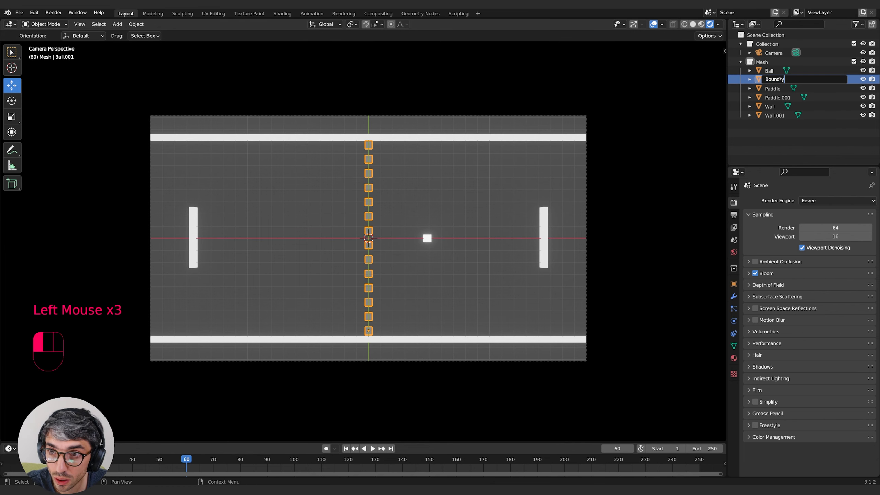
pyautogui.press('Return')
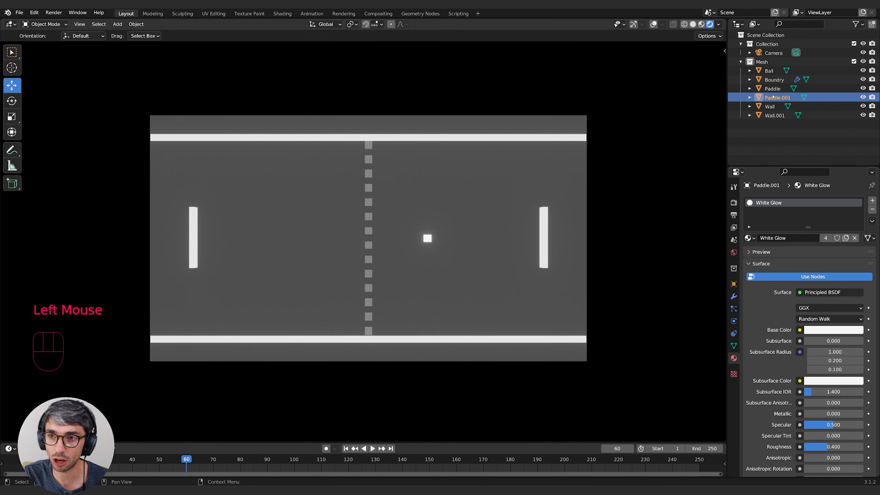
# Raise the emission strength of the paddle's White Glow material to 2.1
pyautogui.click(772, 89)
pyautogui.click(734, 358)
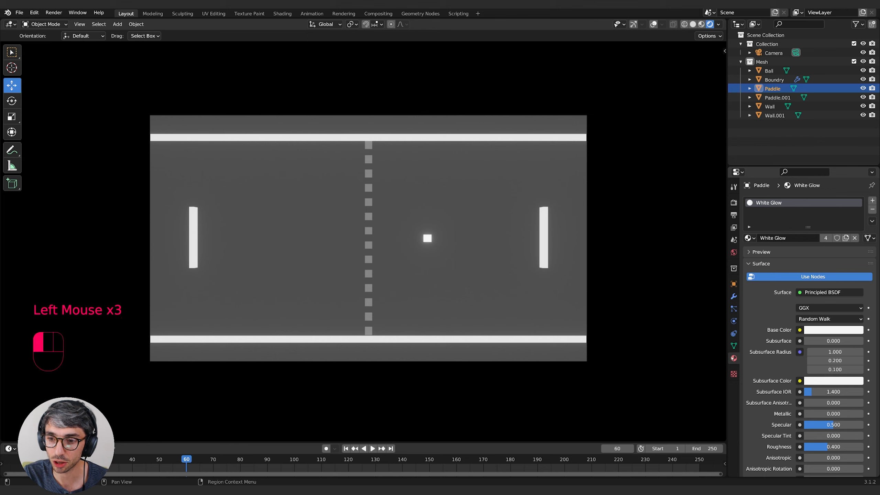
pyautogui.scroll(-9, 771, 329)
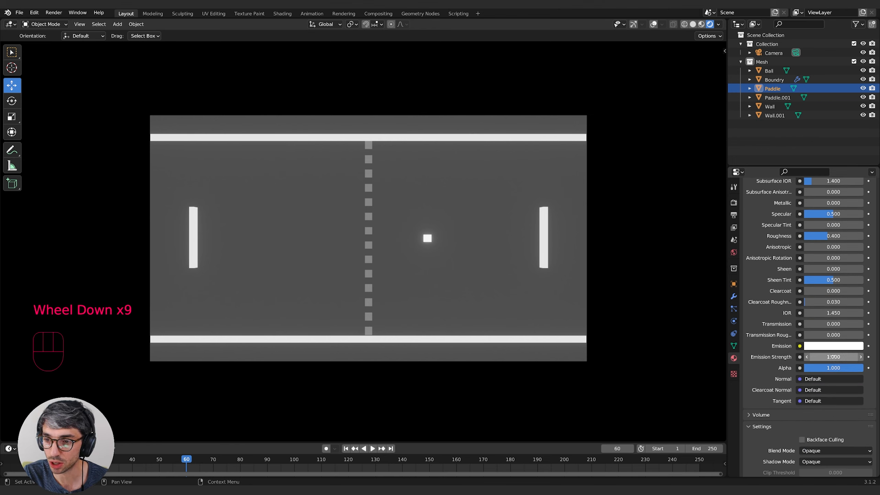
pyautogui.moveTo(834, 357)
pyautogui.mouseDown()
pyautogui.moveTo(860, 357)
pyautogui.moveTo(839, 357)
pyautogui.mouseUp()
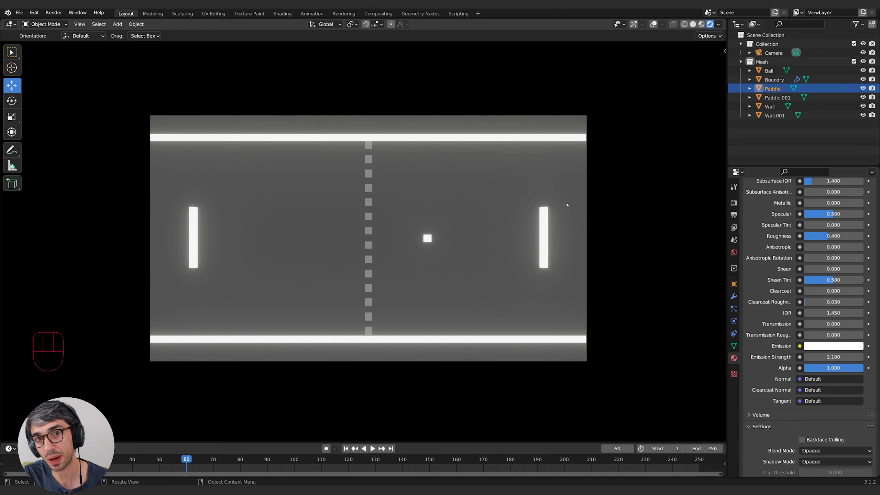
# Darken the world background color to black and clear the object selection
pyautogui.click(734, 252)
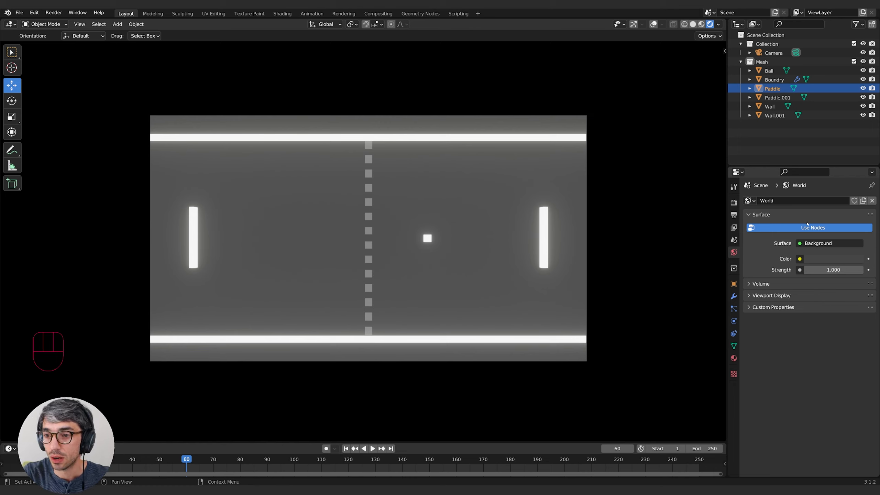
pyautogui.click(830, 259)
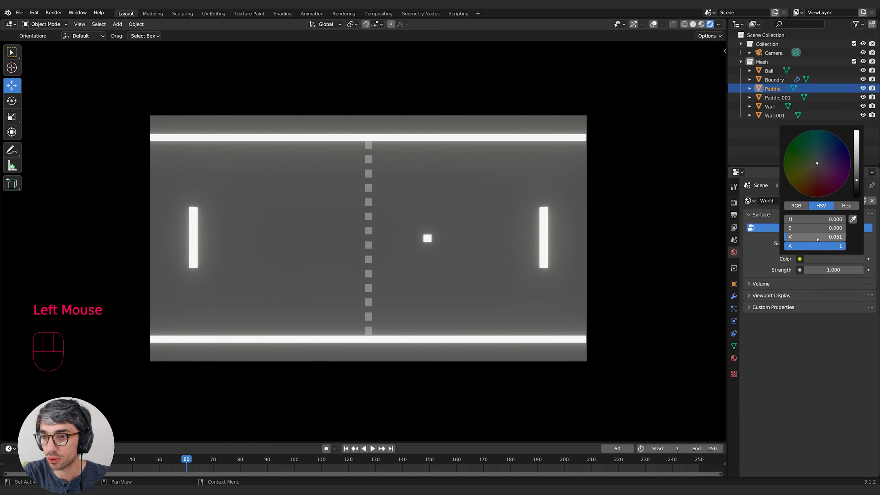
pyautogui.moveTo(856, 180); pyautogui.dragTo(856, 196)
pyautogui.click(823, 385)
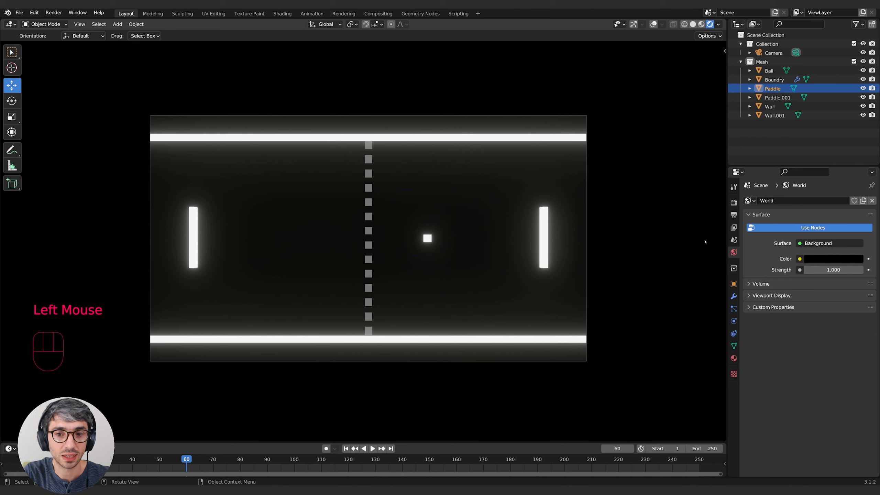
pyautogui.click(672, 229)
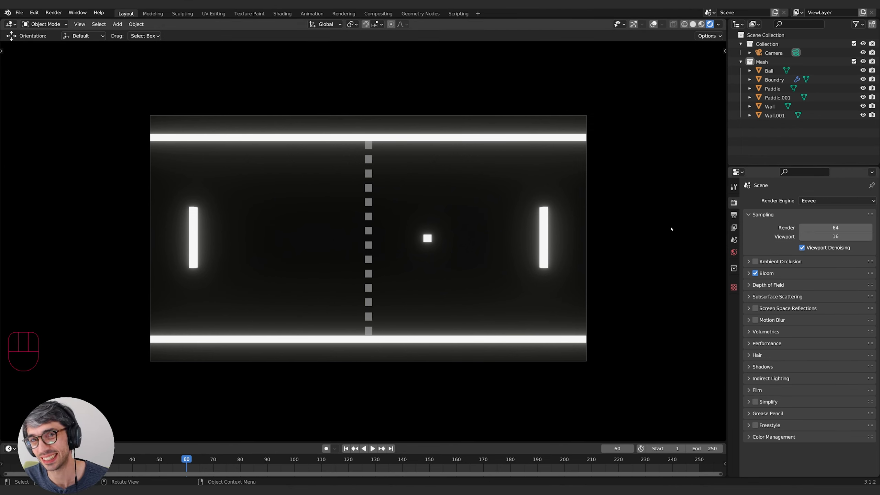
# Add a plane at the centre of the field and scale it up about 21.7 times to cover the camera view
pyautogui.hotkey('shift', 'a')
pyautogui.moveTo(374, 250)
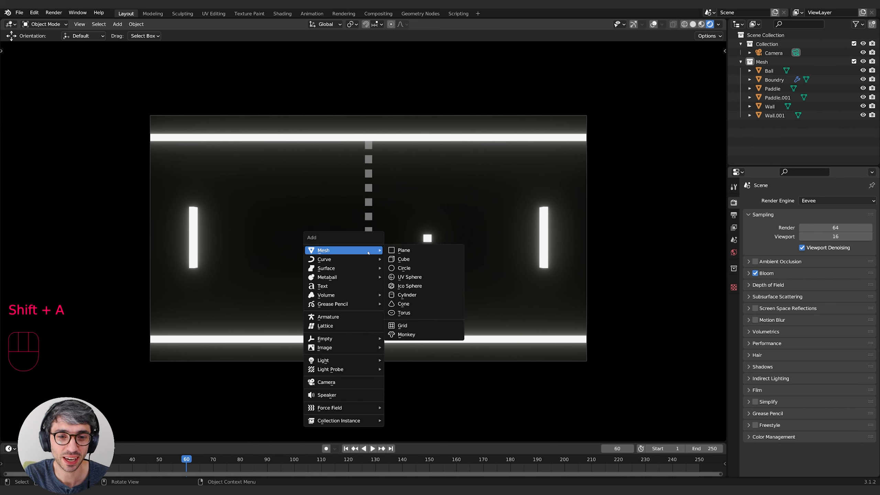
pyautogui.click(431, 253)
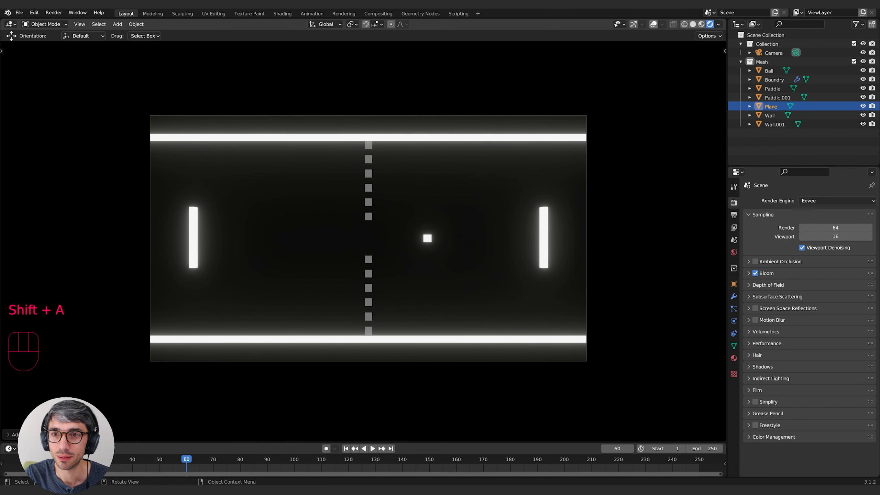
pyautogui.click(653, 24)
pyautogui.click(633, 24)
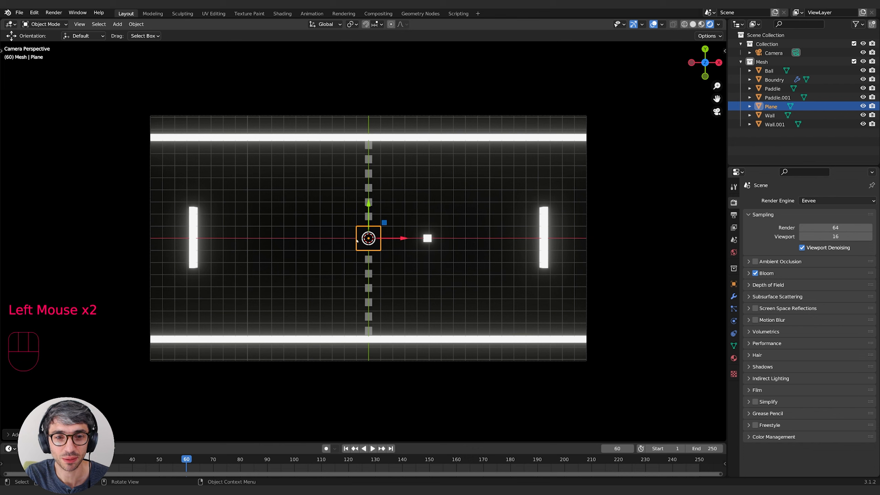
pyautogui.press('s')
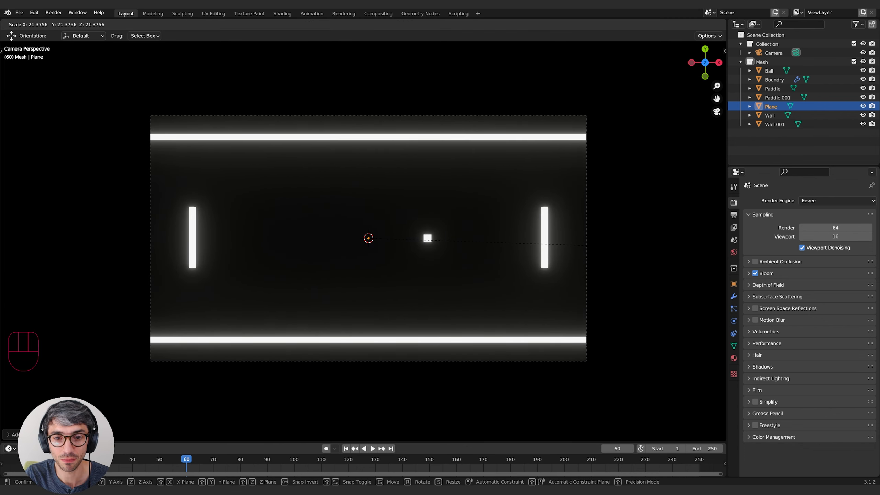
pyautogui.click(0, 254)
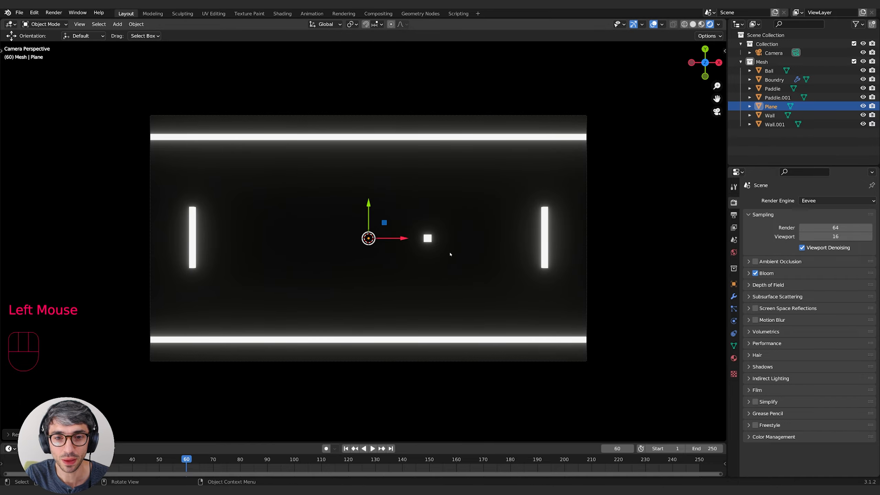
# Lower the plane along the Z axis so it lies beneath the dashed centre line
pyautogui.moveTo(450, 254); pyautogui.dragTo(423, 201, button='middle')
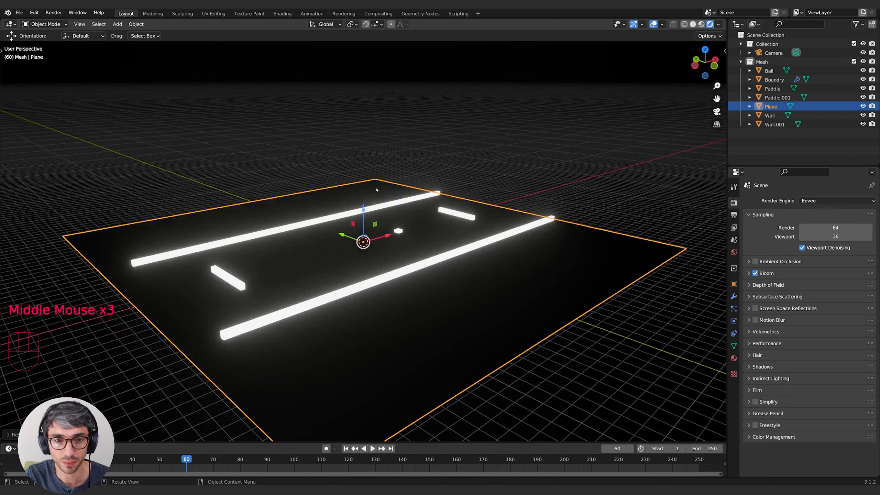
pyautogui.press('g')
pyautogui.press('z')
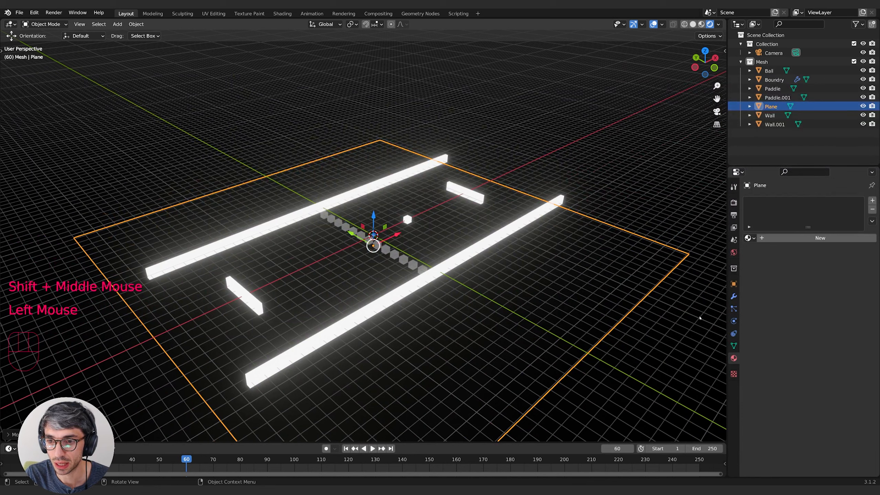
# Create a material named Ground for the plane and set its roughness to about 0.41
pyautogui.click(779, 236)
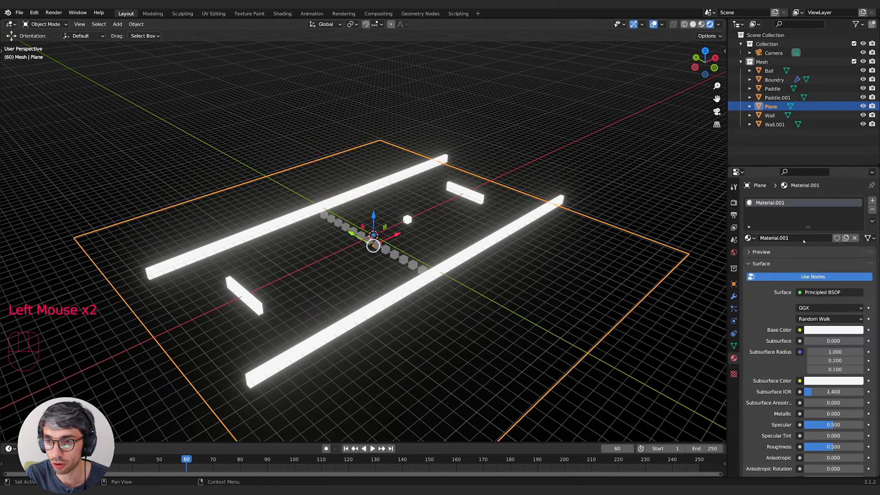
pyautogui.click(797, 238)
pyautogui.write('G')
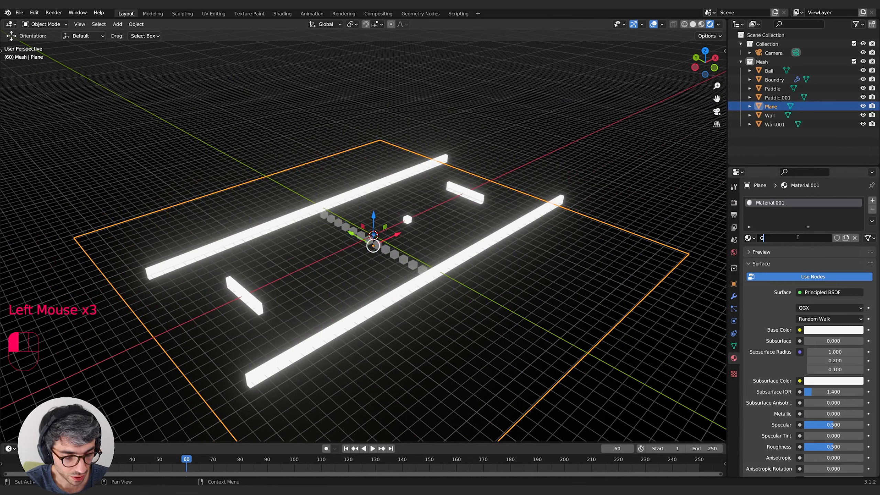
pyautogui.write('round')
pyautogui.press('Return')
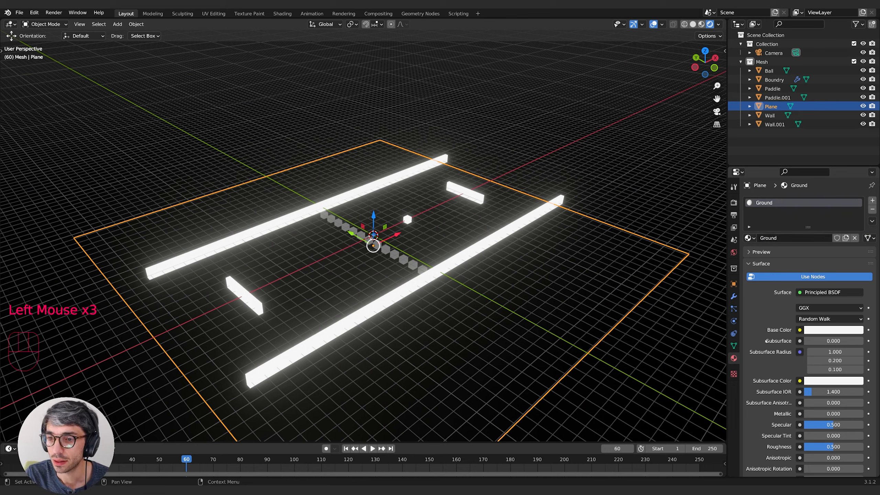
pyautogui.scroll(-4, 764, 348)
pyautogui.scroll(-3, 764, 348)
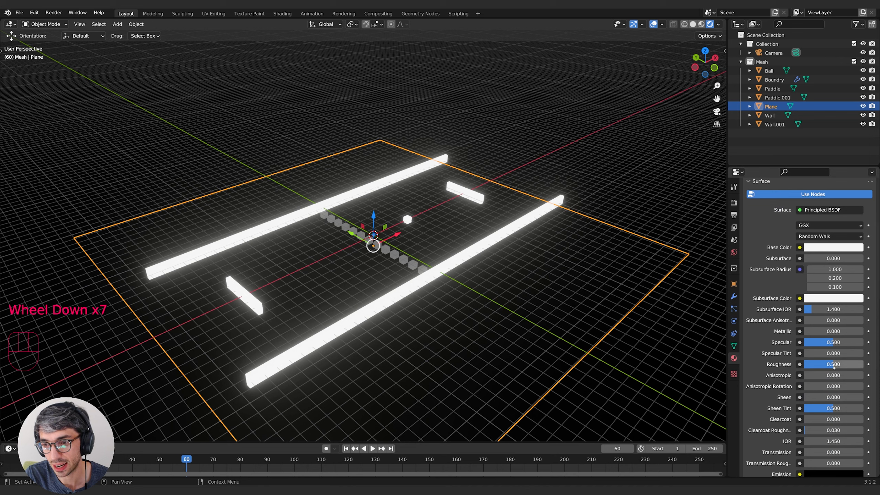
pyautogui.moveTo(835, 364); pyautogui.dragTo(831, 364)
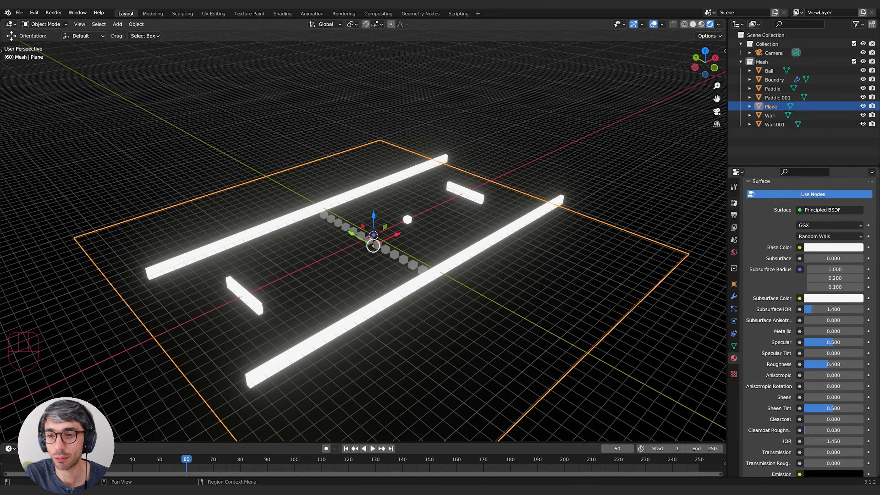
# Enable Screen Space Reflections in the Eevee render settings and set the Ground material's roughness to about 0.37
pyautogui.click(734, 203)
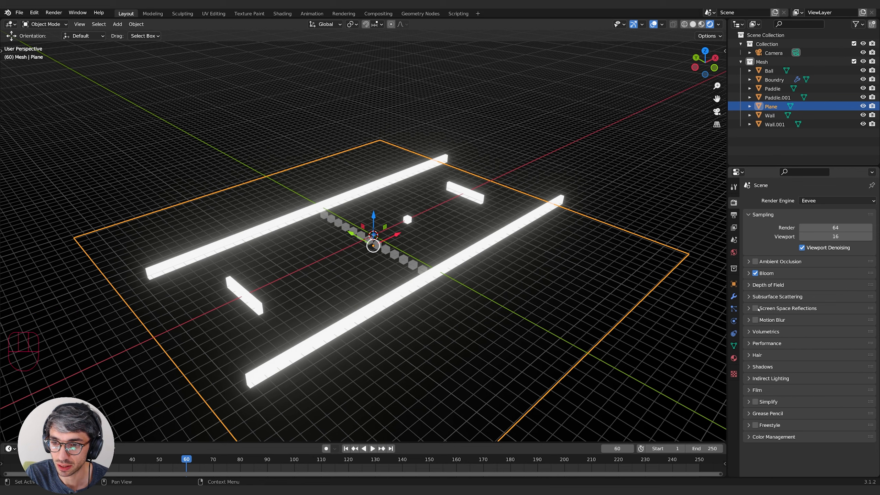
pyautogui.click(755, 308)
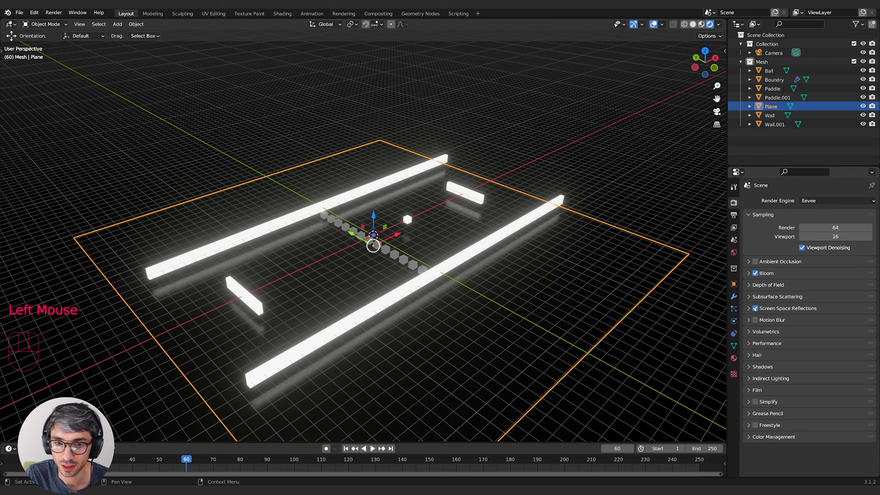
pyautogui.click(734, 358)
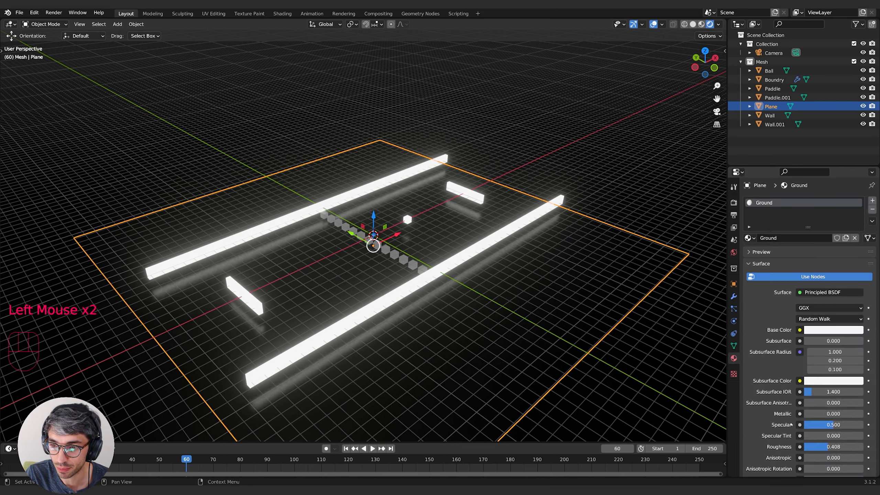
pyautogui.moveTo(835, 447)
pyautogui.mouseDown()
pyautogui.moveTo(812, 447)
pyautogui.moveTo(832, 447)
pyautogui.mouseUp()
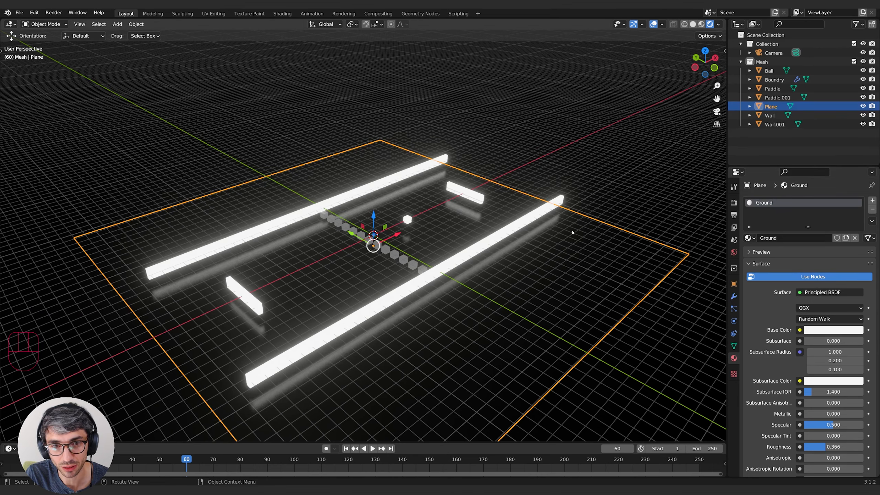
# Fine-tune the plane's height along the Z axis to about -0.9 m and return to the camera view
pyautogui.moveTo(572, 242); pyautogui.dragTo(584, 230, button='middle')
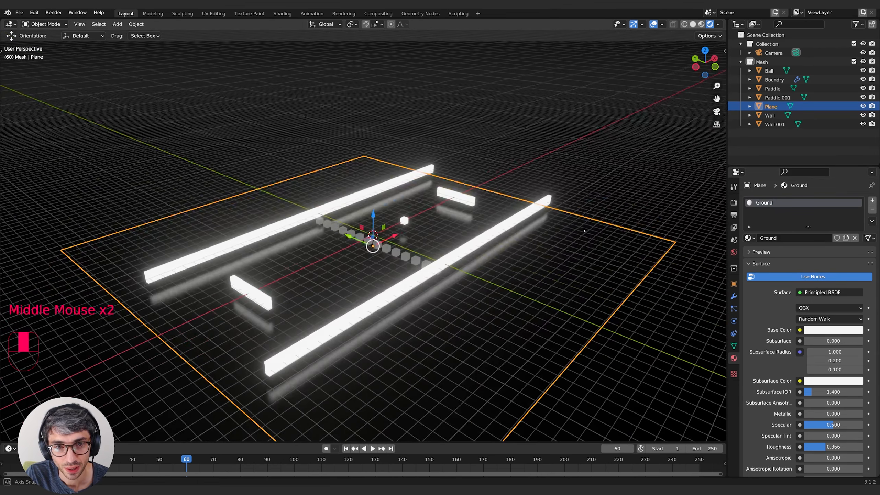
pyautogui.press('g')
pyautogui.press('z')
pyautogui.click(585, 228)
pyautogui.press('KP_0')
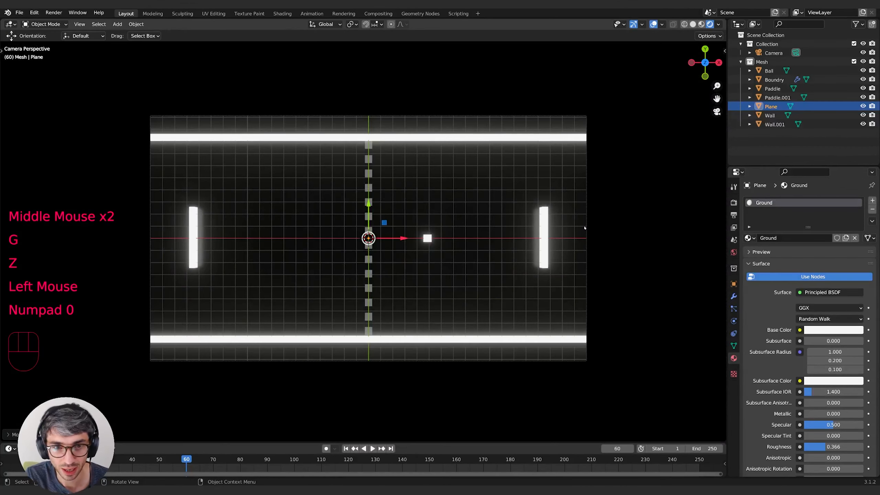
pyautogui.press('g')
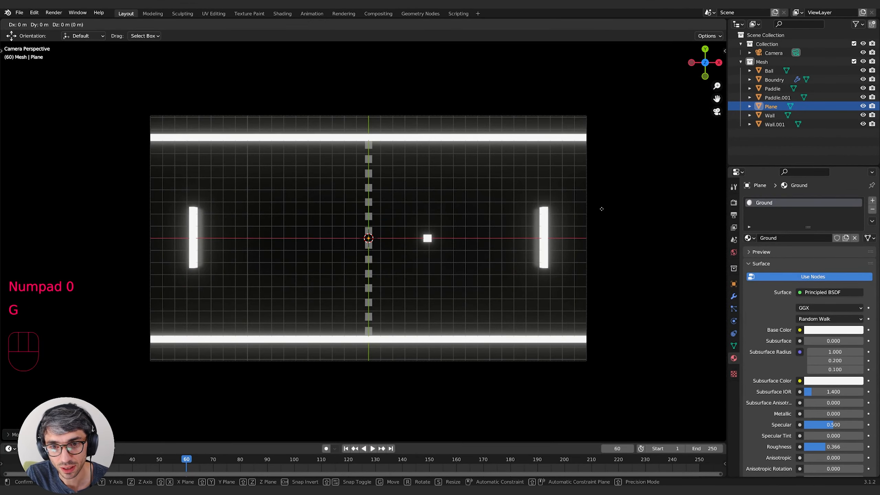
pyautogui.press('z')
pyautogui.click(601, 210)
pyautogui.click(614, 163)
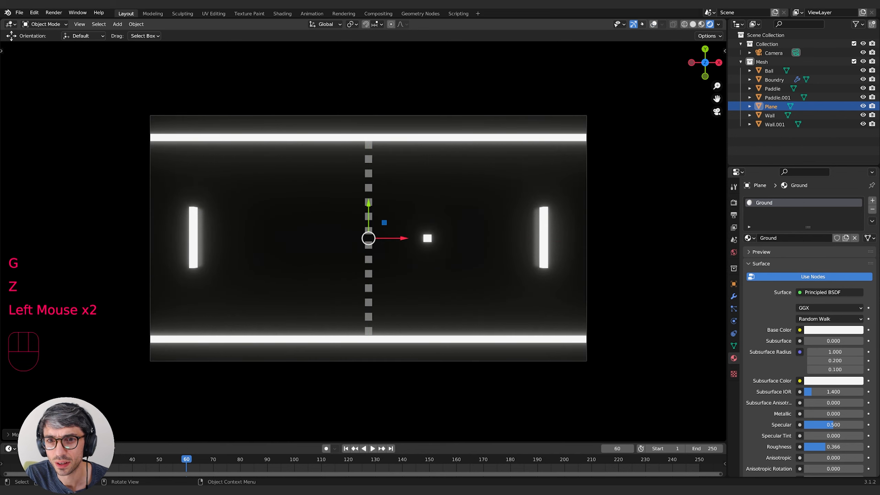
pyautogui.click(619, 144)
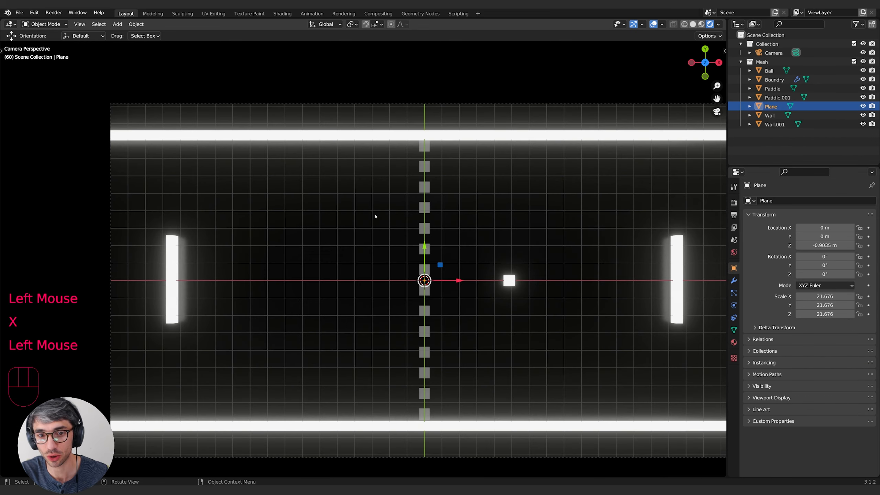
# Add a text object at the scene's centre and assign it the White Glow material
pyautogui.hotkey('shift', 'a')
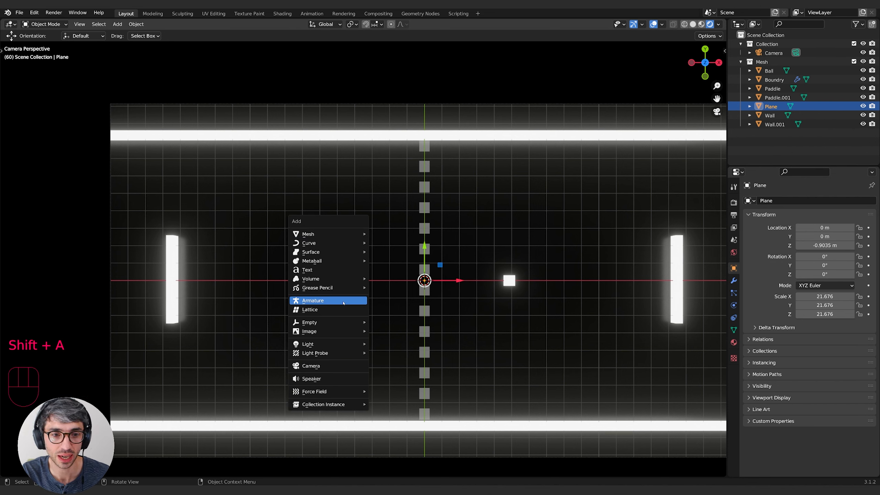
pyautogui.click(324, 270)
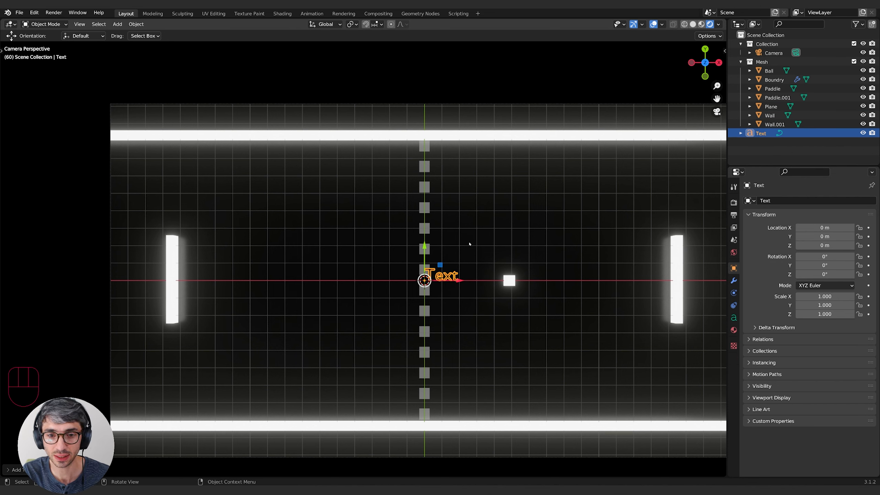
pyautogui.click(734, 330)
pyautogui.click(748, 238)
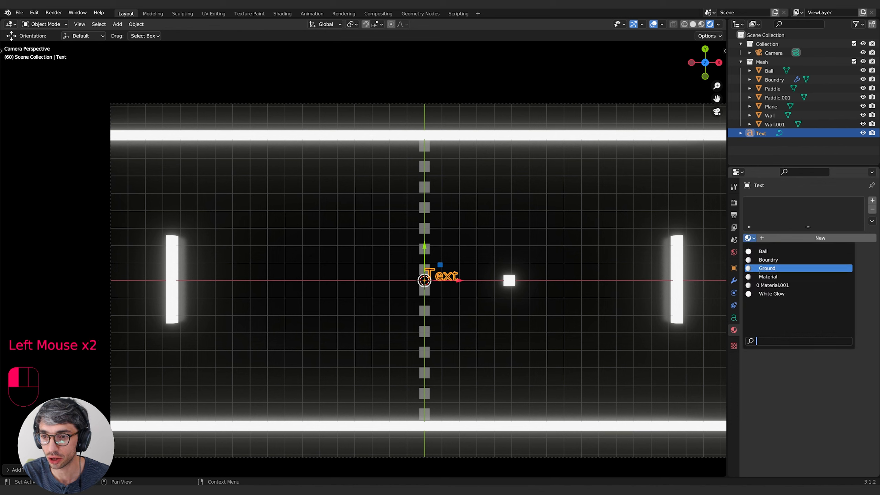
pyautogui.click(769, 294)
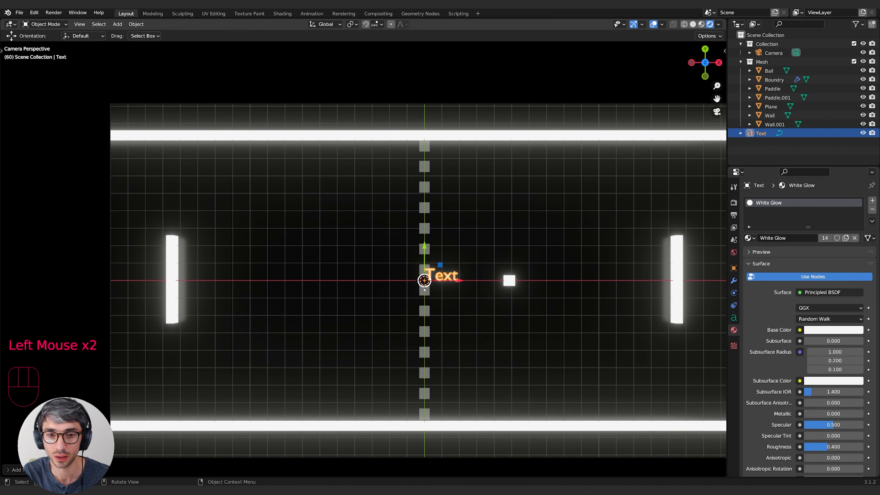
# Replace the text object's content with 0, trying out the digits 1 and 2 along the way
pyautogui.press('Tab')
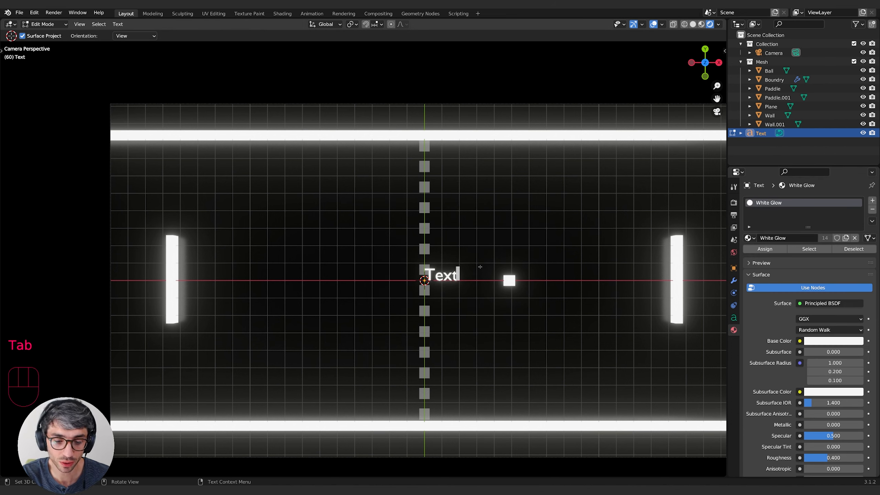
pyautogui.press('BackSpace')
pyautogui.press('BackSpace')
pyautogui.press('BackSpace')
pyautogui.press('BackSpace')
pyautogui.write('0')
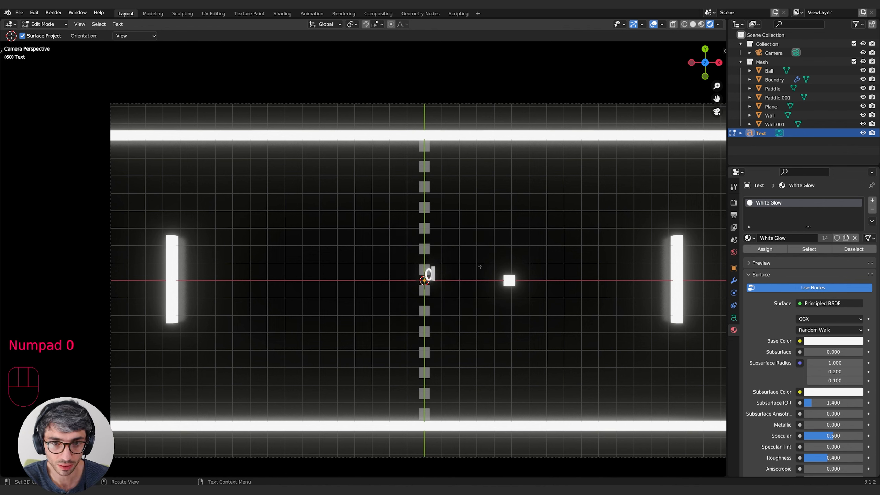
pyautogui.press('BackSpace')
pyautogui.write('1')
pyautogui.press('BackSpace')
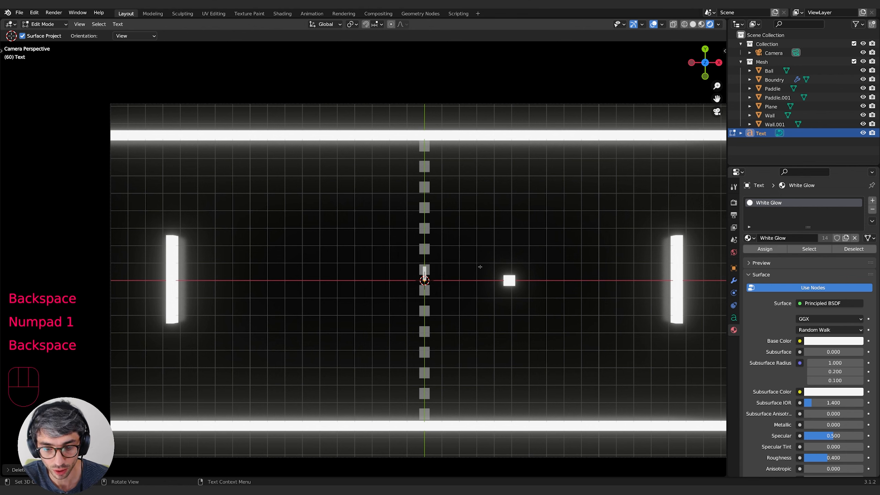
pyautogui.write('2')
pyautogui.press('BackSpace')
pyautogui.write('0')
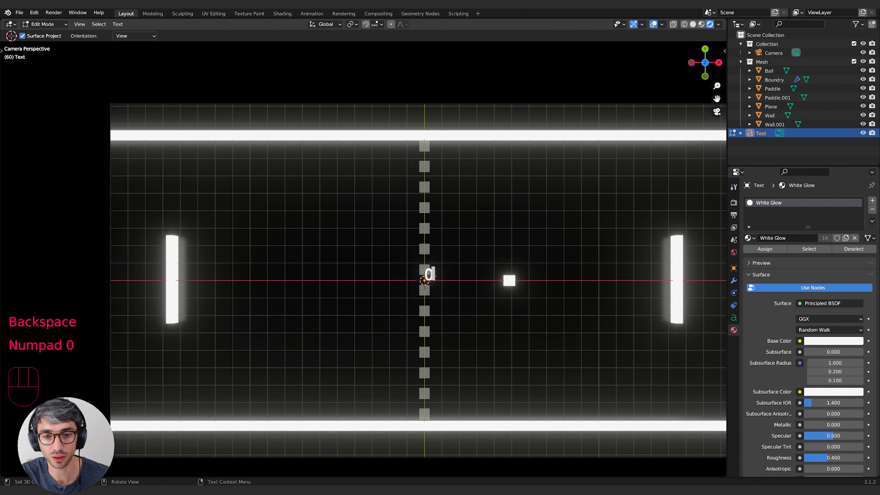
pyautogui.press('Tab')
# Place the 0 left of the dashed line near the upper wall, about X -3.64 m, Y 5.47 m, and scale it to about 2.58
pyautogui.press('g')
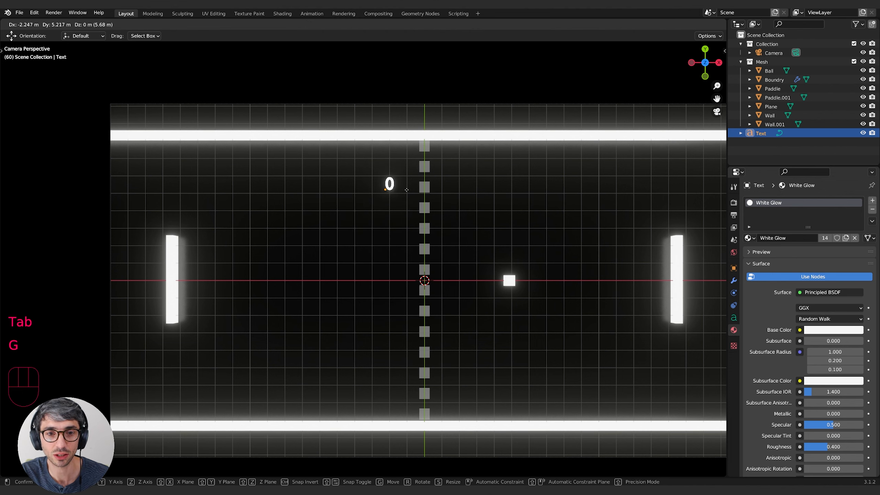
pyautogui.click(400, 182)
pyautogui.press('g')
pyautogui.click(412, 193)
pyautogui.press('s')
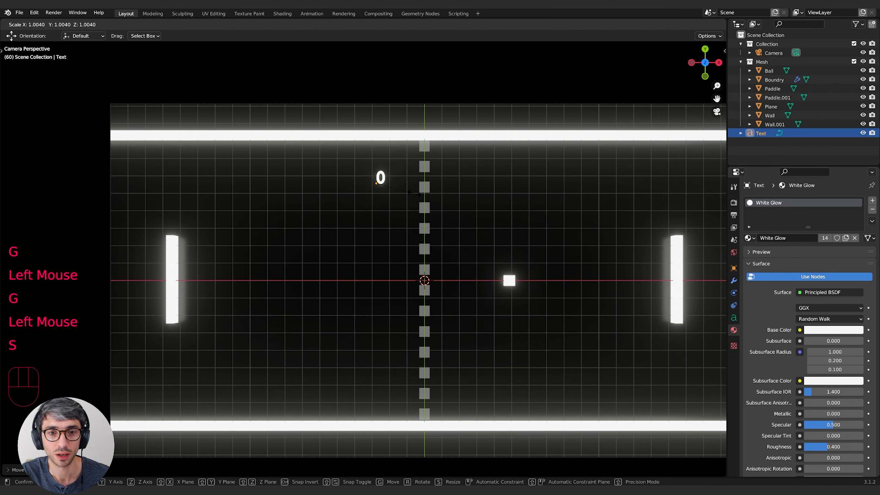
pyautogui.click(466, 175)
pyautogui.press('g')
pyautogui.press('Tab')
pyautogui.press('Tab')
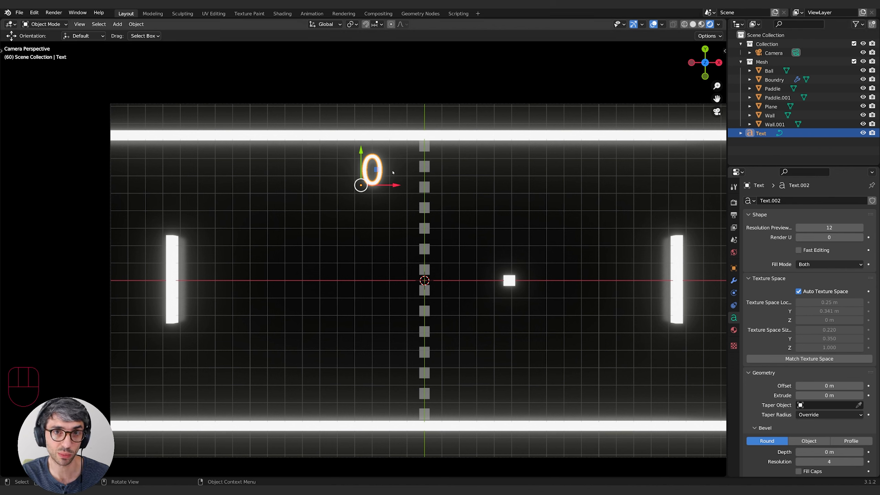
# Duplicate the 0 in place, hide the original, and change the copy's text to 1
pyautogui.hotkey('shift', 'd')
pyautogui.press('Escape')
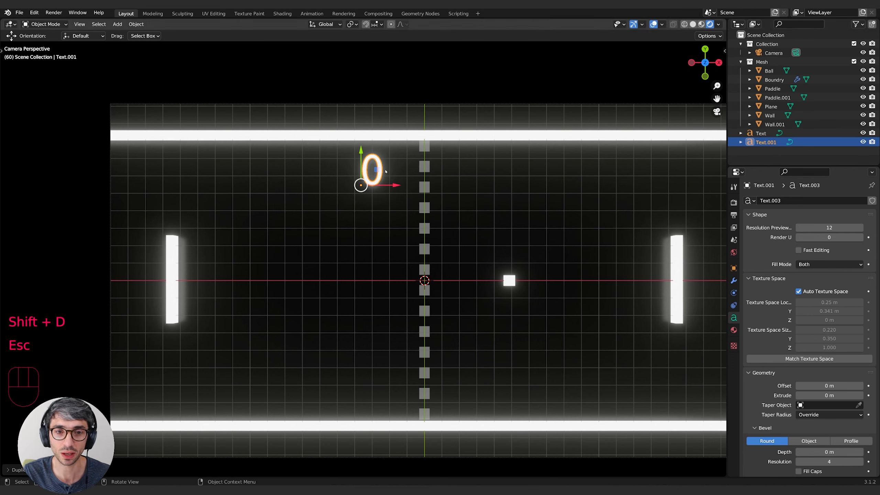
pyautogui.click(840, 137)
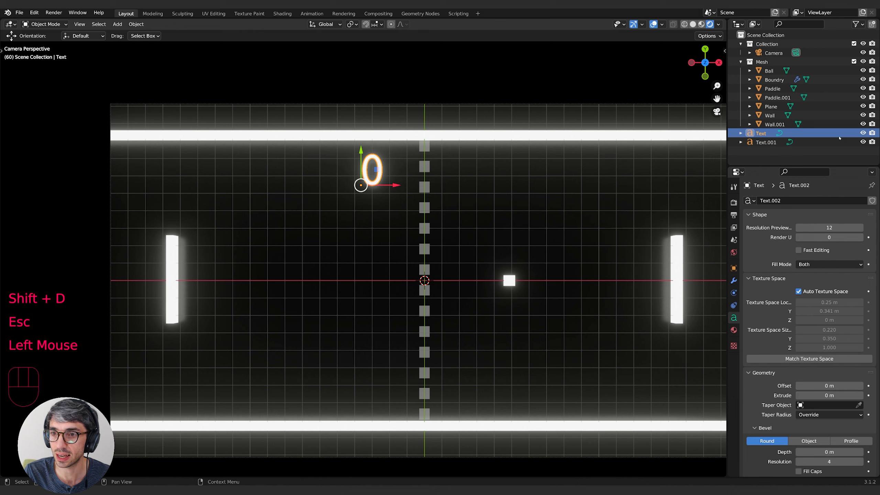
pyautogui.click(864, 133)
pyautogui.click(832, 142)
pyautogui.press('Tab')
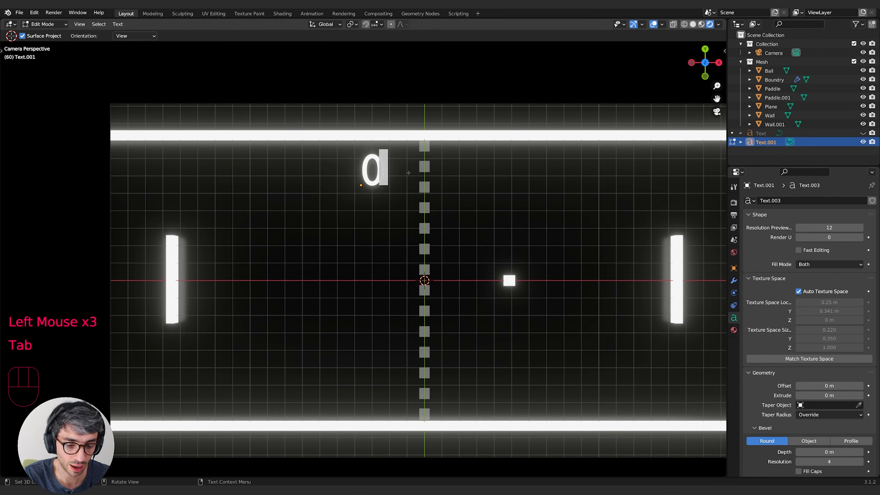
pyautogui.press('BackSpace')
pyautogui.write('1')
pyautogui.press('Tab')
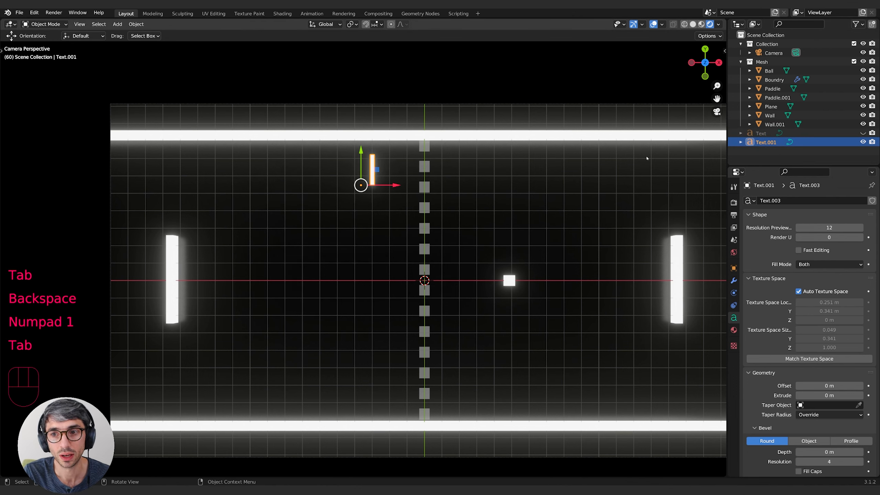
# Duplicate the 1 in place, hide the source digit, and change the new copy's text to 2
pyautogui.click(863, 133)
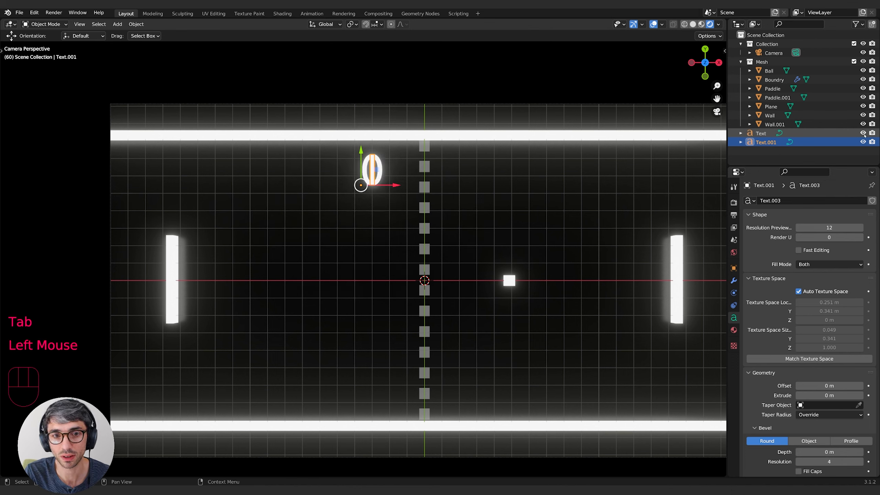
pyautogui.click(864, 133)
pyautogui.click(767, 143)
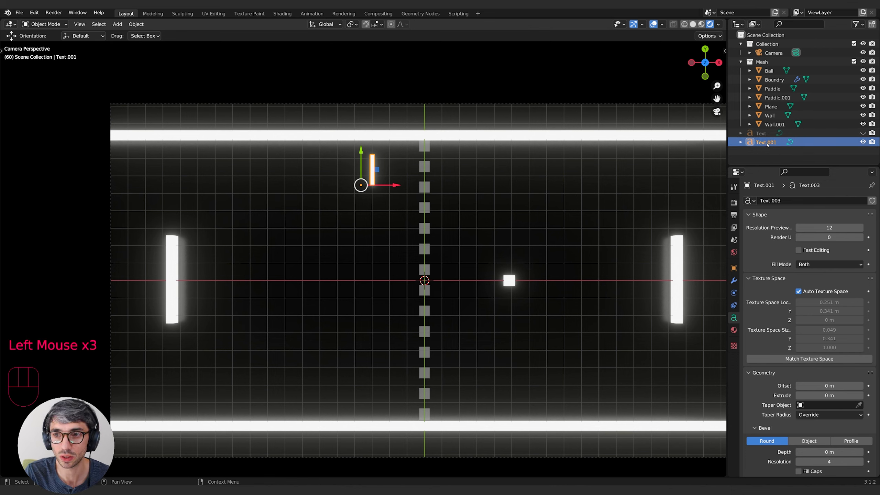
pyautogui.hotkey('shift', 'd')
pyautogui.press('Escape')
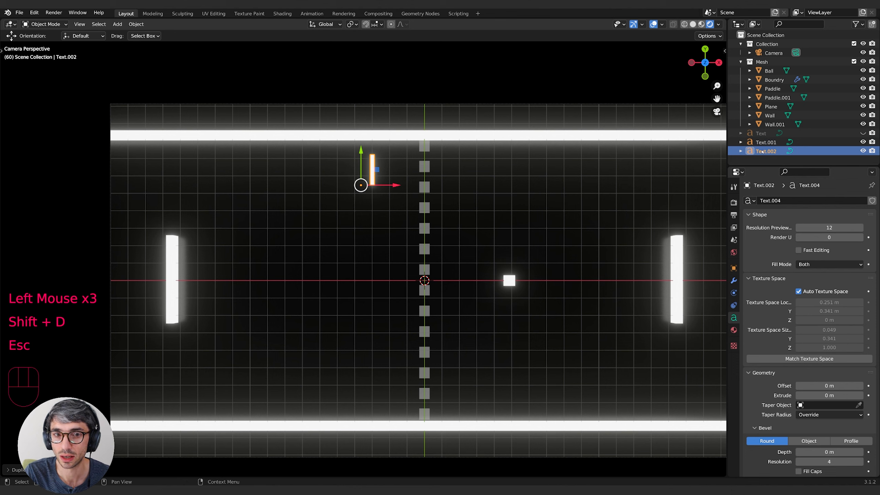
pyautogui.click(863, 142)
pyautogui.click(766, 151)
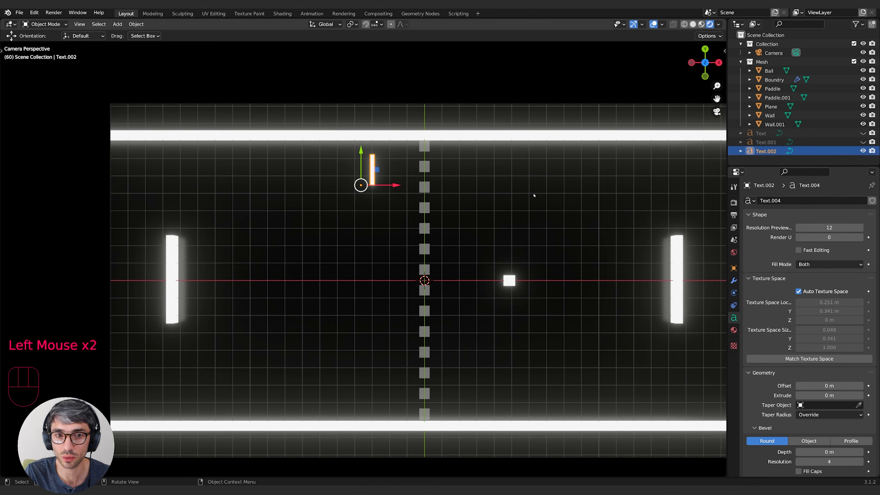
pyautogui.press('Tab')
pyautogui.press('BackSpace')
pyautogui.write('2')
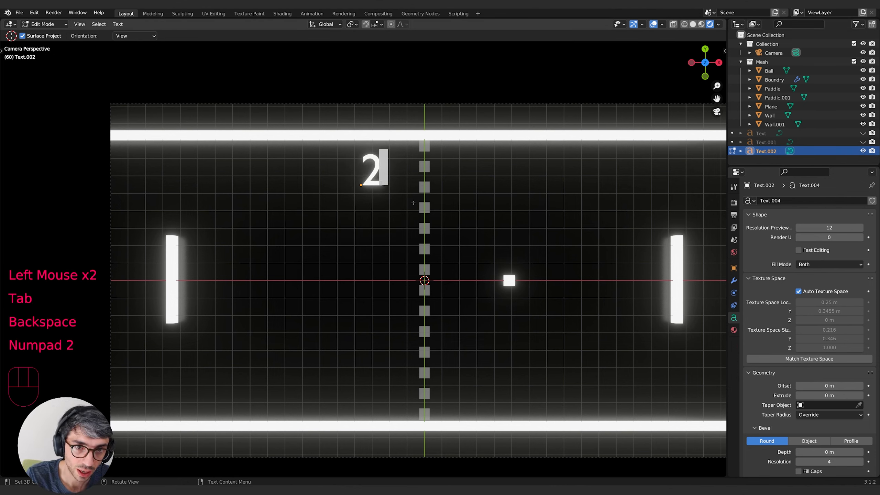
pyautogui.press('Tab')
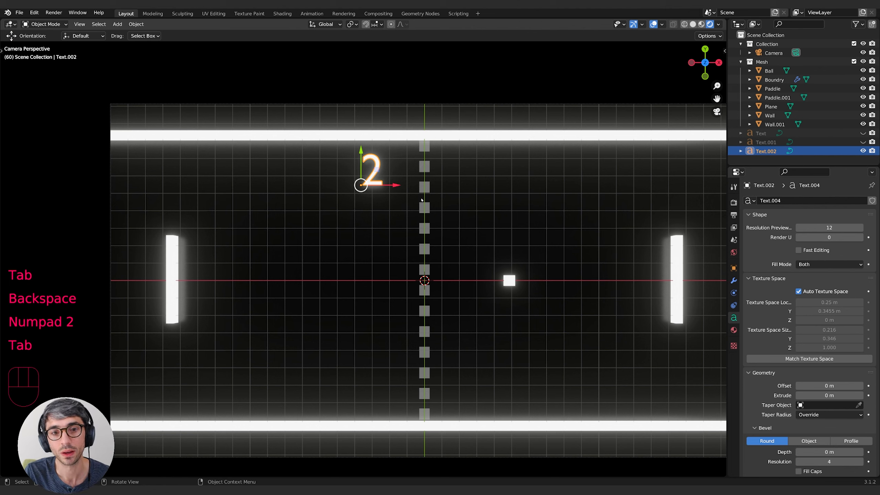
# Unhide the 0 and 1 text objects so all three digits show, and bring up the object properties
pyautogui.click(863, 142)
pyautogui.click(863, 133)
pyautogui.click(761, 133)
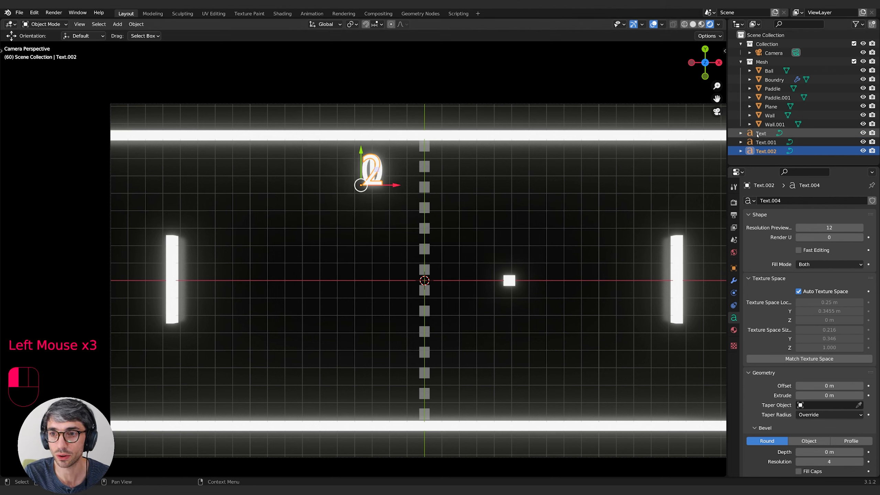
pyautogui.keyDown('shift'); pyautogui.click(766, 142); pyautogui.keyUp('shift')
pyautogui.click(734, 267)
# Rename the three text objects 0, 1 and 2 to match their digits
pyautogui.doubleClick(761, 133)
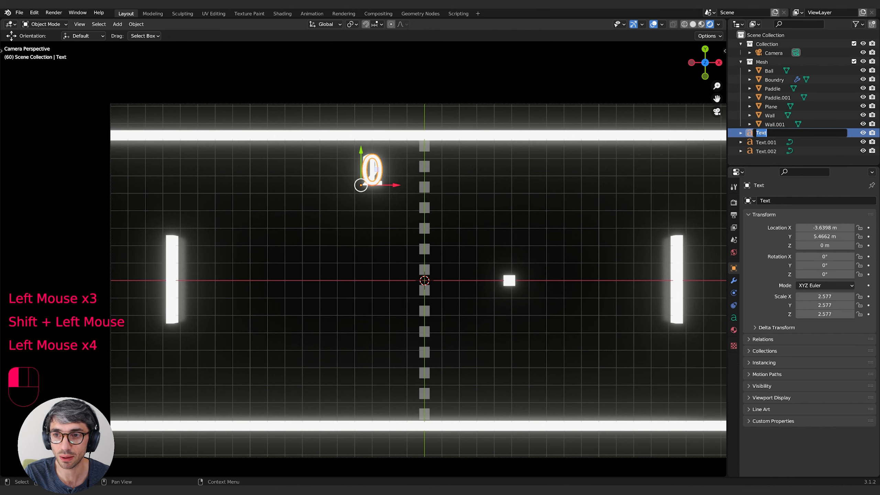
pyautogui.write('0')
pyautogui.press('Return')
pyautogui.doubleClick(763, 144)
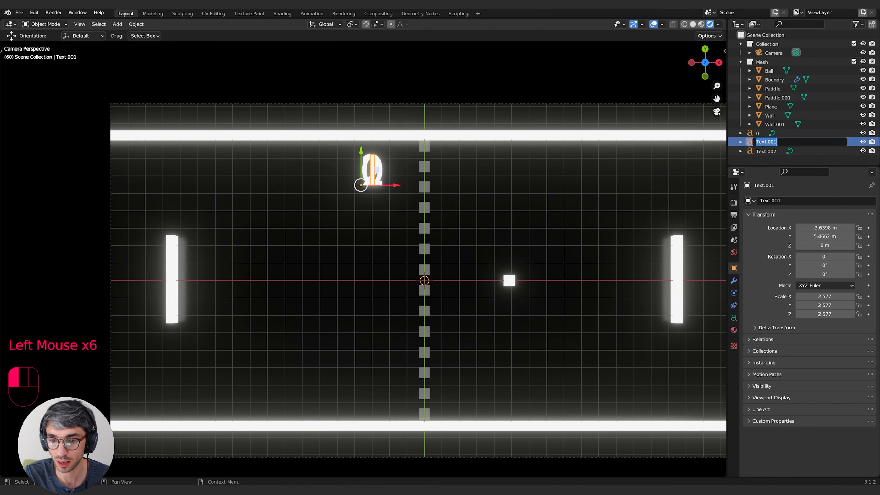
pyautogui.write('1')
pyautogui.press('Return')
pyautogui.doubleClick(766, 151)
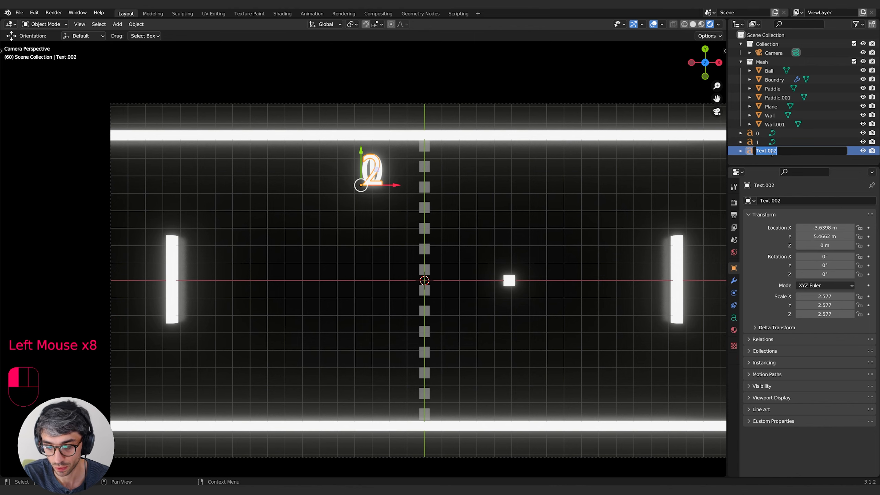
pyautogui.write('2')
pyautogui.press('Return')
# Create a new collection directly under the Scene Collection and name it Numbers
pyautogui.click(772, 142)
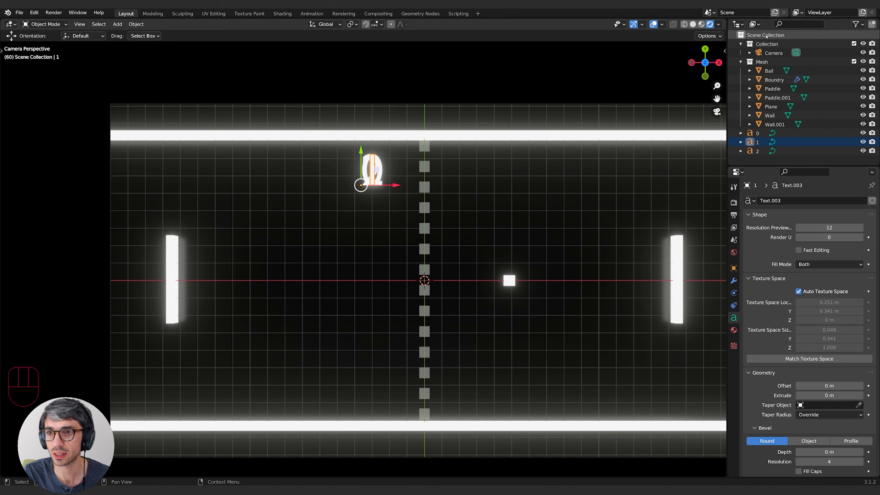
pyautogui.click(776, 35)
pyautogui.click(872, 24)
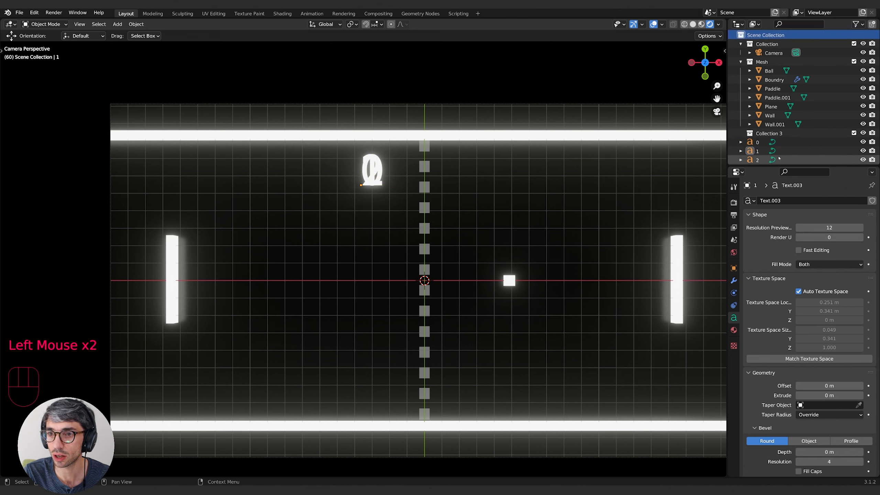
pyautogui.doubleClick(769, 133)
pyautogui.write('Numbers')
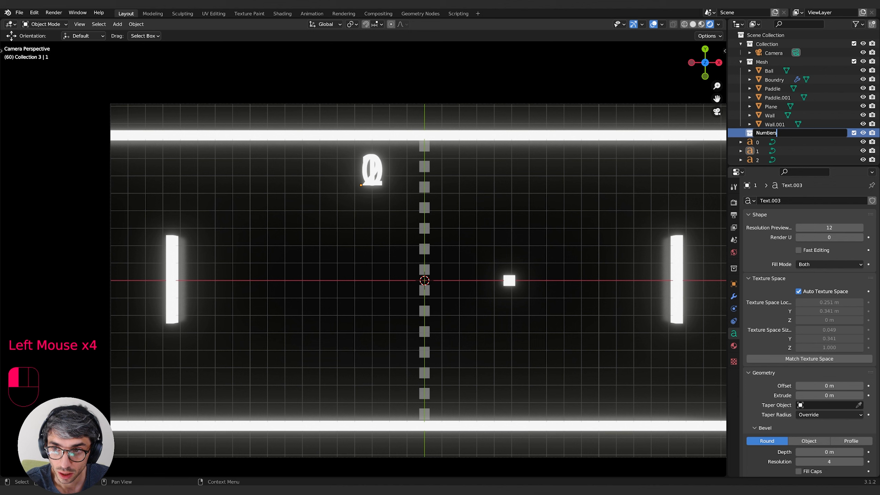
pyautogui.press('Return')
# Move the 0, 1 and 2 text objects into the Numbers collection
pyautogui.click(758, 142)
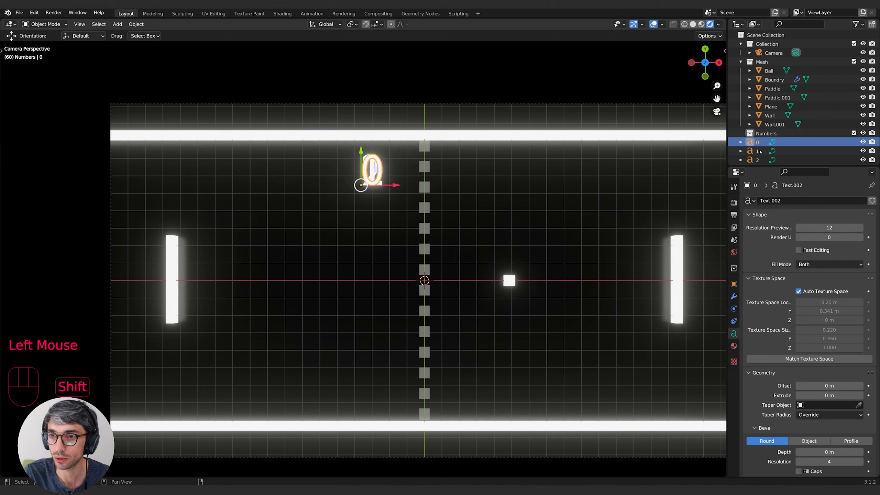
pyautogui.keyDown('shift'); pyautogui.click(757, 151); pyautogui.keyUp('shift')
pyautogui.keyDown('shift'); pyautogui.click(757, 160); pyautogui.keyUp('shift')
pyautogui.moveTo(758, 151); pyautogui.dragTo(766, 137)
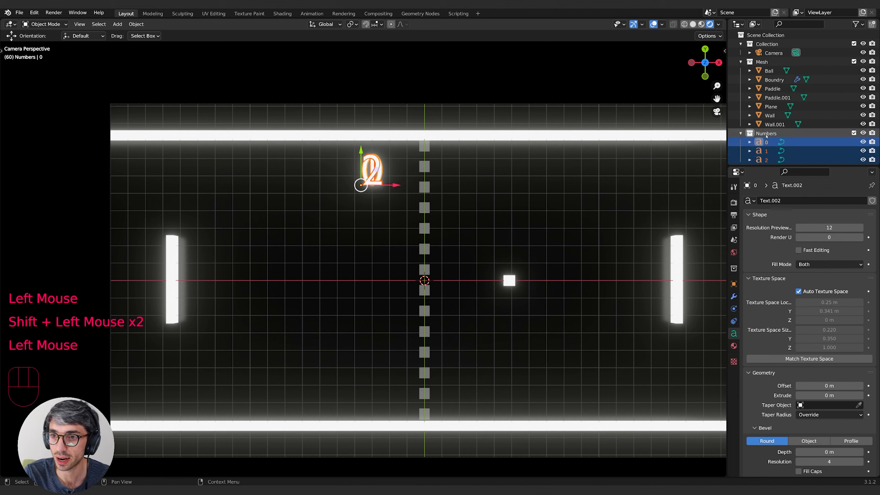
pyautogui.scroll(-1, 768, 144)
# Duplicate the three digits and move the copies about 5.8 m along X to the right of the dashed line
pyautogui.click(766, 139)
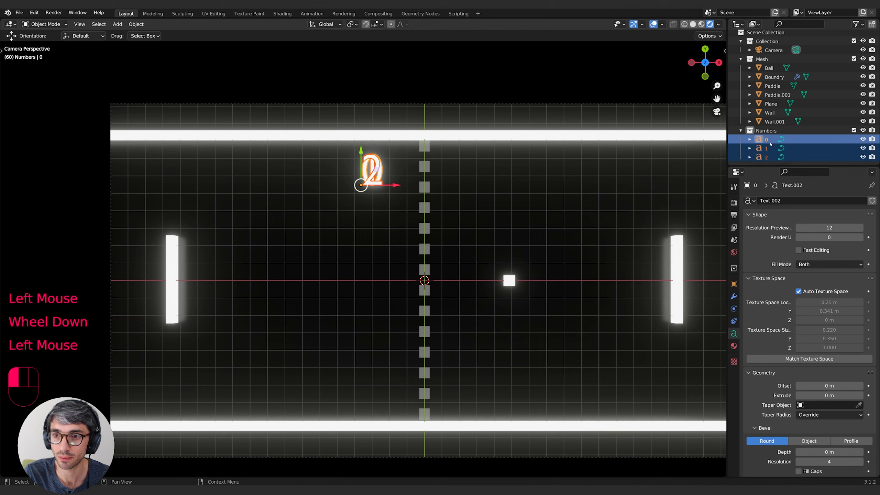
pyautogui.keyDown('shift'); pyautogui.click(767, 148); pyautogui.keyUp('shift')
pyautogui.keyDown('shift'); pyautogui.click(766, 157); pyautogui.keyUp('shift')
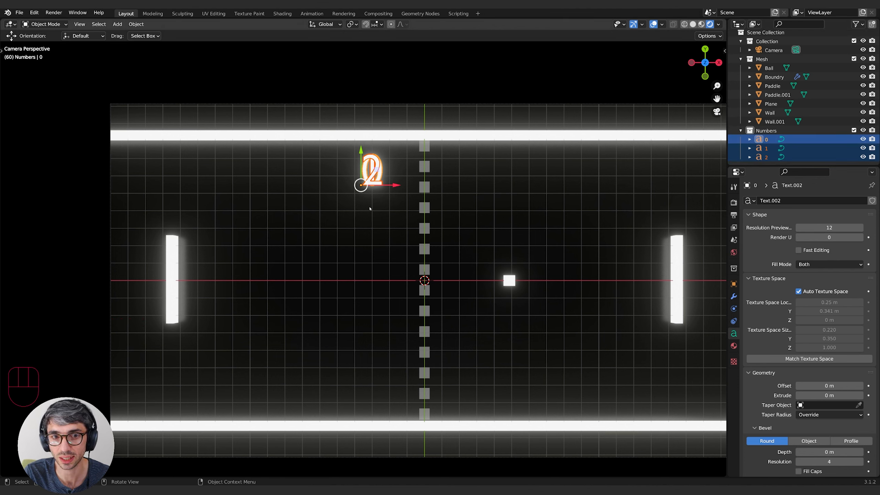
pyautogui.hotkey('shift', 'd')
pyautogui.press('Escape')
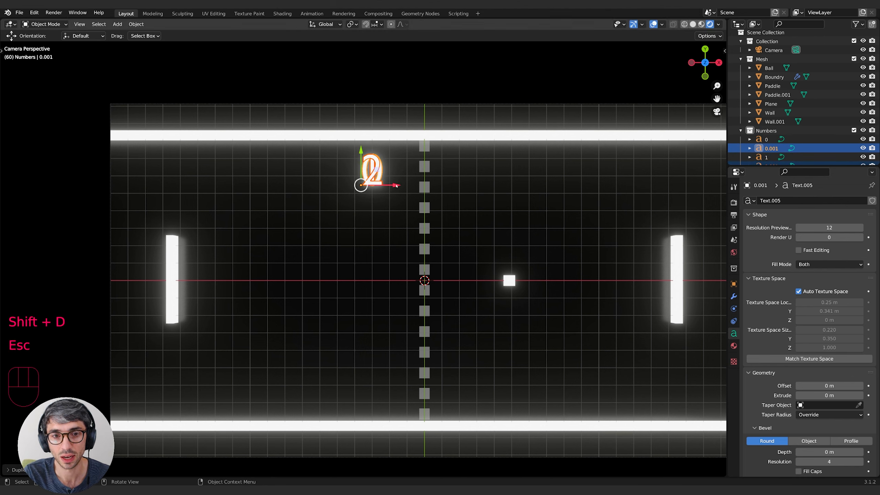
pyautogui.moveTo(396, 185); pyautogui.dragTo(499, 188)
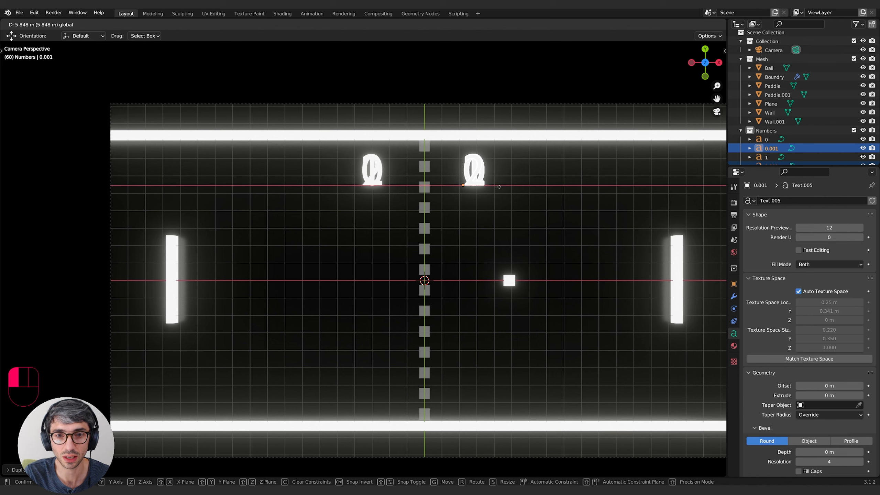
pyautogui.click(522, 223)
# Rename the digit objects by side: 0 L, 1 L and 2 L for the originals, 0 R, 1 R and 2 R for the copies
pyautogui.scroll(-2, 777, 138)
pyautogui.doubleClick(777, 112)
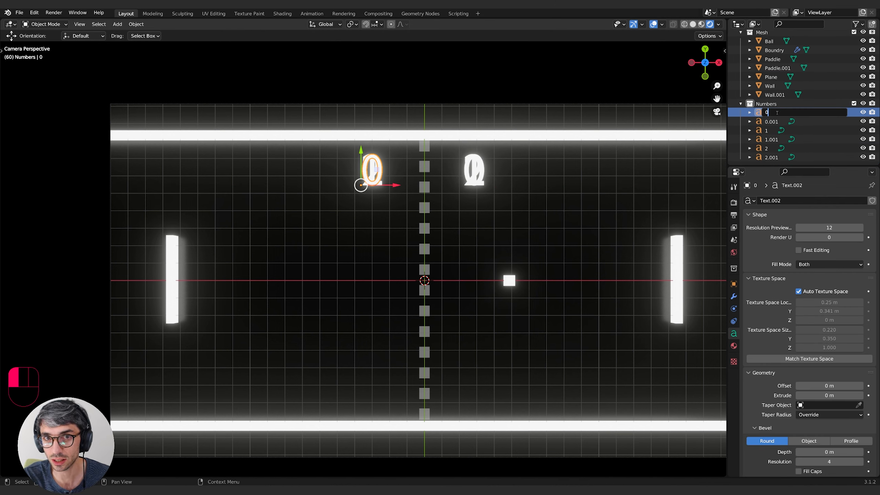
pyautogui.write('L')
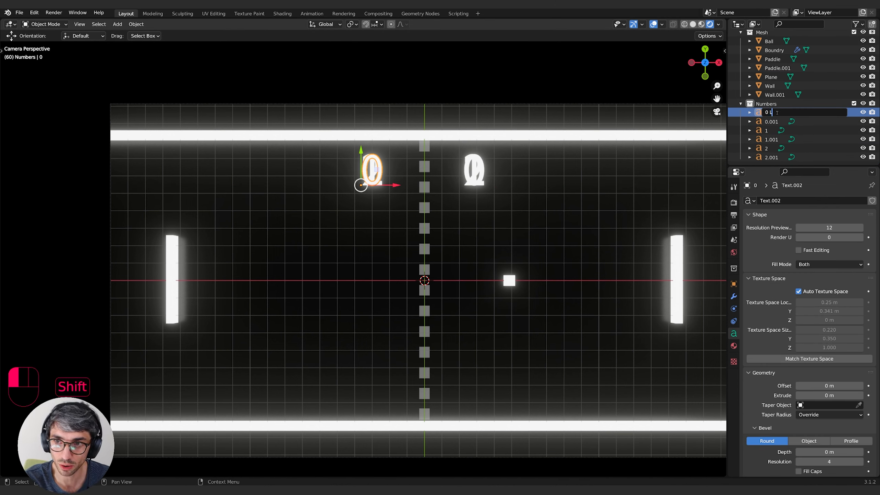
pyautogui.press('Return')
pyautogui.doubleClick(777, 113)
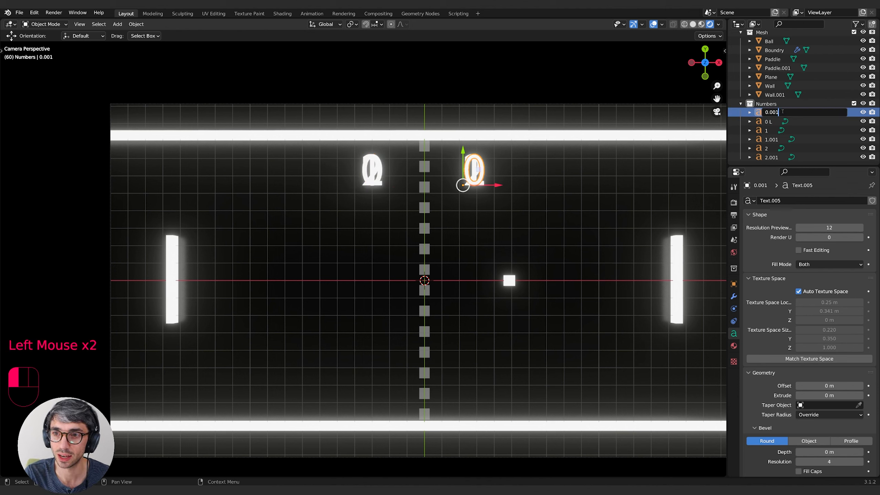
pyautogui.press('BackSpace')
pyautogui.press('BackSpace')
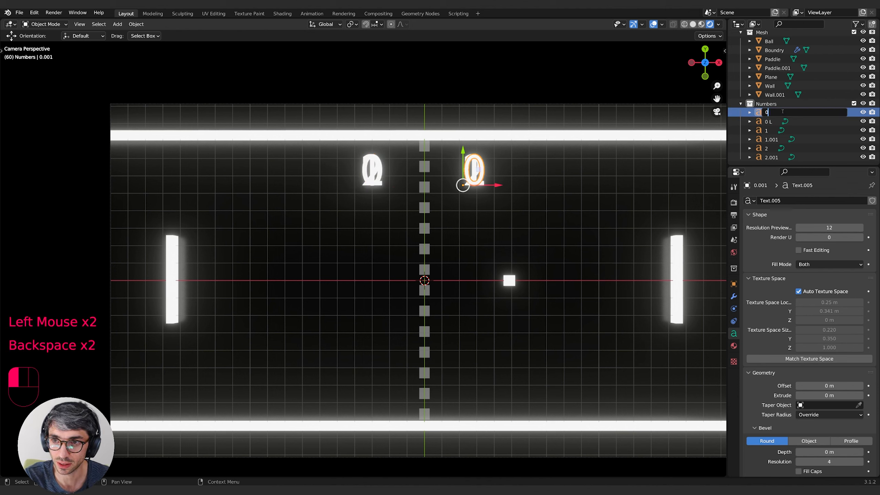
pyautogui.write('R')
pyautogui.press('Return')
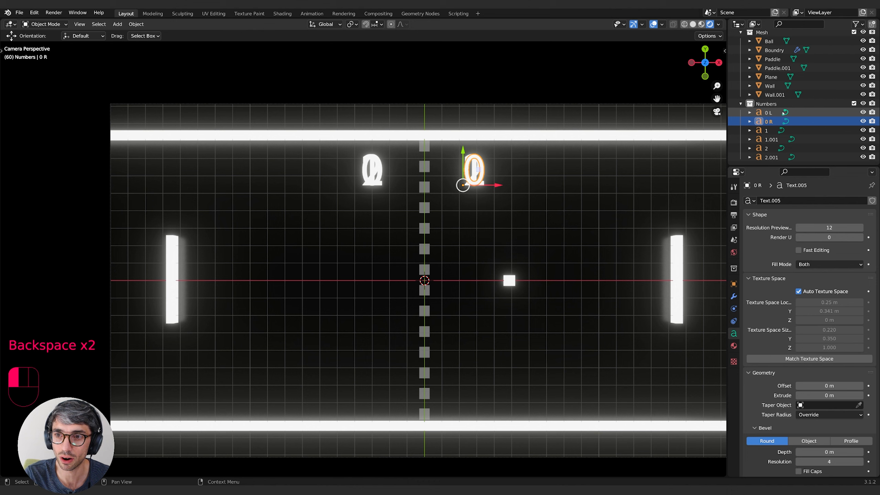
pyautogui.doubleClick(768, 131)
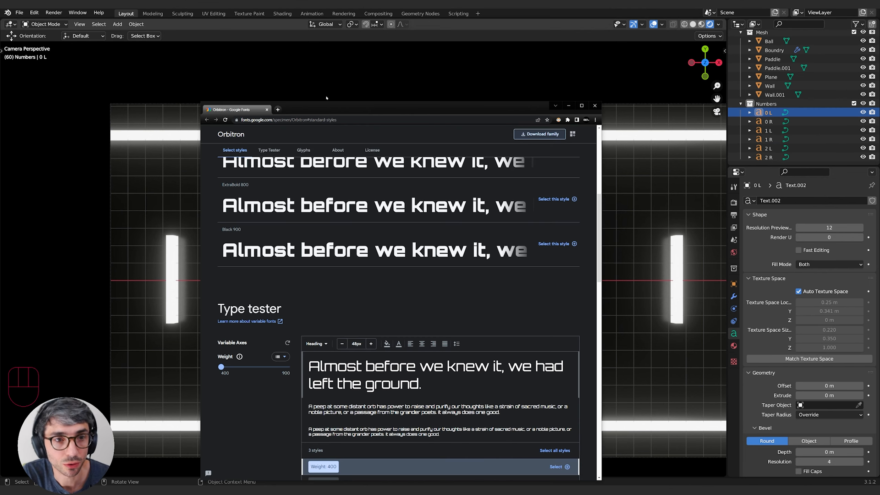
# Examine the Orbitron font's weights and sample glyphs on its Google Fonts page in the browser, and move the browser window out of the way
pyautogui.scroll(1, 392, 231)
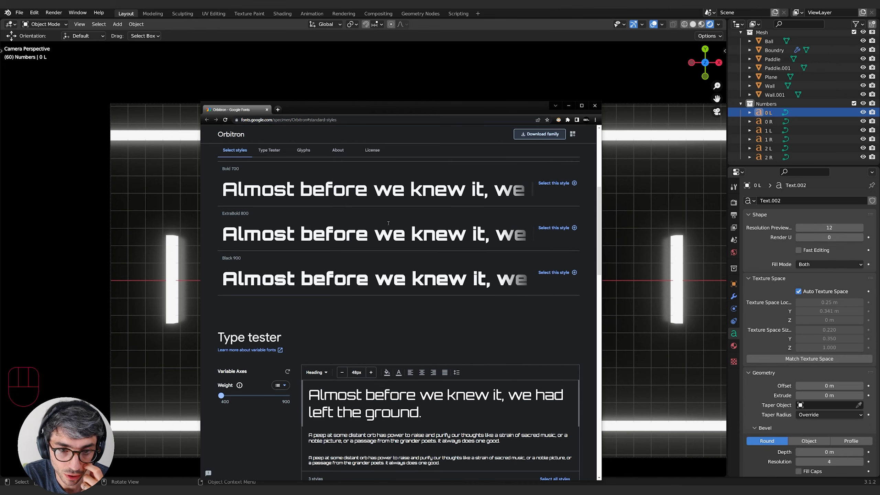
pyautogui.scroll(4, 388, 223)
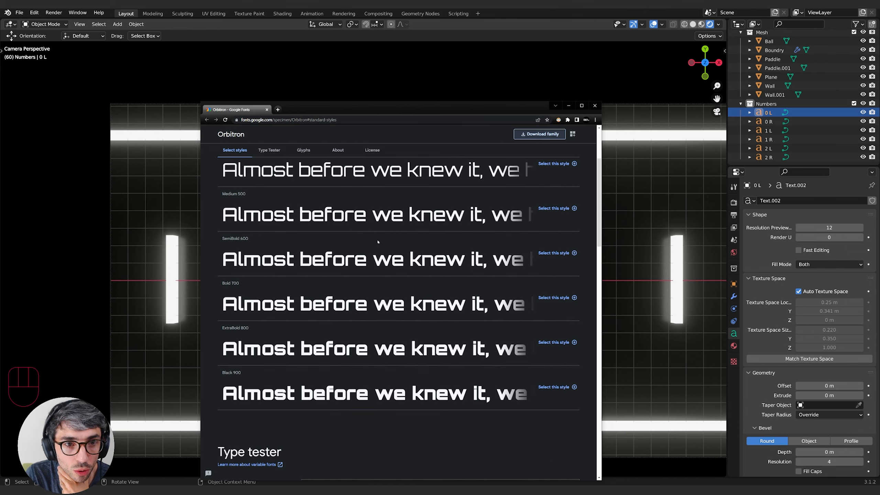
pyautogui.scroll(-12, 378, 241)
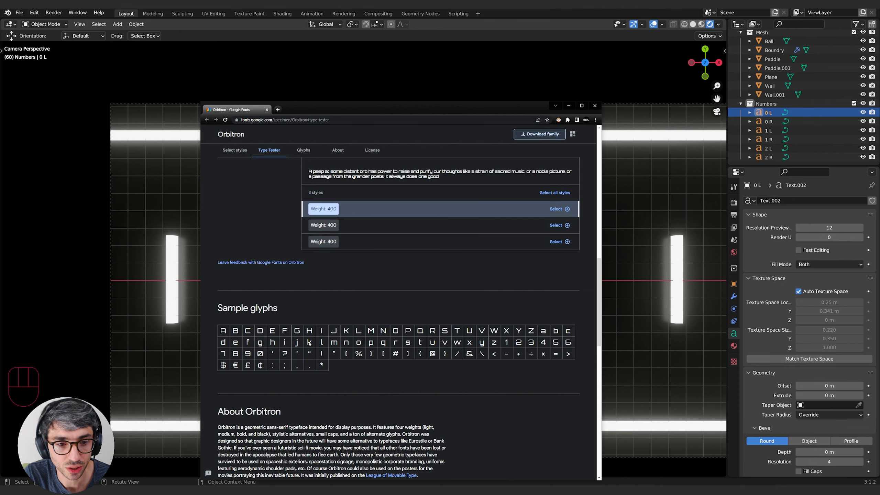
pyautogui.scroll(15, 309, 342)
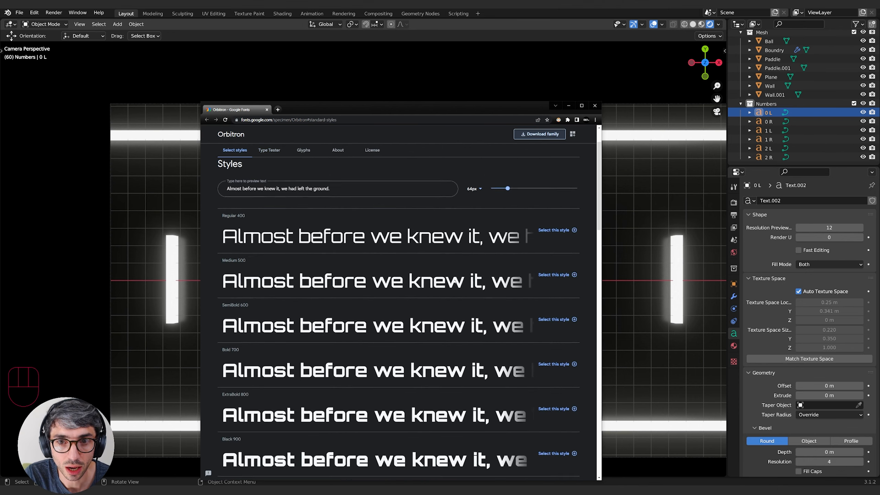
pyautogui.scroll(1, 455, 282)
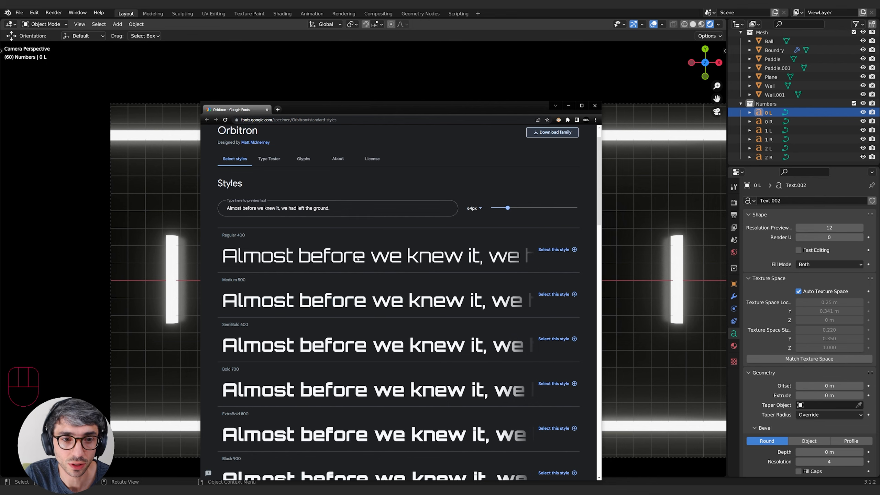
pyautogui.scroll(-5, 358, 258)
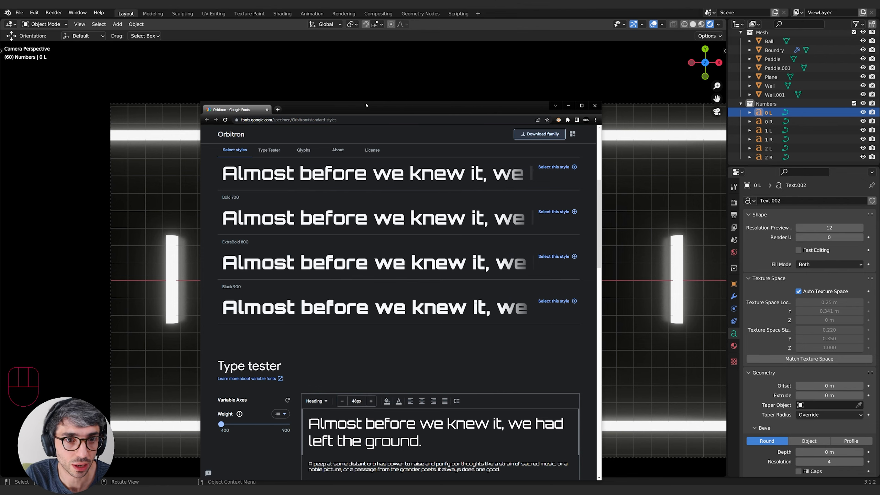
pyautogui.moveTo(366, 105); pyautogui.dragTo(0, 111)
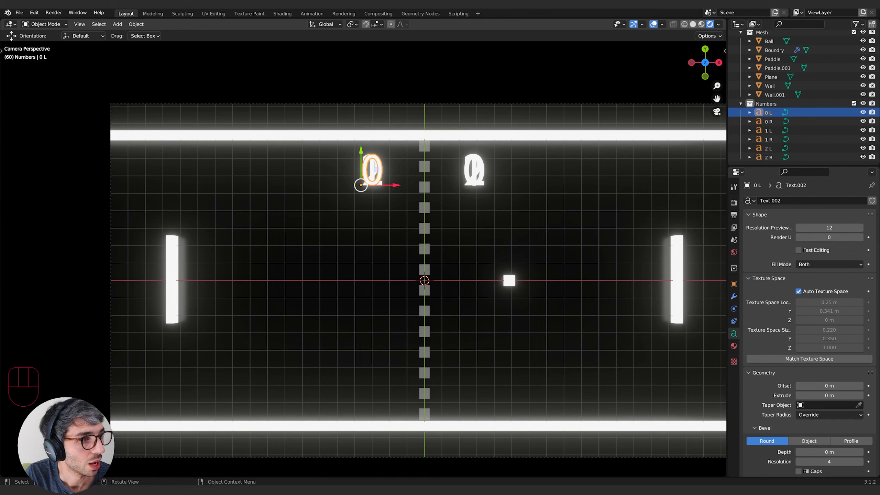
# Load Orbitron Regular from the Windows fonts folder as the regular font of the 0 L text object
pyautogui.scroll(-7, 767, 371)
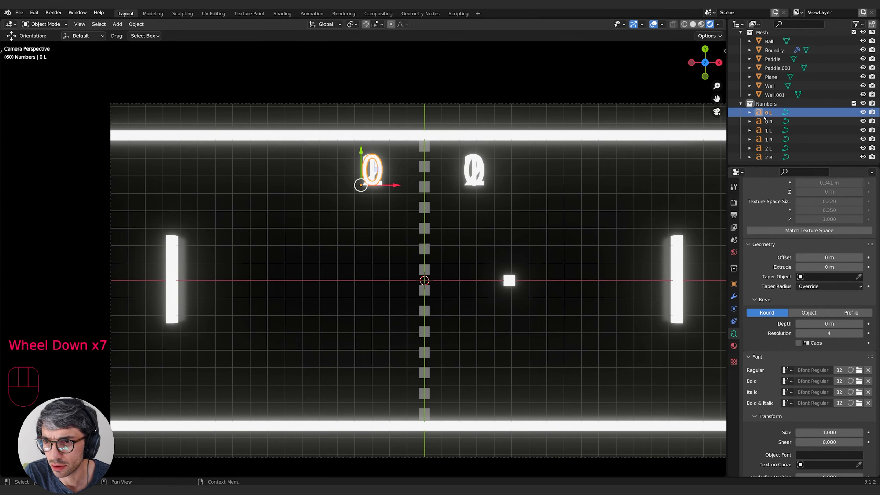
pyautogui.click(860, 370)
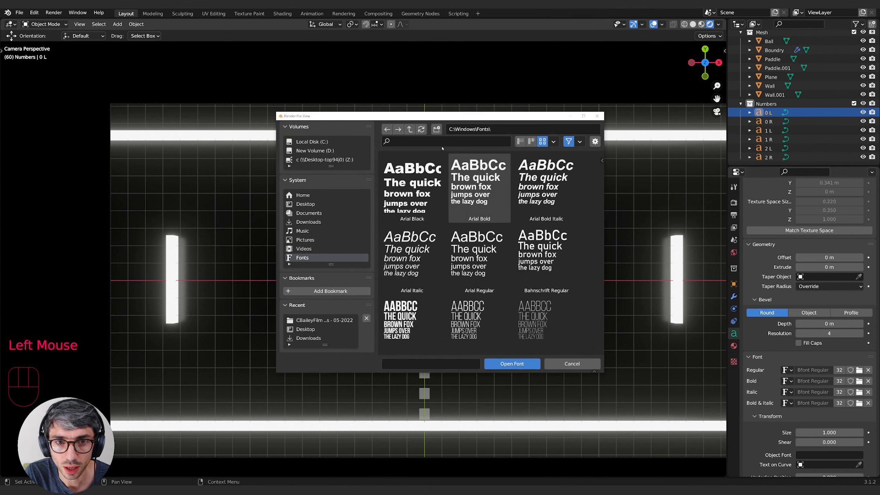
pyautogui.click(392, 141)
pyautogui.write('orbi')
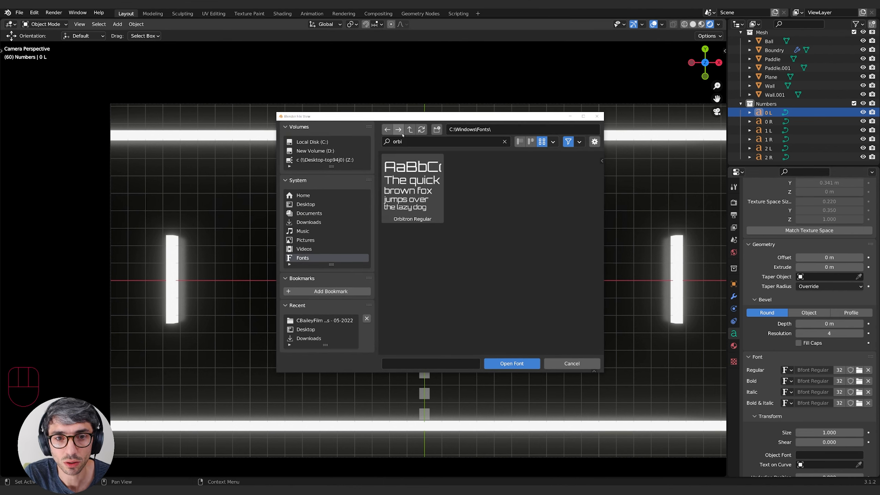
pyautogui.click(417, 197)
pyautogui.click(530, 362)
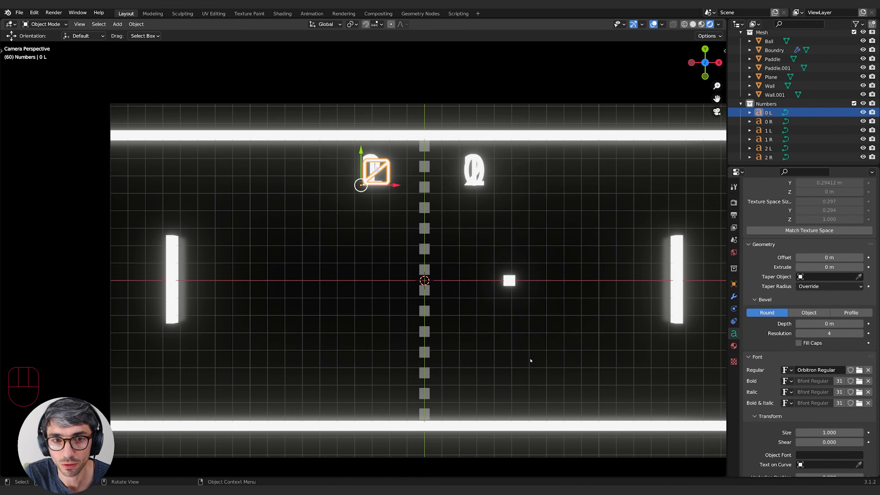